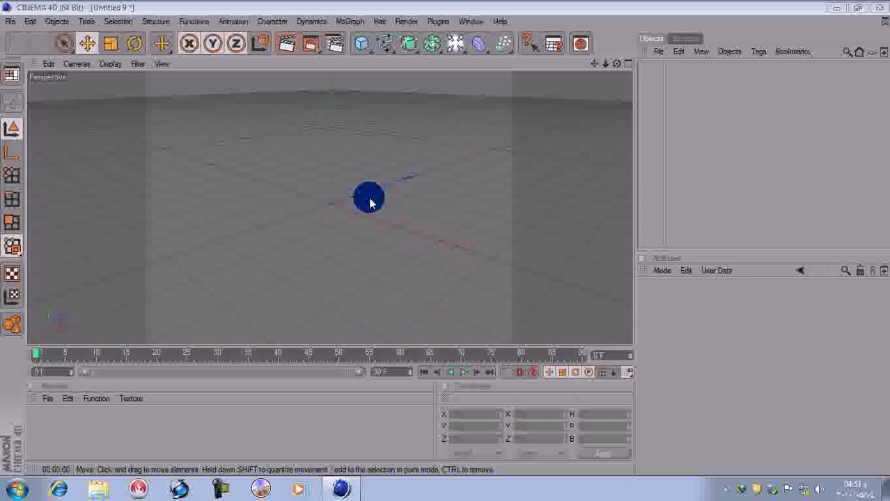
Add a Background object to the empty scene and create a new material
left_click(456, 44)
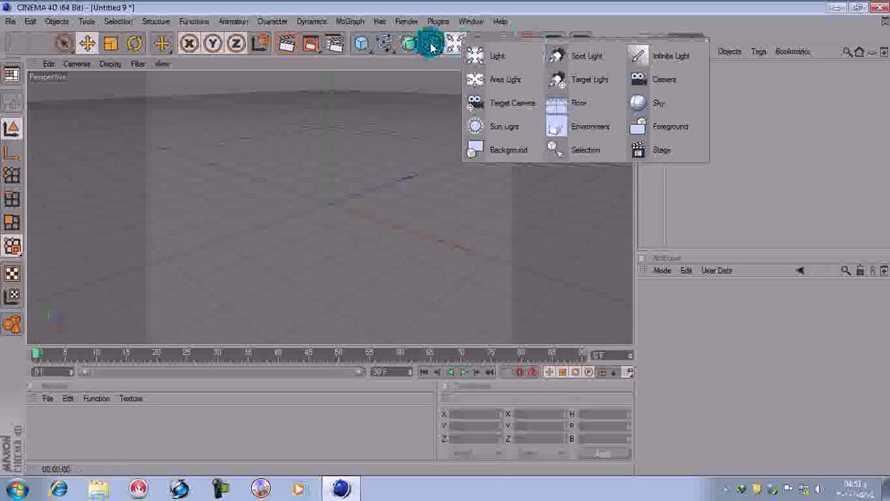
left_click(501, 149)
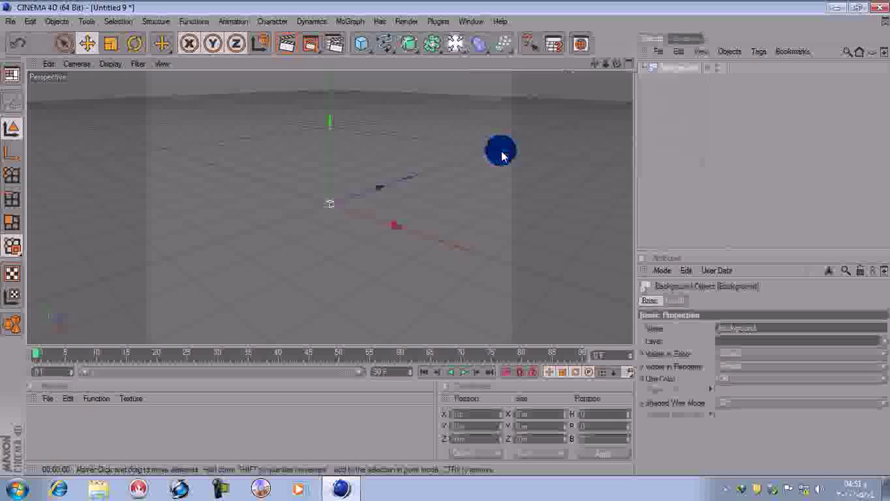
left_click(52, 396)
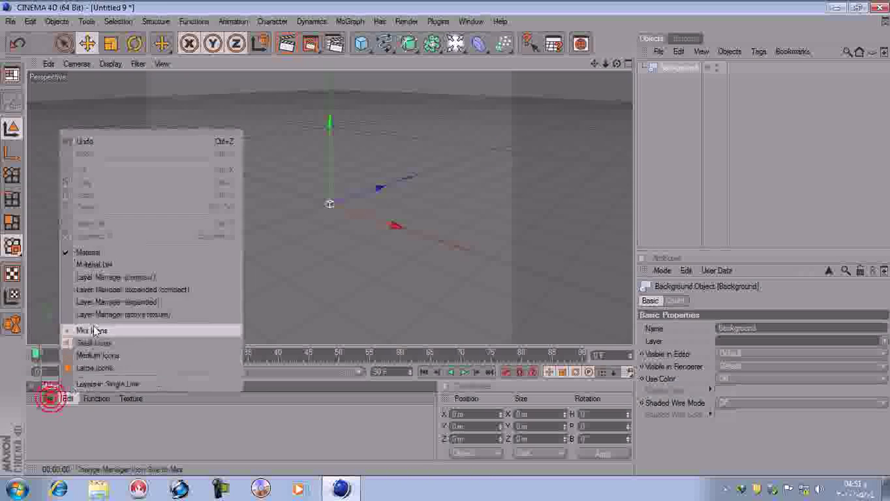
left_click(87, 246)
Load 1251119_81947853.jpg from the Desktop as the new material's Color texture
double_click(41, 418)
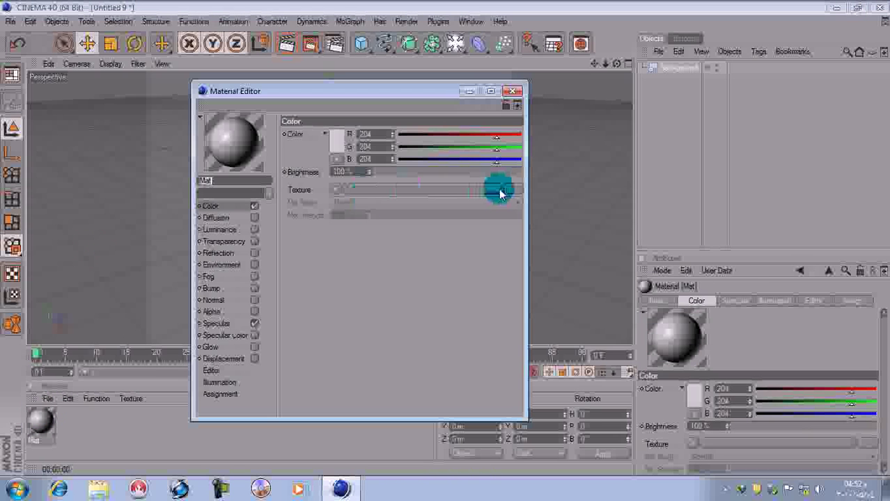
left_click(509, 193)
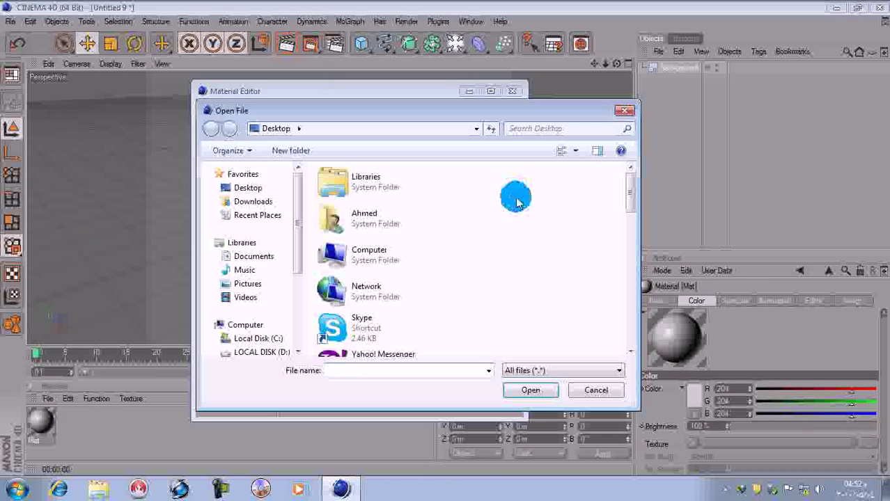
left_click_drag(512, 99, 512, 130)
left_click_drag(326, 128, 329, 172)
left_click_drag(615, 256, 610, 319)
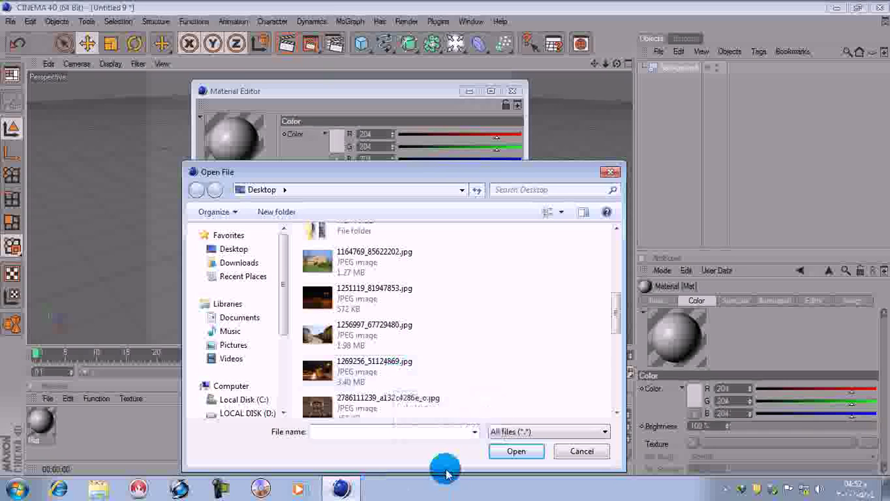
left_click(352, 295)
left_click(514, 451)
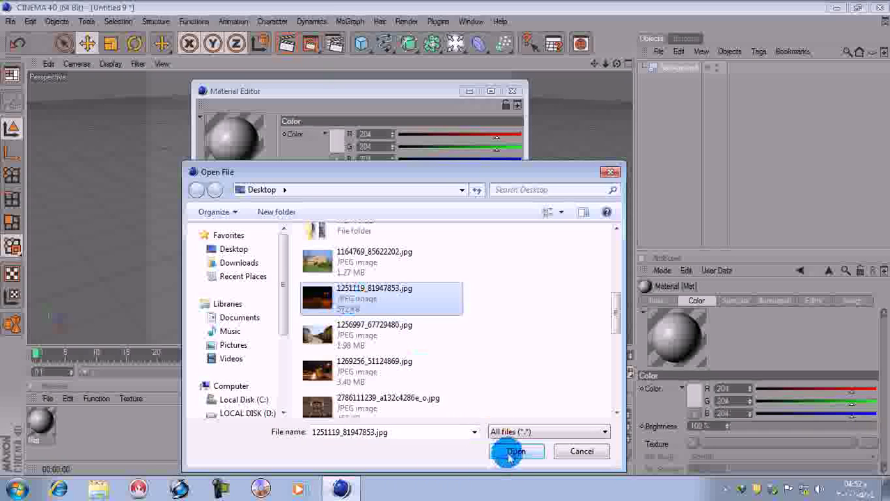
left_click(460, 288)
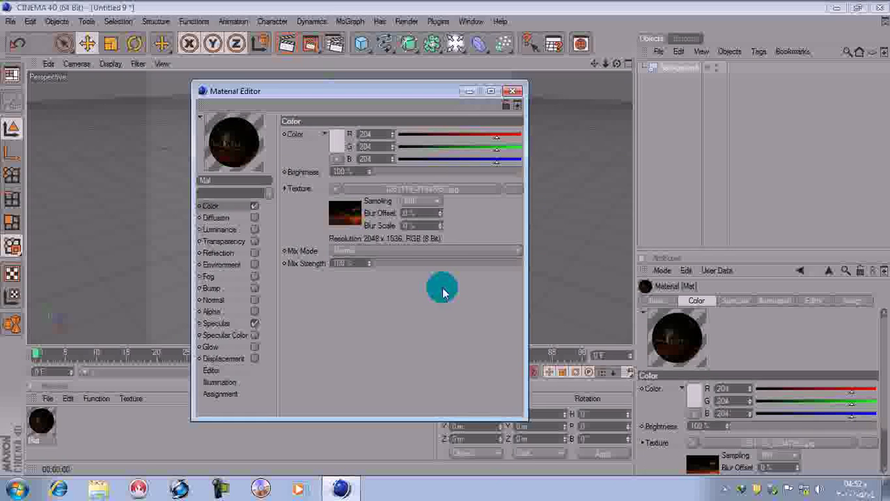
left_click(512, 92)
Apply the night-street material to the Background object
left_click(40, 423)
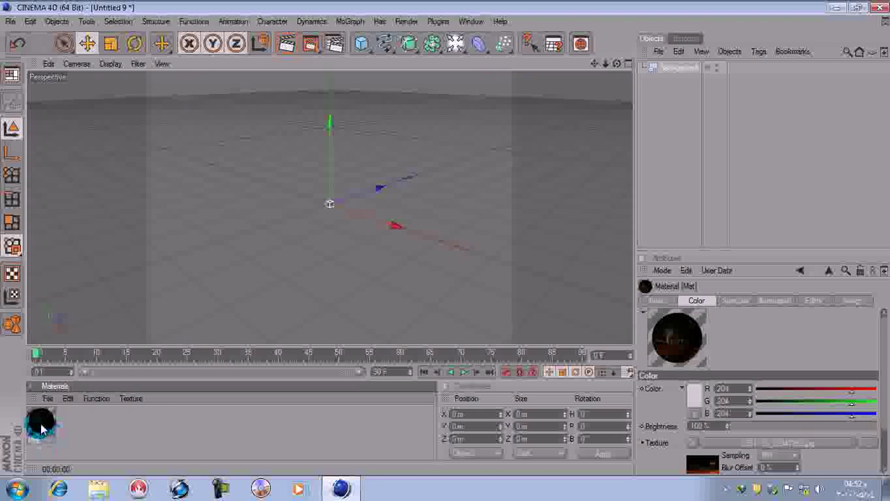
left_click_drag(40, 423, 686, 72)
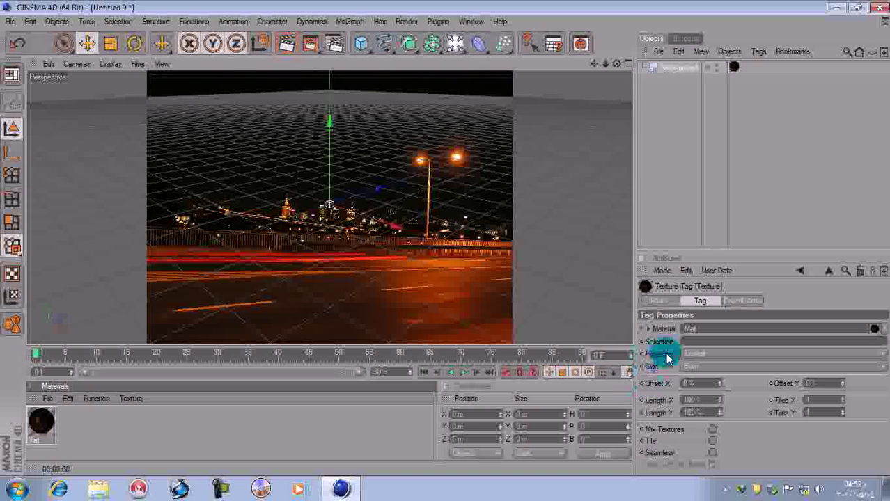
left_click(691, 354)
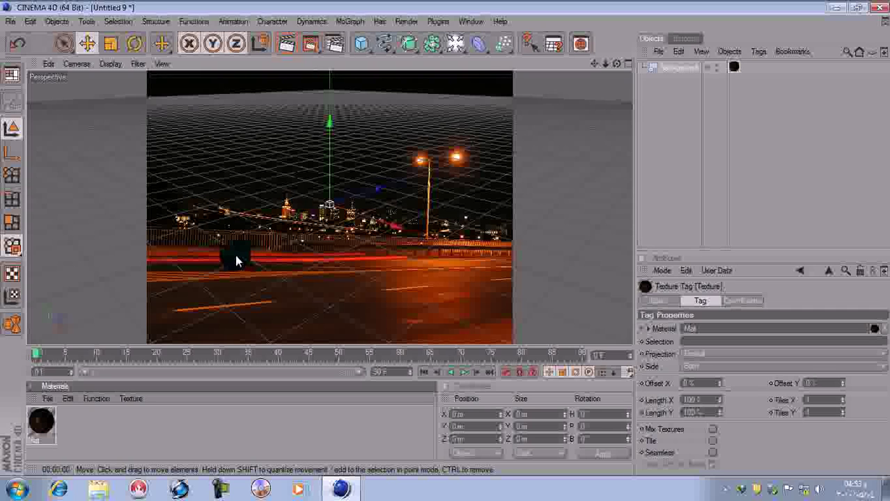
left_click(338, 111)
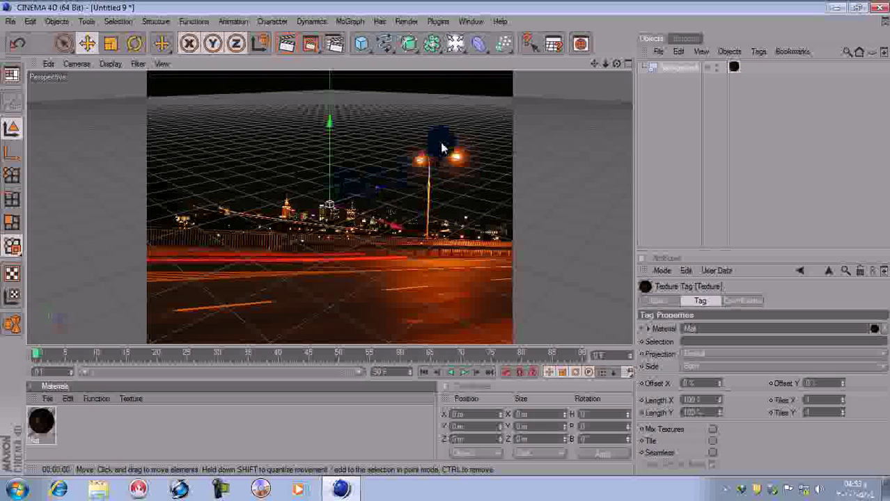
Orbit, pan and zoom the perspective view until the ground grid lines up with the road in the background photo
left_click_drag(614, 67, 614, 99)
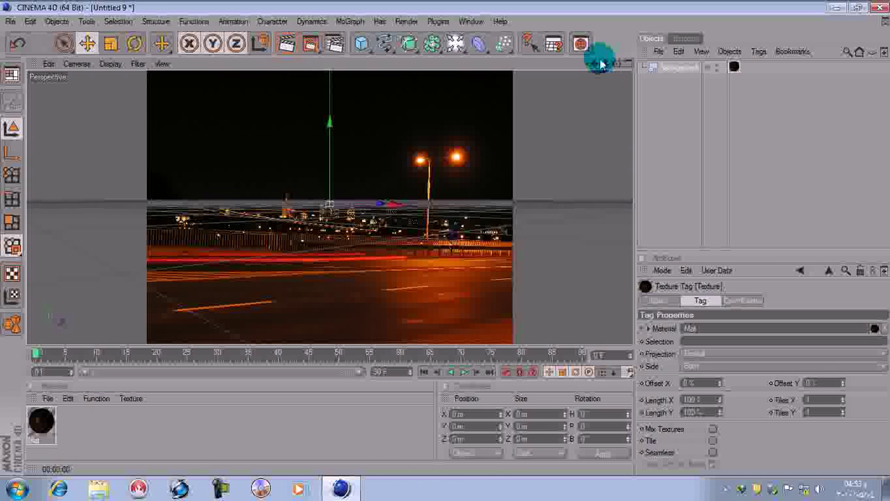
left_click_drag(595, 64, 582, 236)
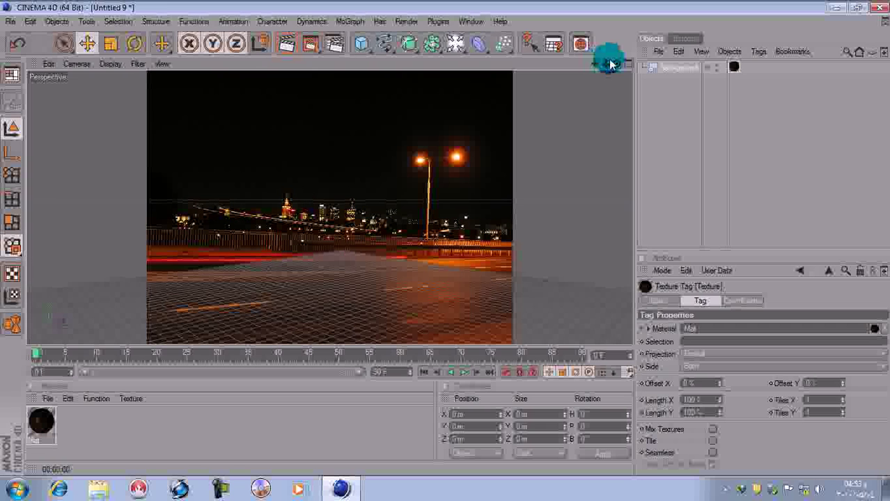
left_click_drag(616, 64, 689, 71)
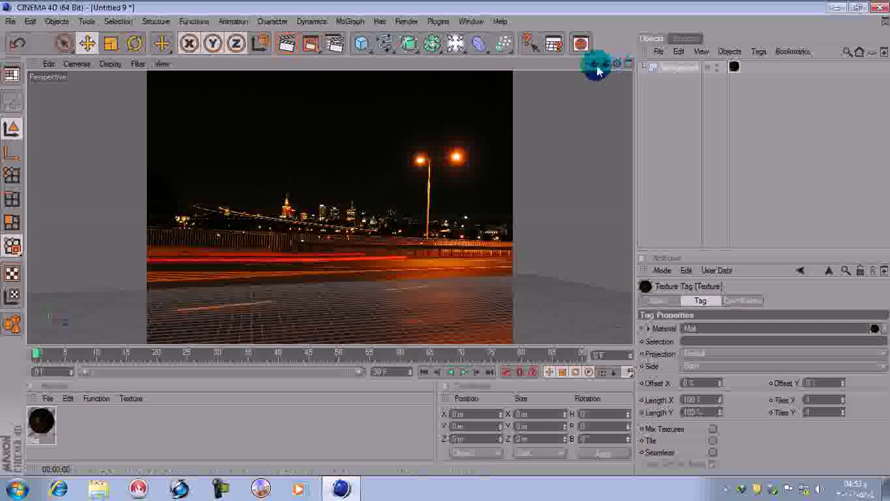
left_click_drag(594, 64, 557, 59)
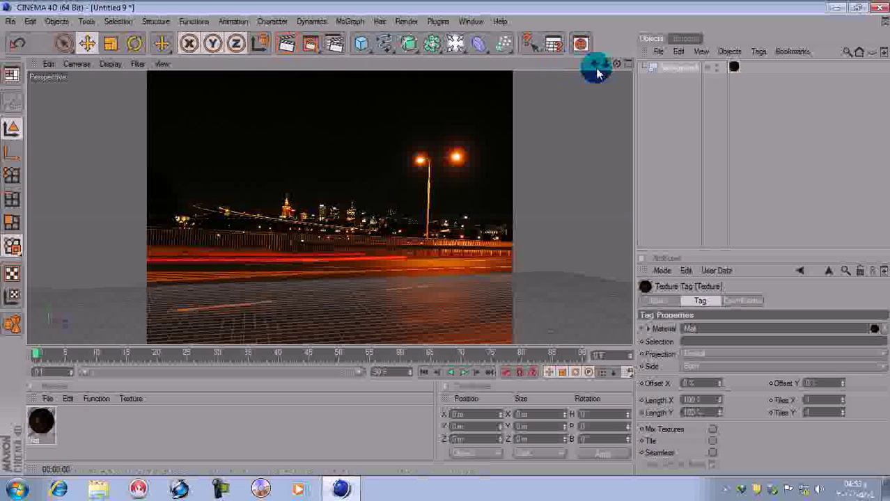
mouse_move(616, 64)
left_mouse_down()
mouse_move(631, 72)
mouse_move(597, 70)
mouse_move(613, 68)
mouse_move(607, 74)
left_mouse_up()
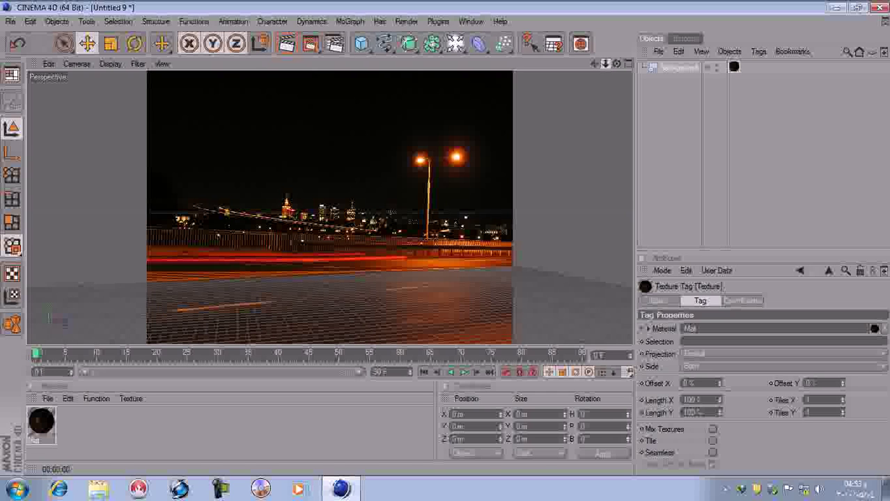
left_click_drag(476, 319, 582, 200)
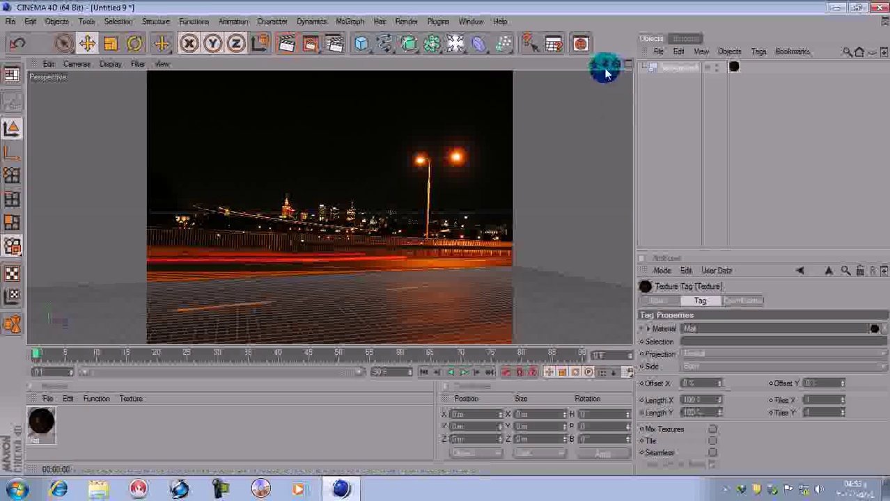
left_click_drag(594, 63, 576, 64)
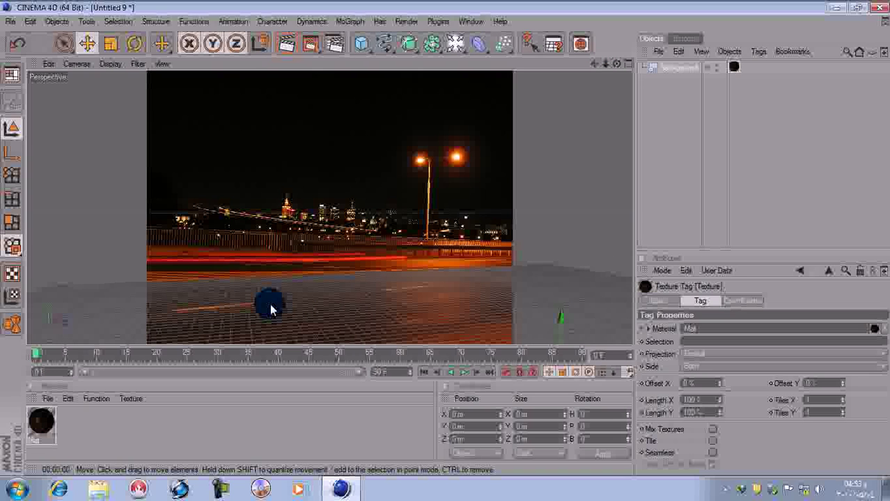
left_click_drag(606, 65, 617, 64)
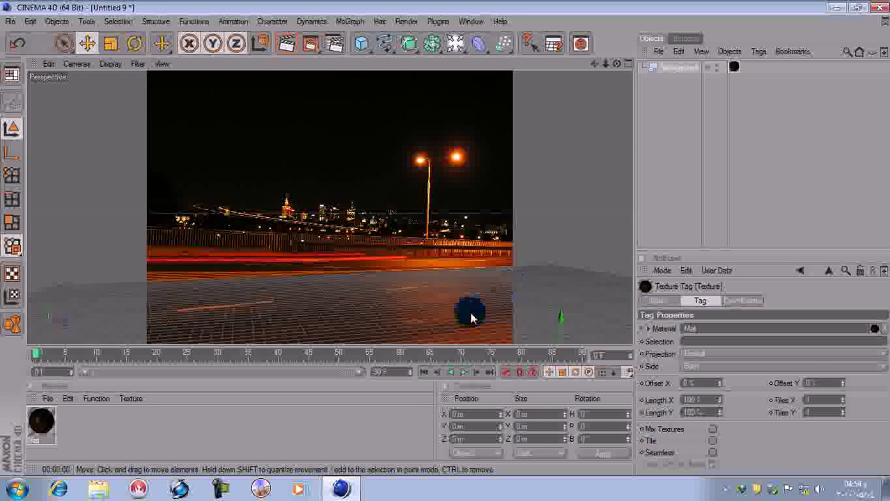
left_click_drag(441, 313, 436, 314)
Add a Plane object and enlarge it to about 3451 m wide and 10341 m high over the road
left_click_drag(361, 44, 475, 80)
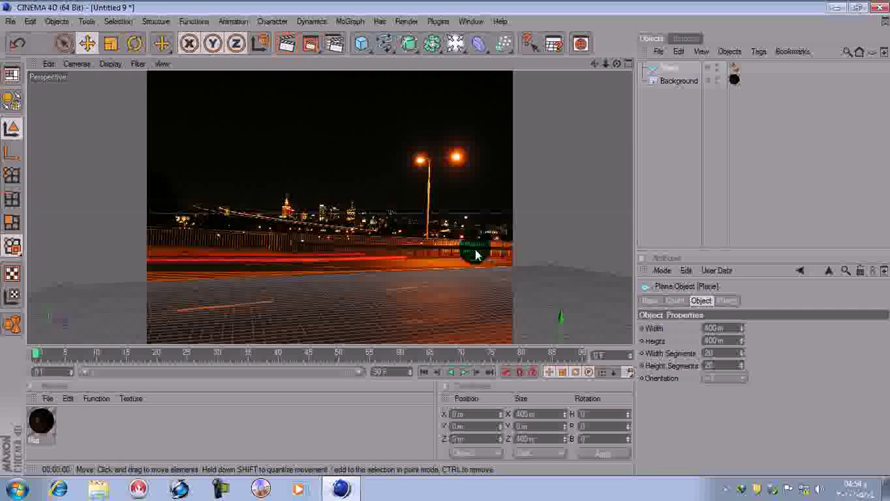
scroll(476, 255, "down", 6)
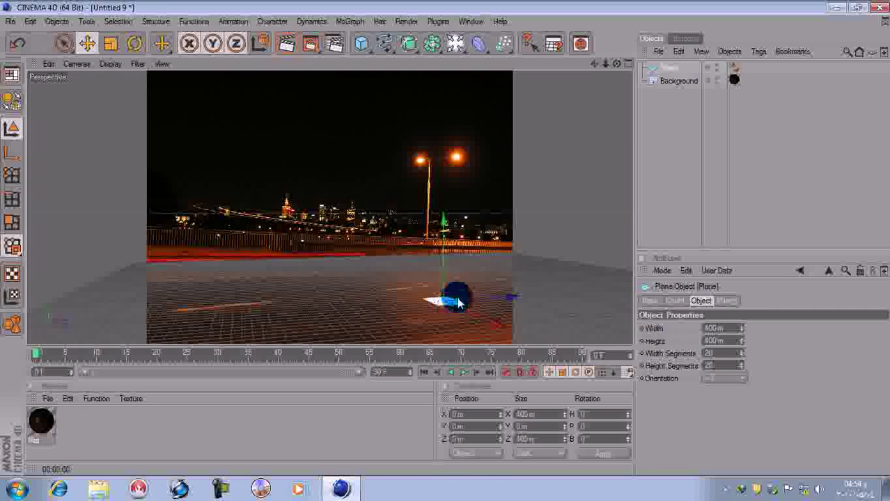
left_click_drag(459, 303, 333, 331)
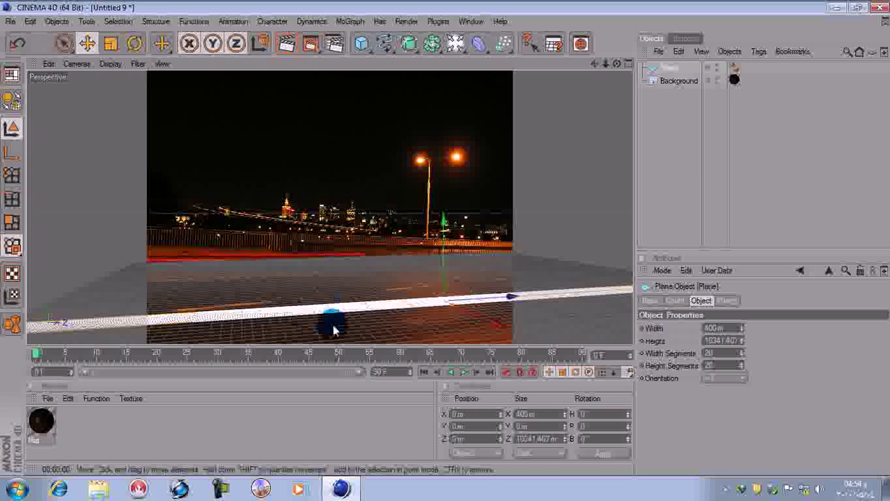
left_click_drag(445, 309, 519, 334)
scroll(459, 315, "down", 3)
scroll(458, 317, "up", 3)
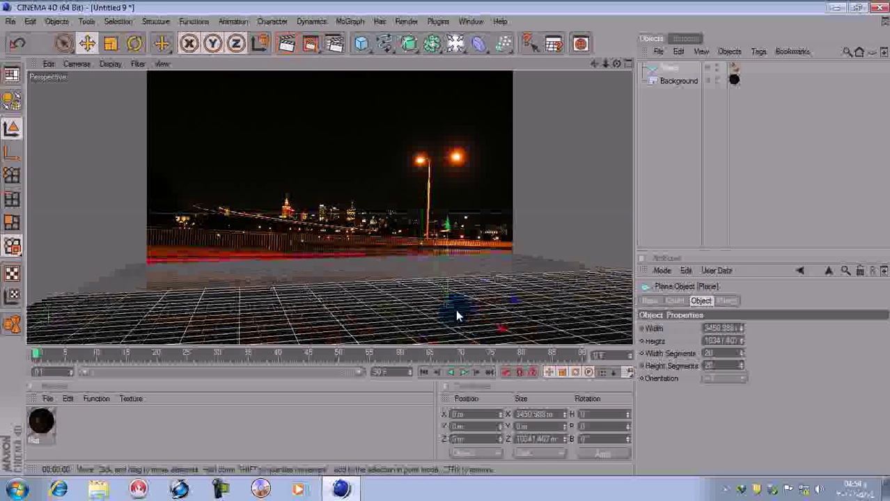
Widen the plane to about 7614 m along X so it covers more of the road
left_click_drag(458, 317, 526, 301)
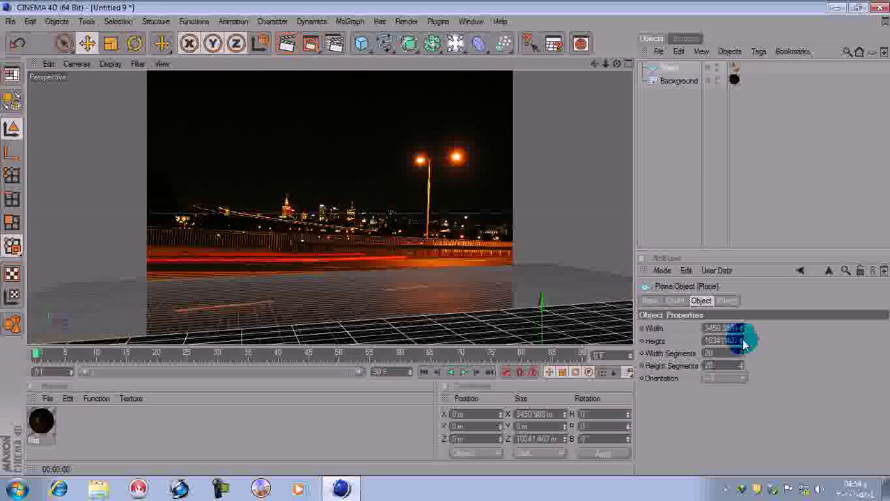
left_click(674, 300)
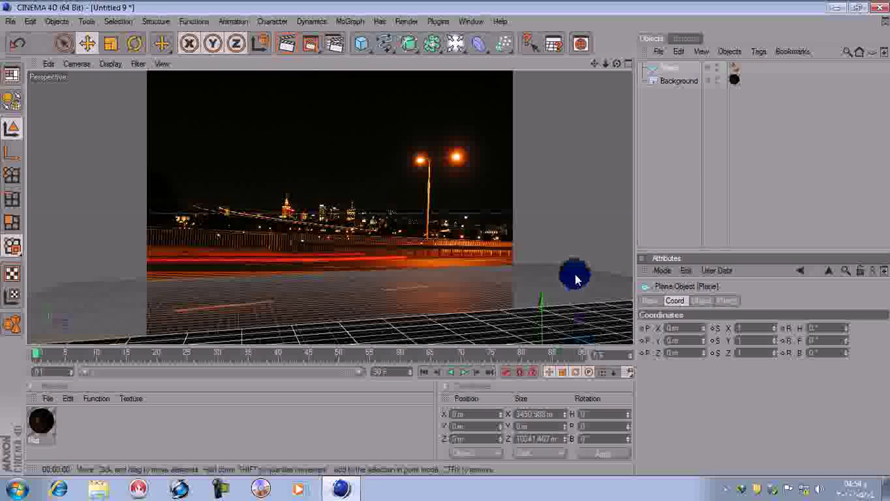
scroll(577, 281, "down", 5)
left_click_drag(478, 301, 532, 286)
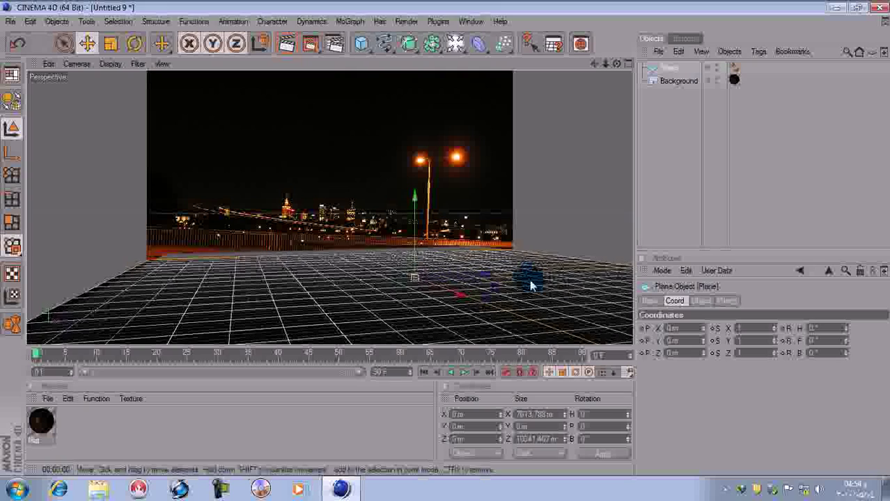
scroll(522, 281, "up", 9)
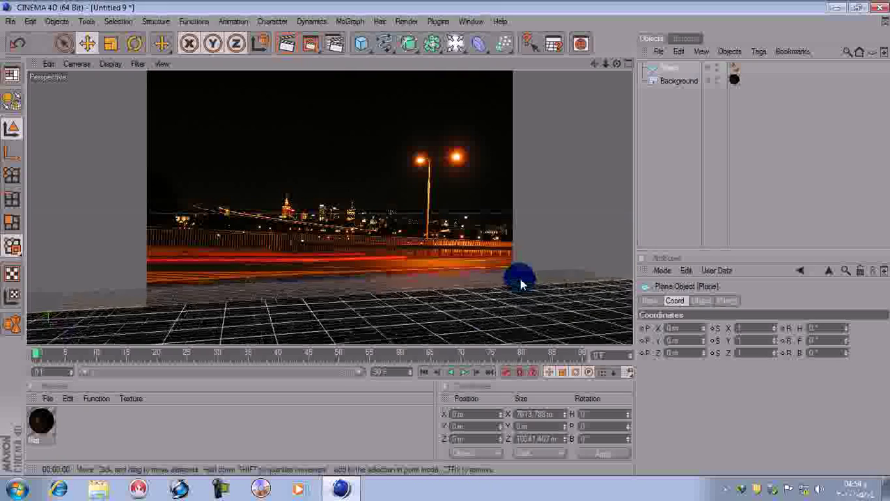
right_click_drag(521, 282, 521, 283, "alt")
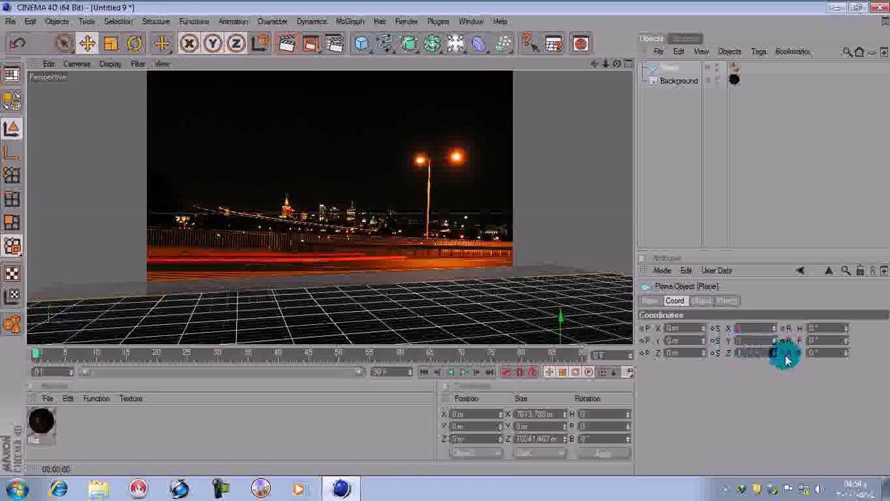
left_click(110, 43)
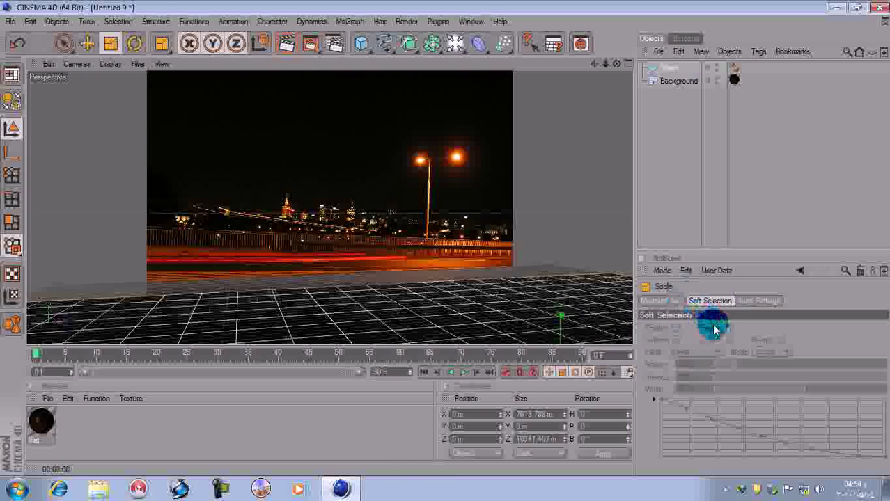
left_click(658, 301)
left_click(710, 301)
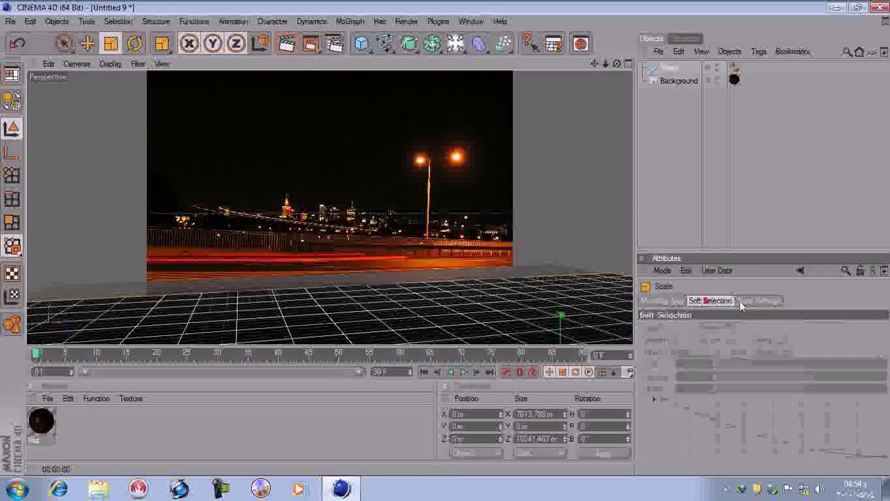
left_click(757, 301)
left_click(700, 301)
Set the plane's X scale to 1.78
left_click(670, 67)
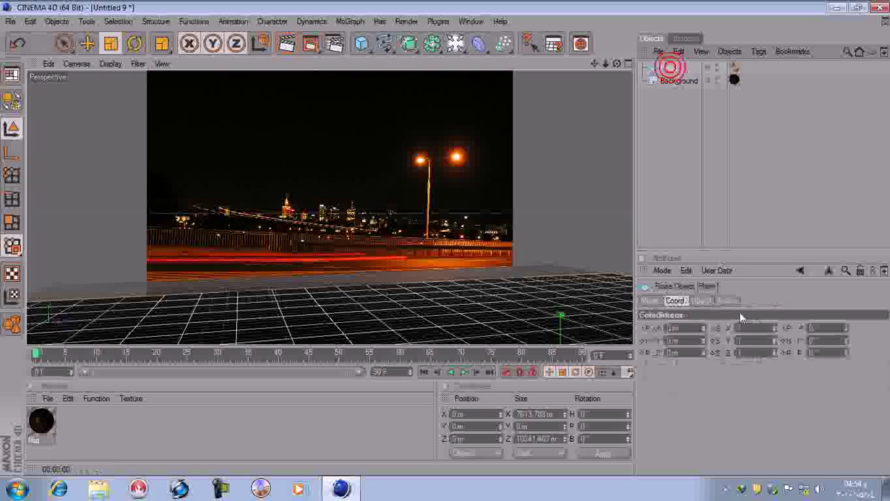
left_click(774, 345)
mouse_move(775, 329)
left_mouse_down()
mouse_move(775, 264)
mouse_move(787, 340)
mouse_move(774, 327)
left_mouse_up()
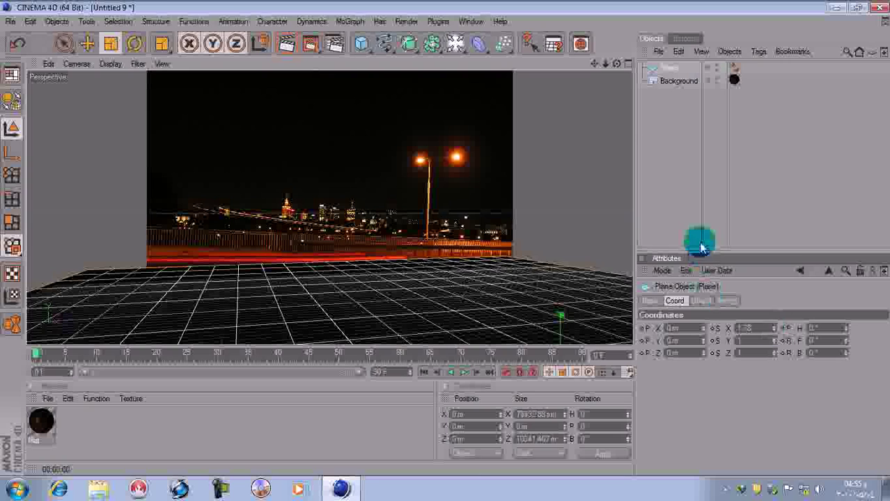
Switch off the Plane object to uncover the road in the background photo
mouse_move(617, 64)
left_mouse_down()
mouse_move(628, 64)
mouse_move(619, 65)
left_mouse_up()
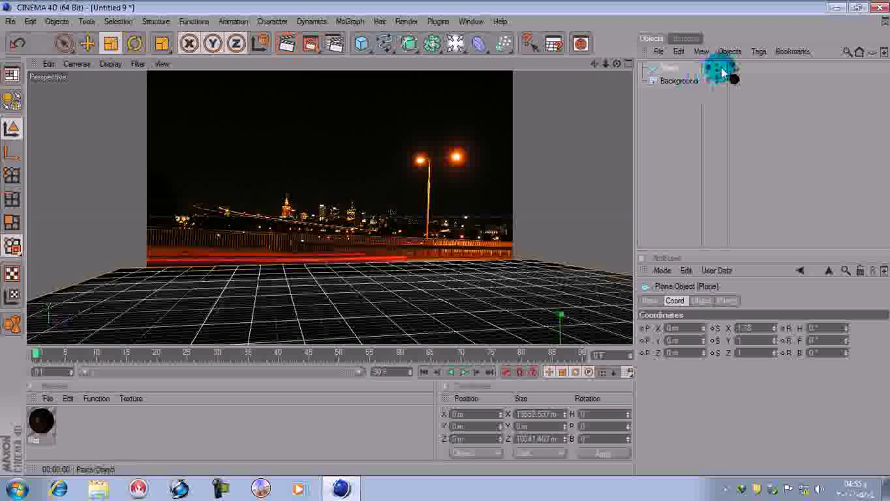
left_click(723, 68)
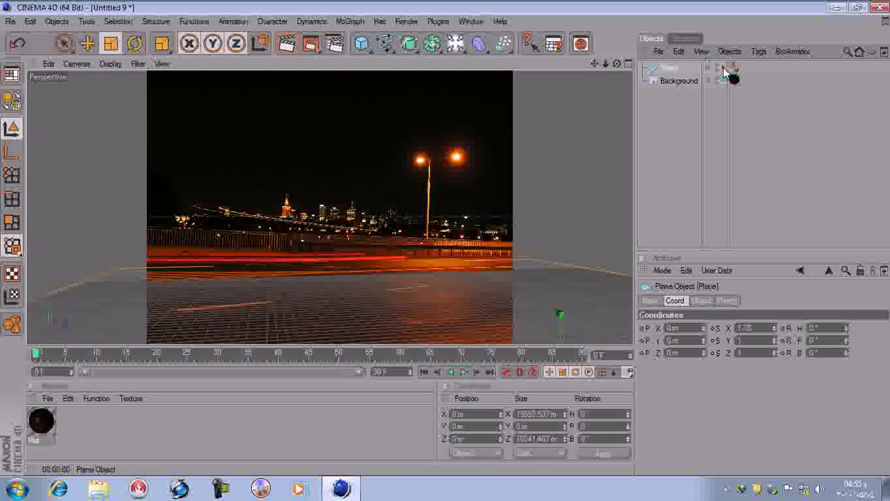
Switch the Plane back on and set its scale to X 2.07, Y 1.23 and Z 1.68
left_click(723, 69)
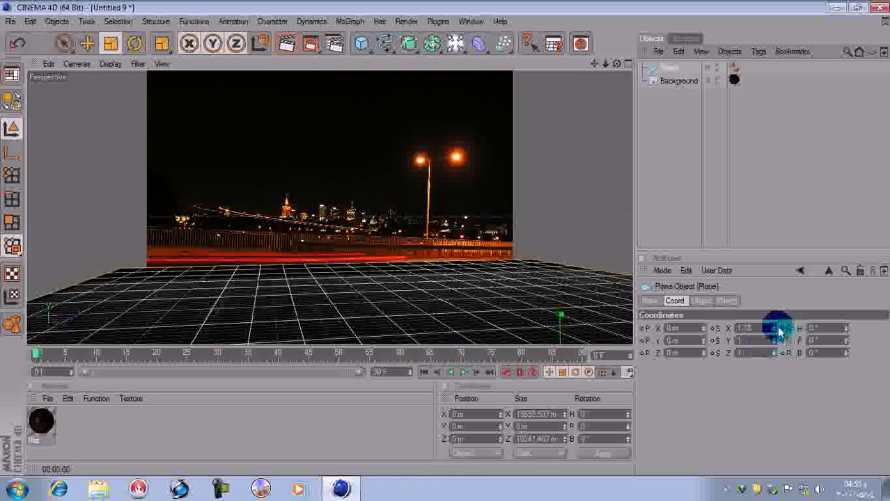
left_click_drag(779, 332, 779, 321)
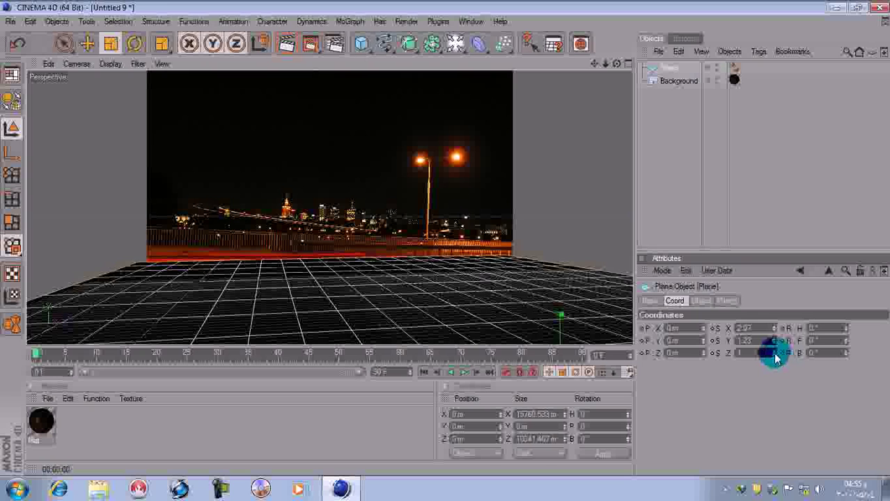
left_click_drag(774, 353, 773, 345)
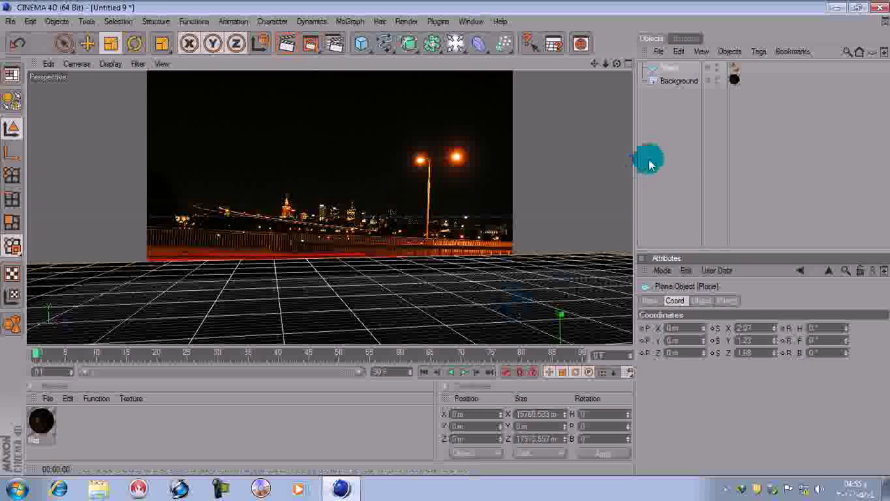
Copy the Background object's texture tag onto the Plane object
left_click(734, 79)
left_click(736, 81)
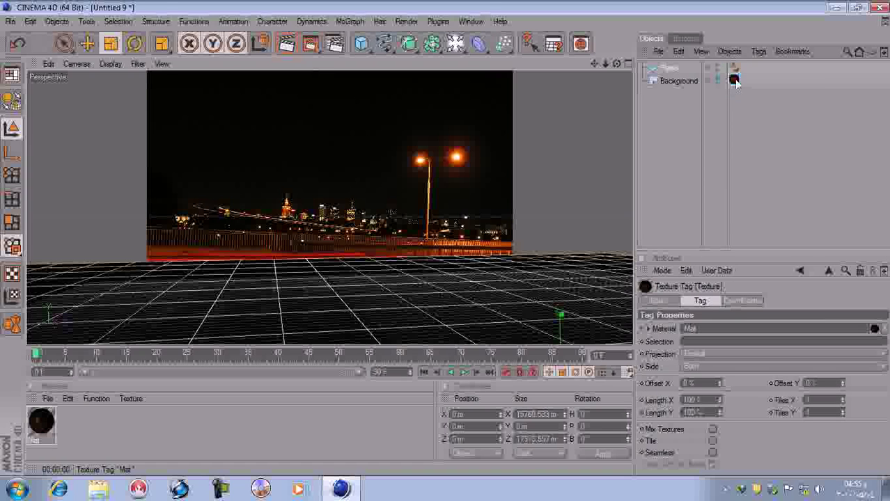
left_click_drag(748, 73, 748, 70, "ctrl")
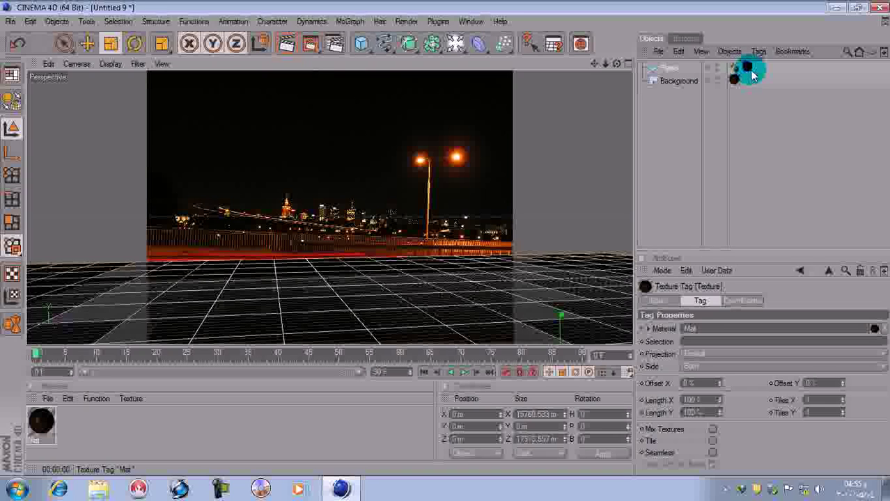
left_click_drag(655, 359, 684, 362)
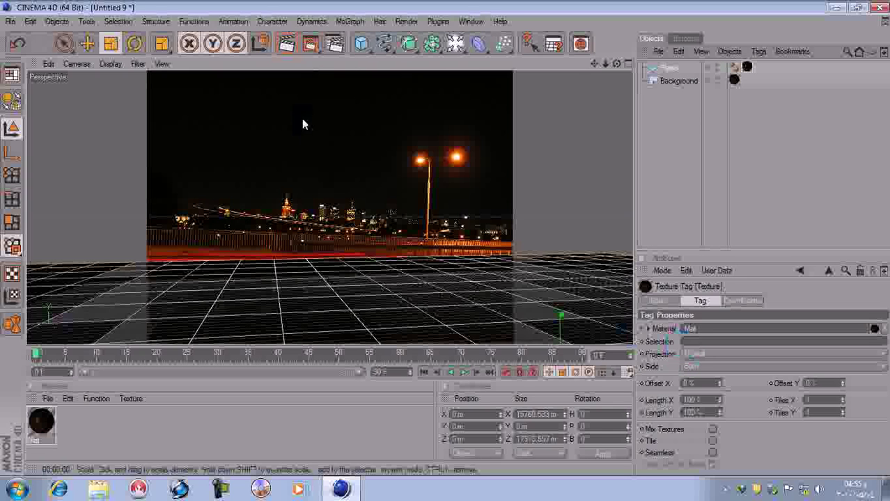
Add a Camera object at the current view, look through it and test-render the view
left_click_drag(457, 65, 639, 89)
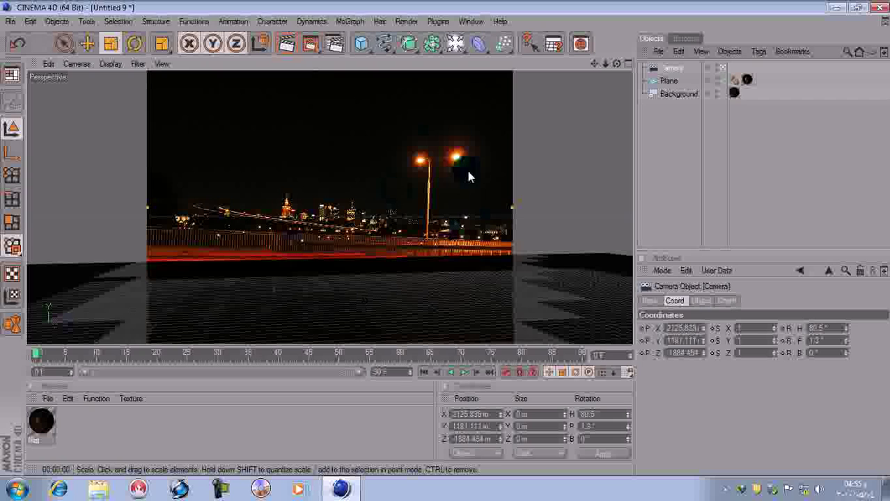
left_click(709, 67)
left_click(652, 190)
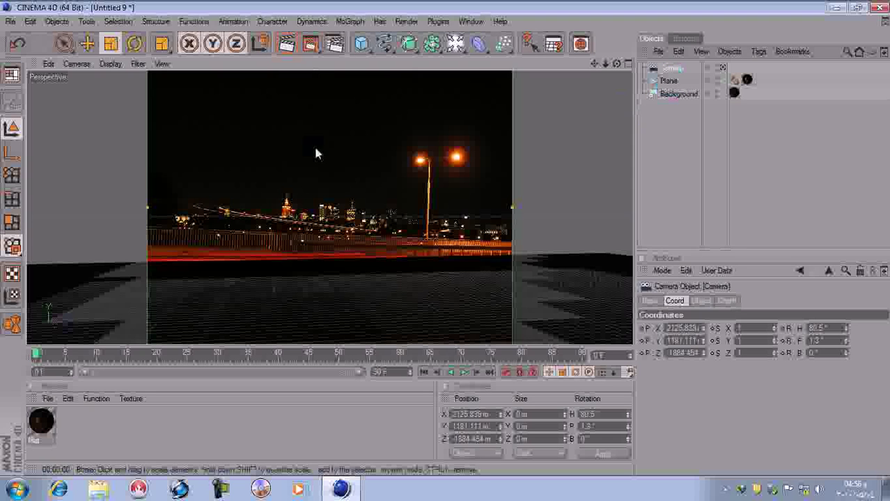
left_click(280, 48)
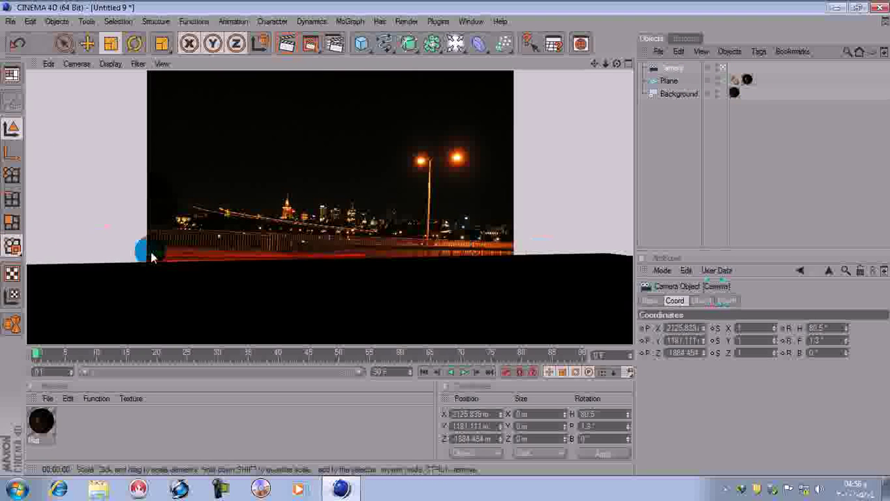
left_click(723, 70)
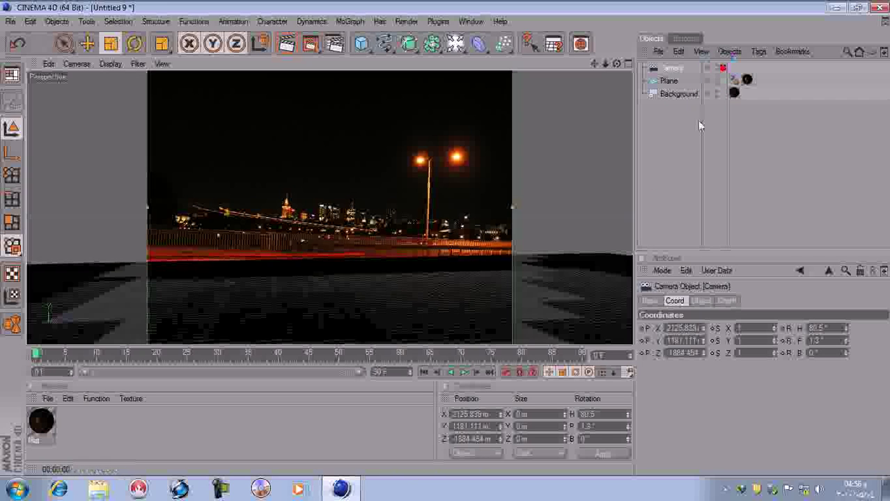
Add a Compositing tag to the Plane object and enable Compositing Background on it
left_click(679, 132)
left_click(661, 66)
left_click(668, 70)
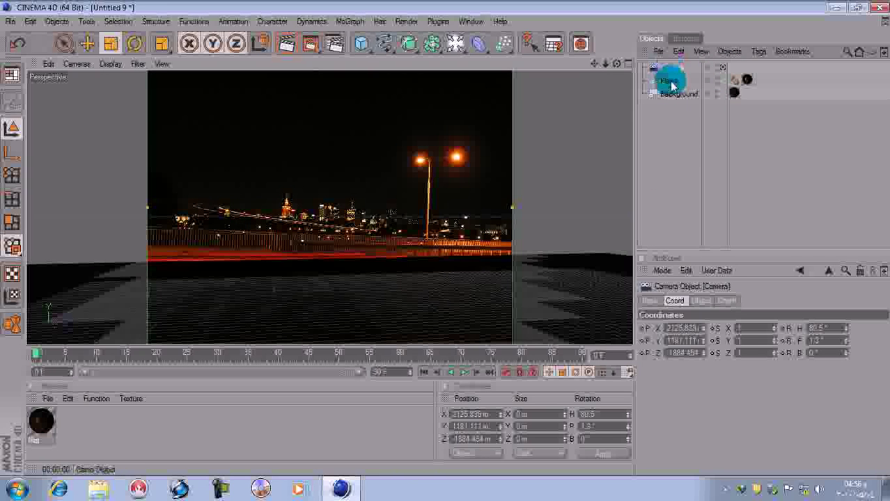
left_click(670, 81)
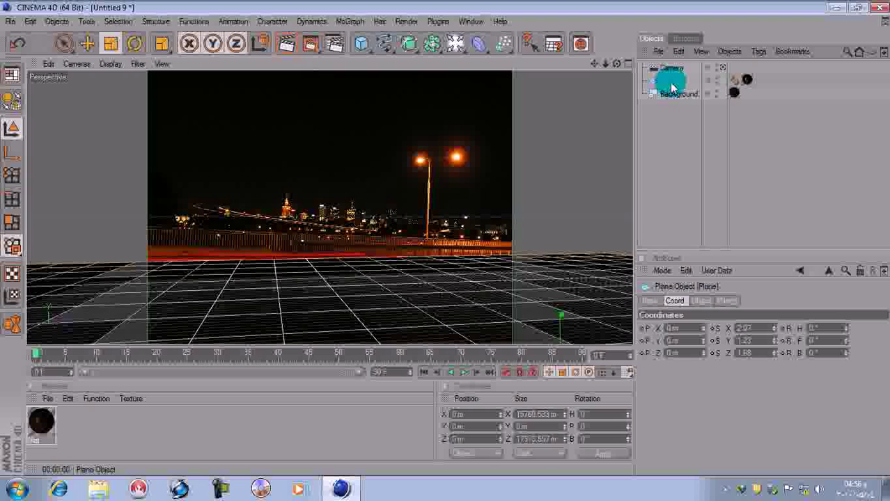
right_click(672, 87)
mouse_move(696, 63)
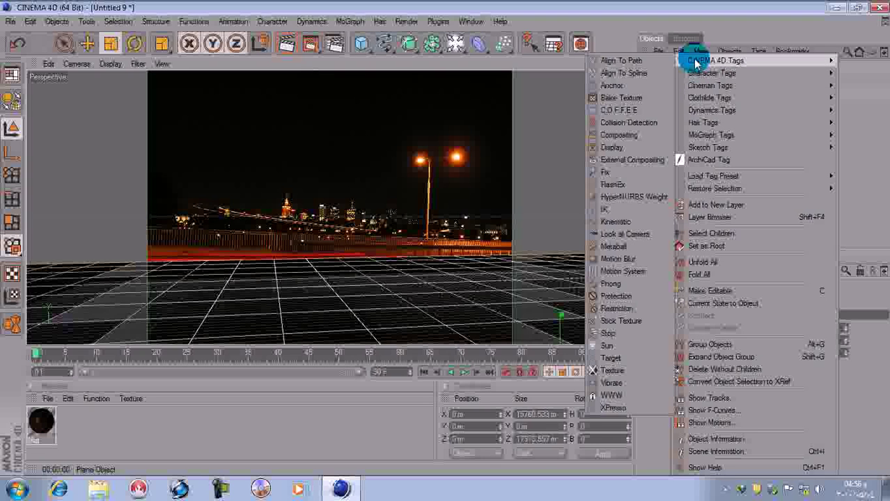
left_click(617, 136)
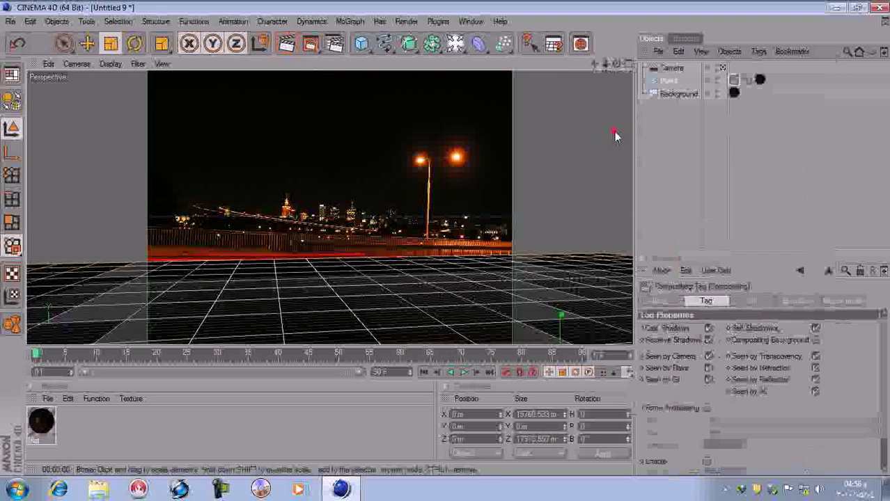
left_click(815, 340)
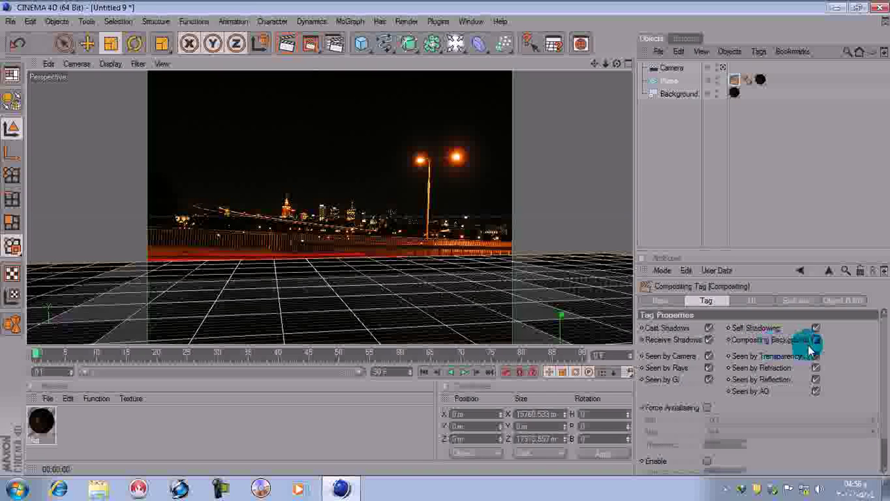
Render the view to check how the plane blends with the background photo
left_click(288, 44)
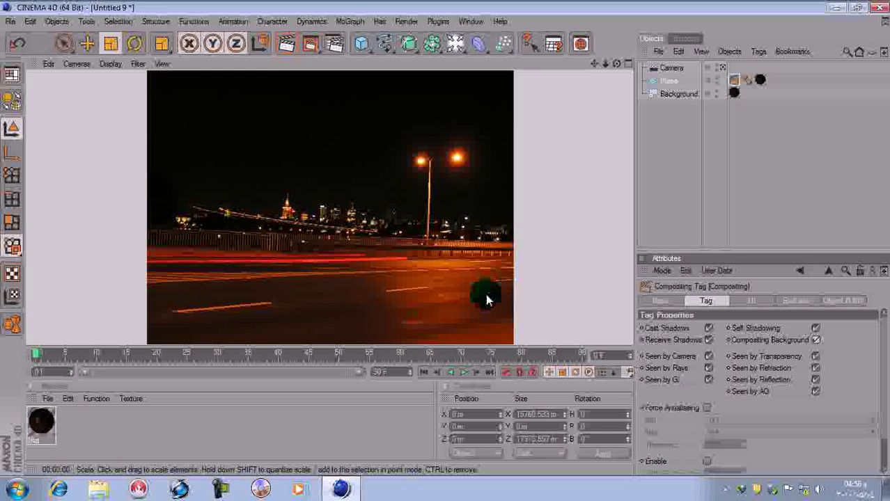
left_click(735, 126)
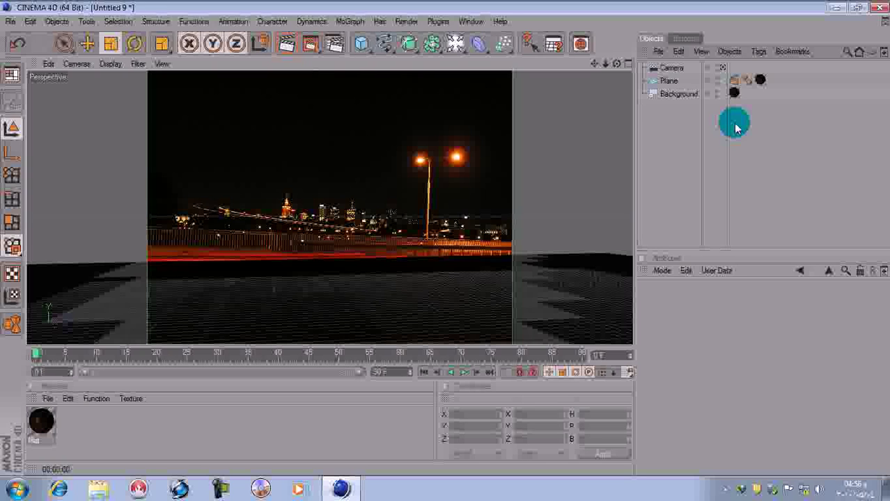
left_click(580, 210)
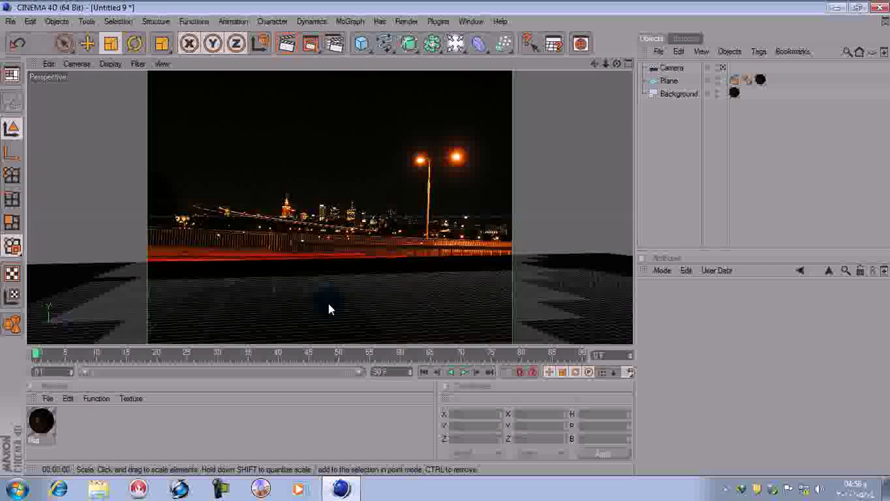
left_click(662, 81)
left_click(657, 153)
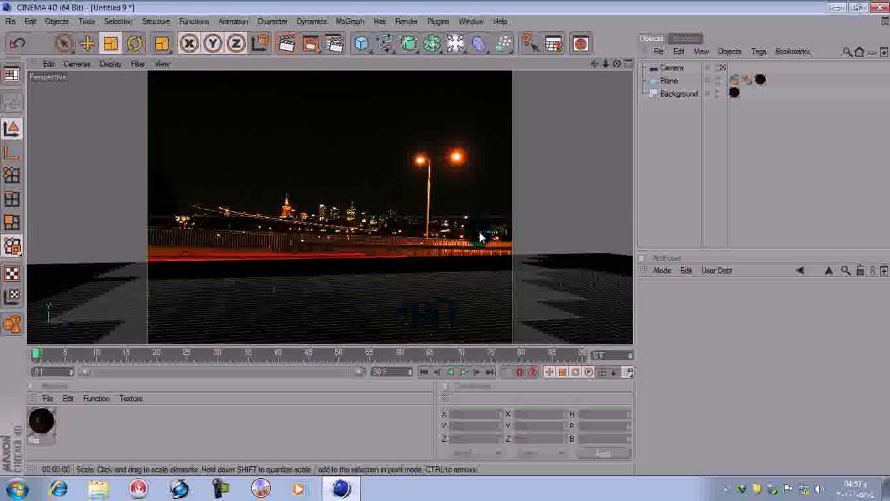
Add a MoGraph Text object and move it to about -3582 m along X, onto the road
left_click(350, 21)
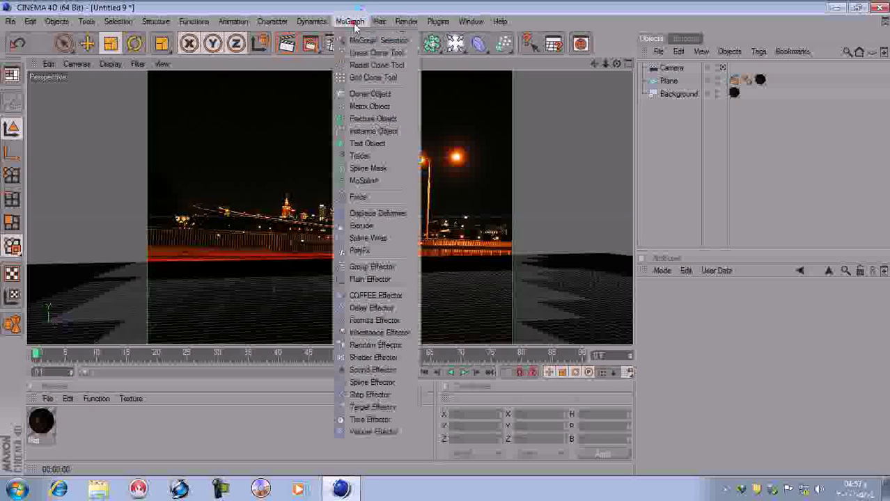
left_click(366, 143)
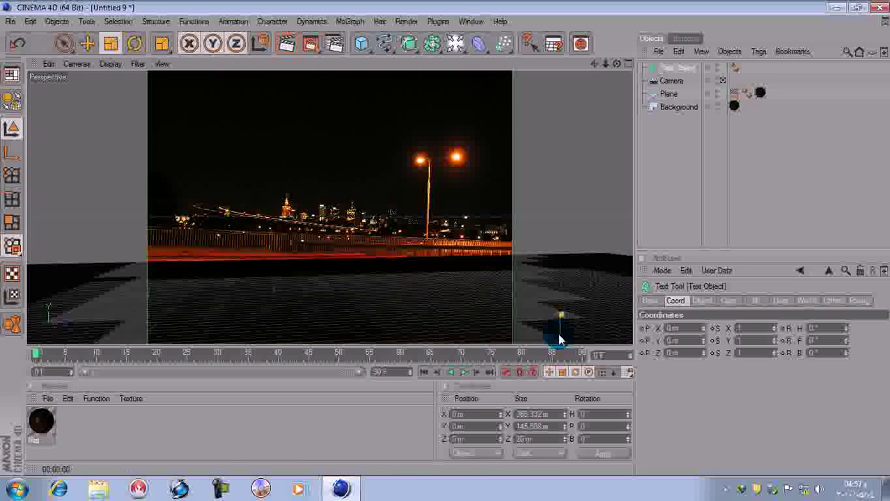
left_click(86, 43)
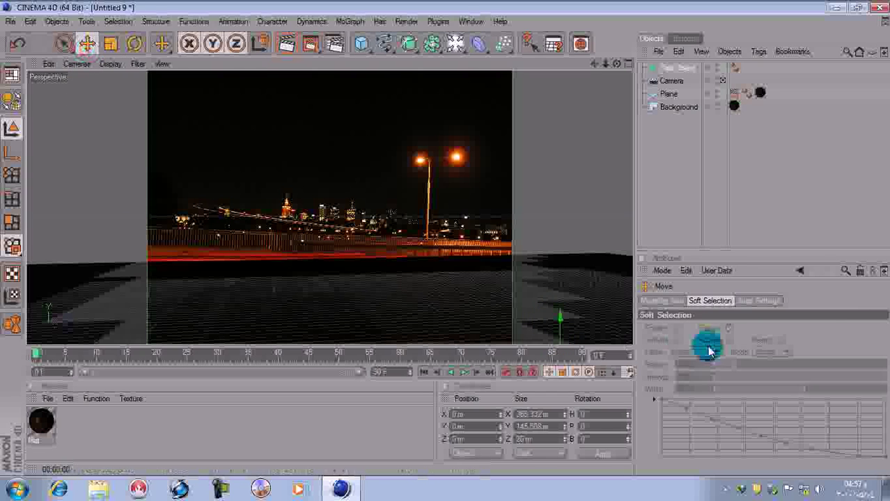
left_click(680, 68)
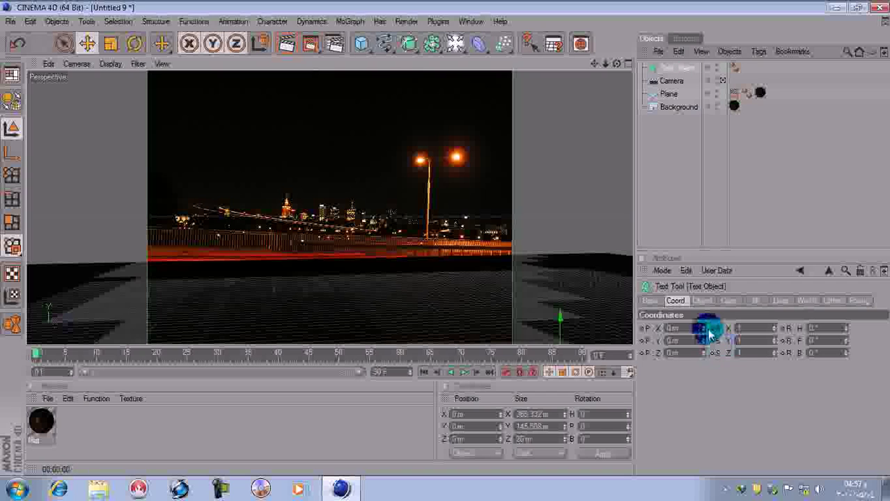
mouse_move(706, 333)
left_mouse_down()
mouse_move(706, 355)
mouse_move(705, 337)
left_mouse_up()
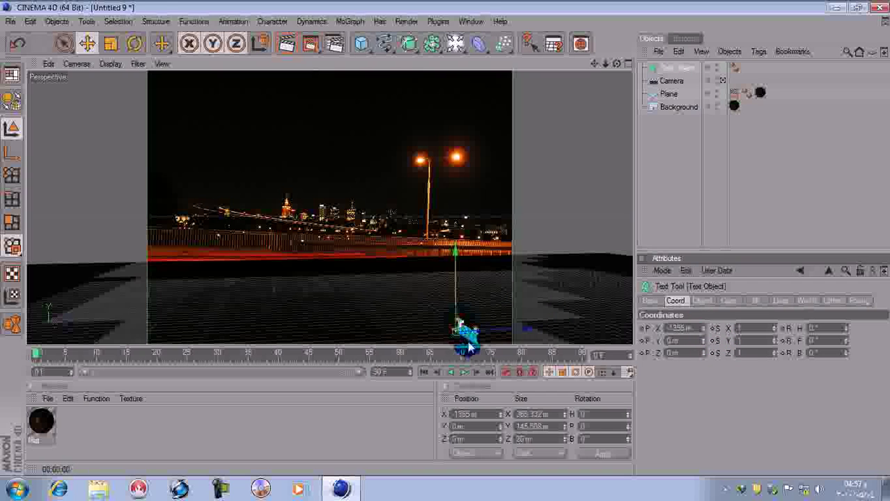
left_click_drag(468, 342, 391, 286)
left_click(661, 299)
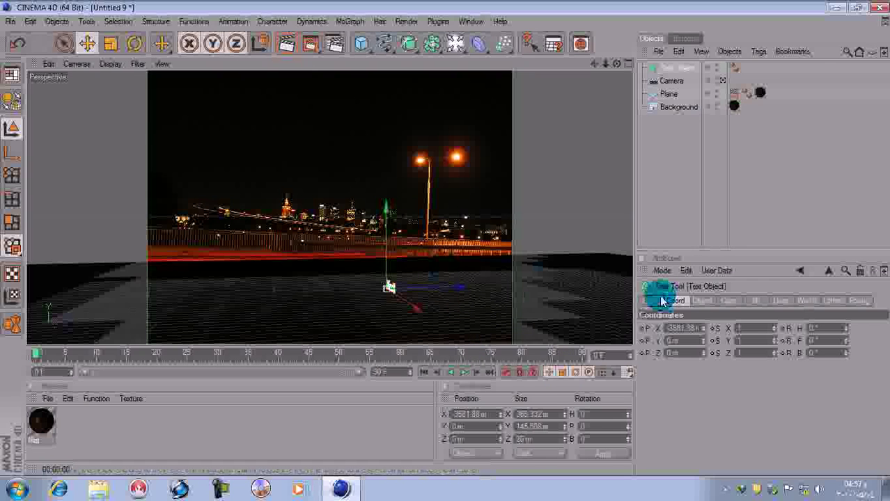
left_click(676, 219)
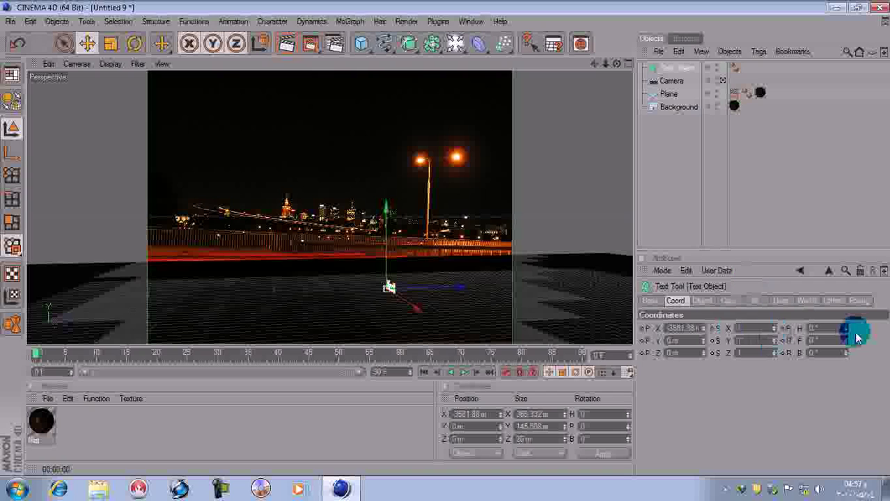
Set the text object's heading rotation to 54° and its alignment to Middle
left_click_drag(847, 329, 847, 307)
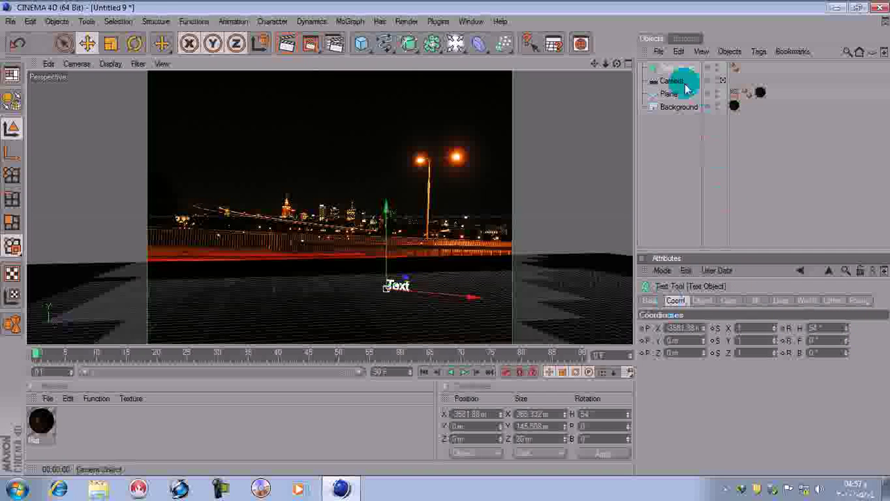
left_click(702, 301)
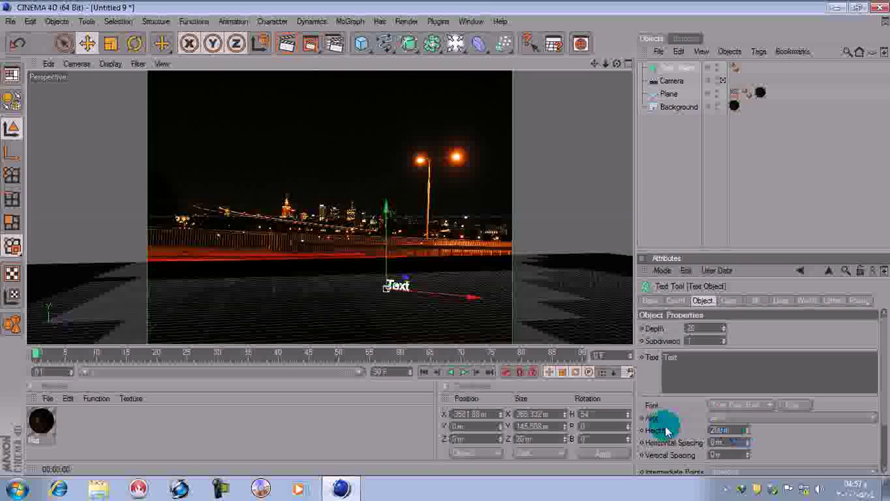
left_click(722, 418)
left_click(721, 443)
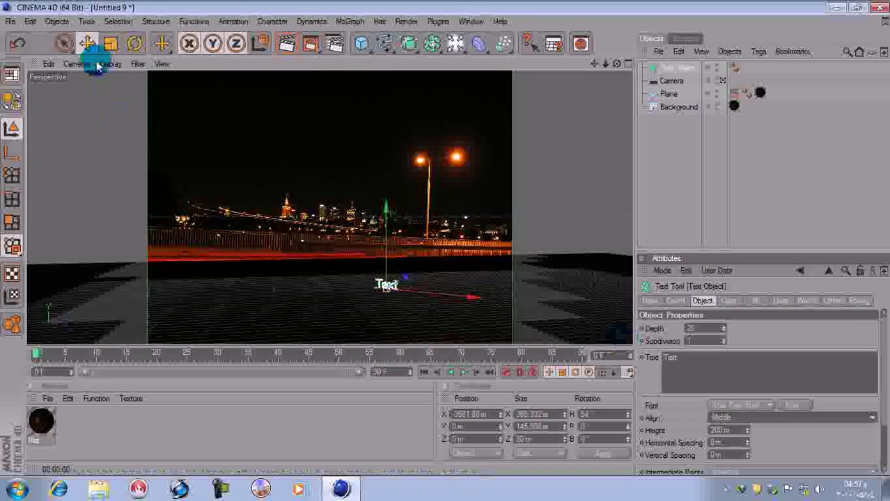
Scale the text uniformly to a height of about 824 m and render the view to check it on the road
left_click(111, 43)
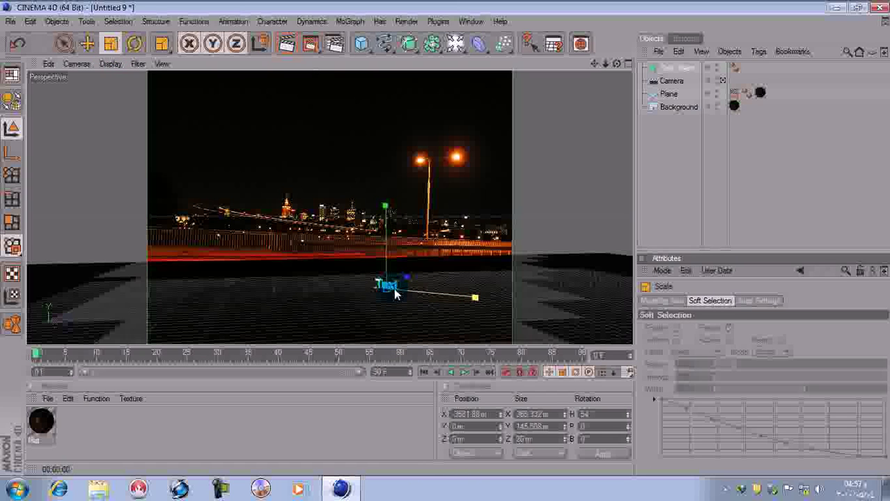
left_click_drag(393, 287, 385, 244)
left_click(785, 220)
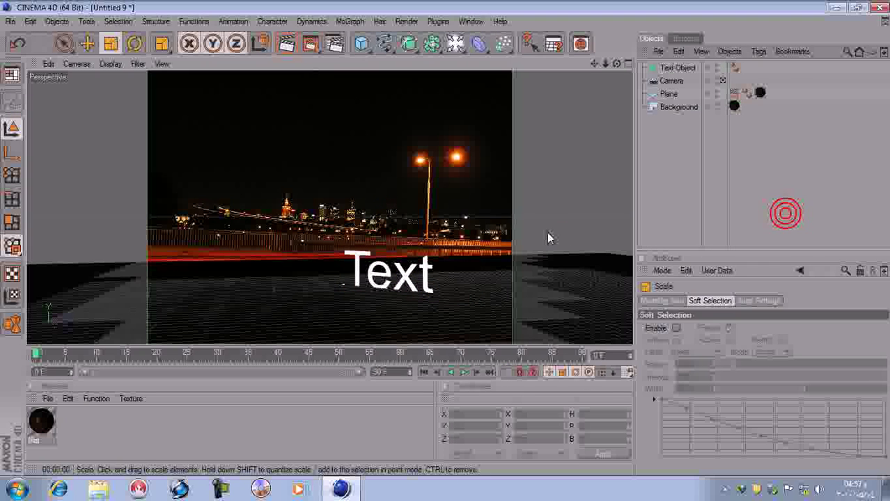
left_click(287, 46)
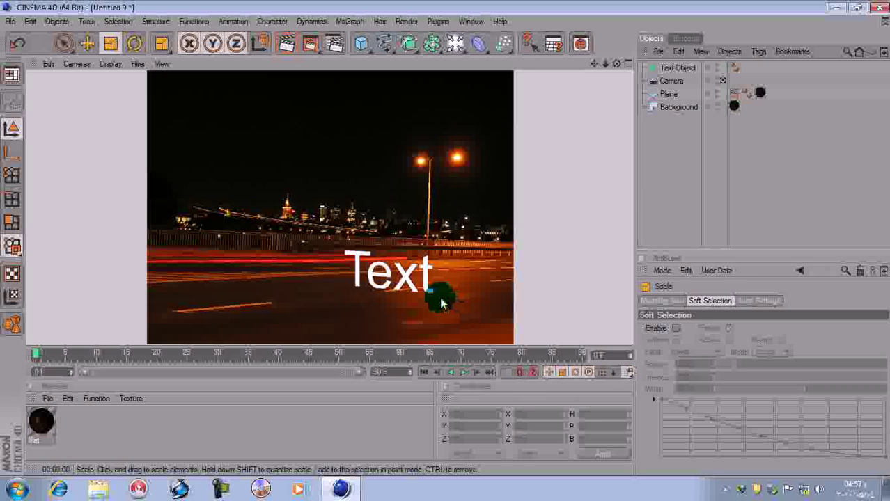
Select the text object, stop looking through the scene camera and render the view again
left_click(423, 278)
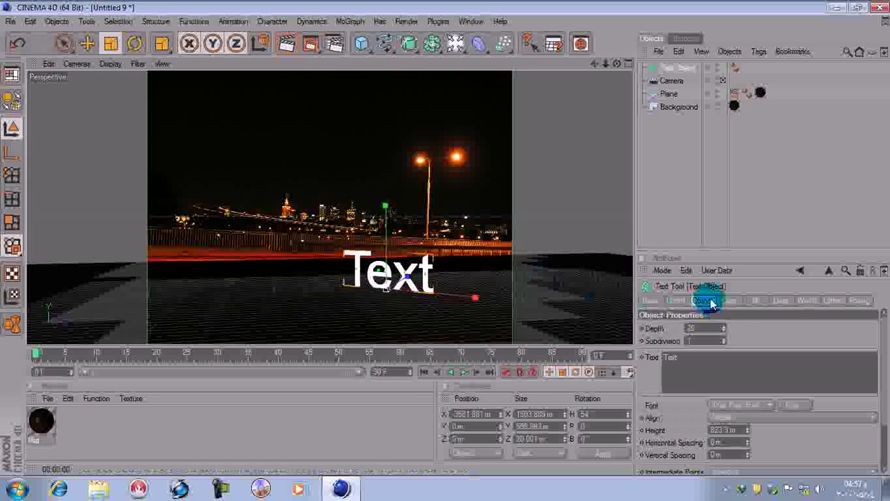
left_click(722, 82)
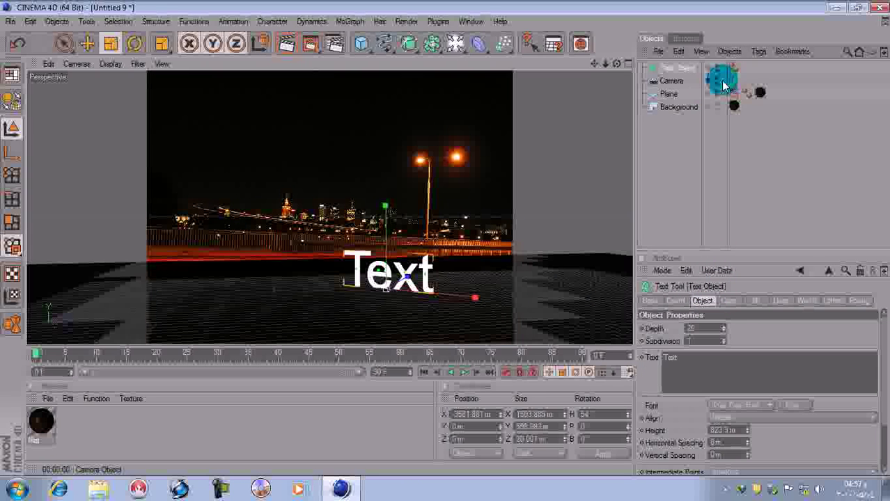
left_click(287, 44)
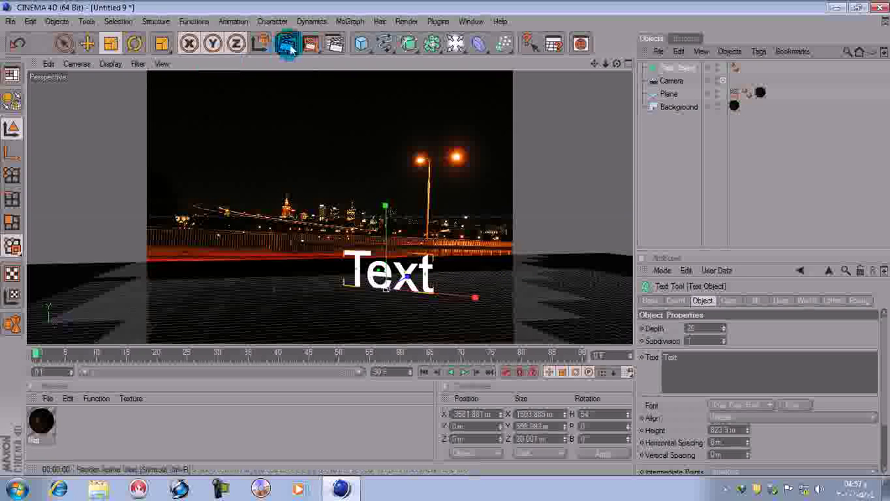
Examine the text object on the ground plane from other angles outside the scene camera
left_click(725, 81)
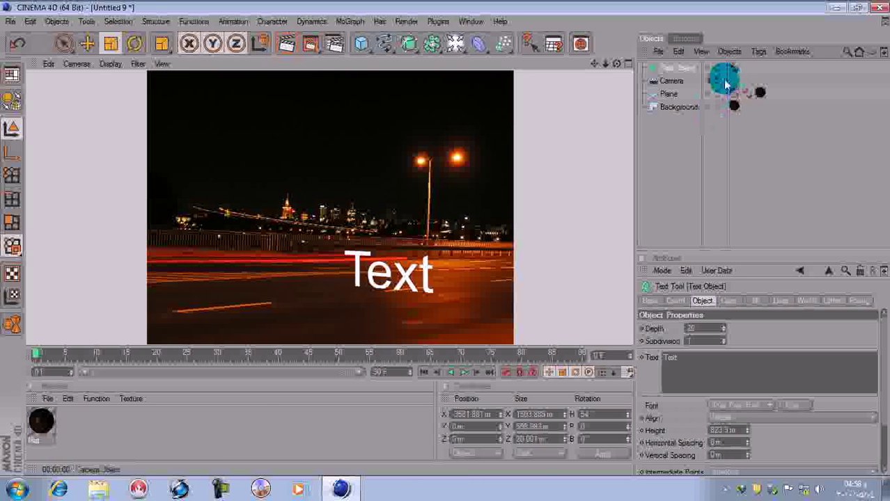
left_click(472, 281)
left_click(604, 204)
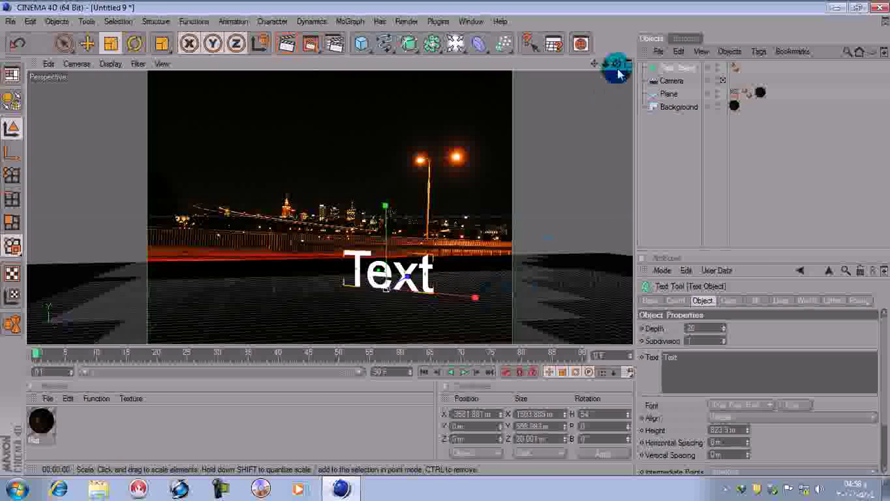
left_click_drag(618, 65, 686, 67)
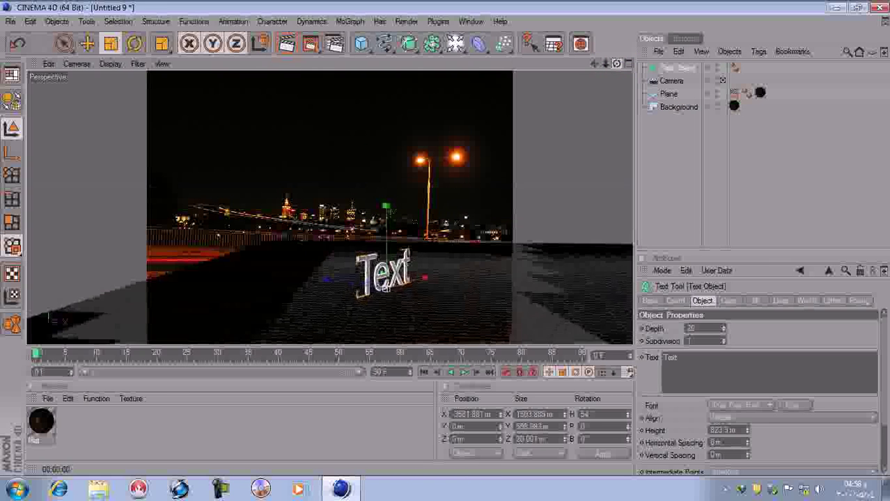
left_click(723, 80)
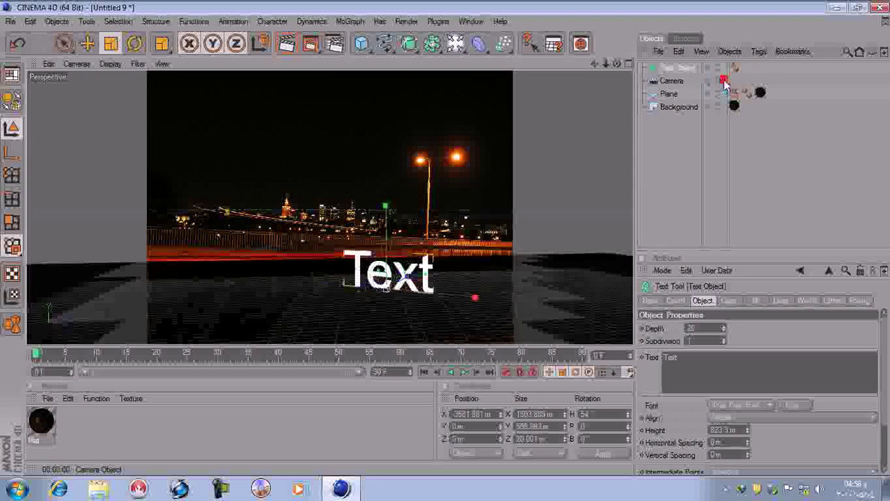
left_click(724, 82)
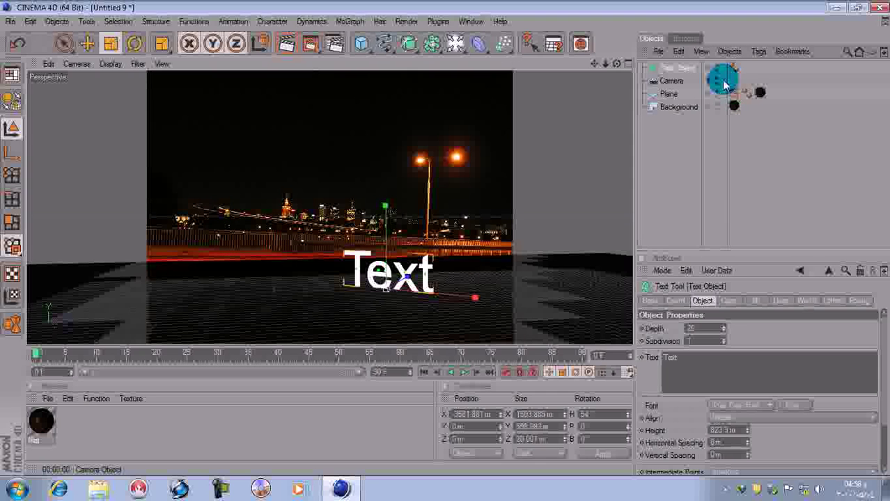
left_click(724, 82)
left_click_drag(617, 64, 525, 66)
scroll(534, 194, "up", 5)
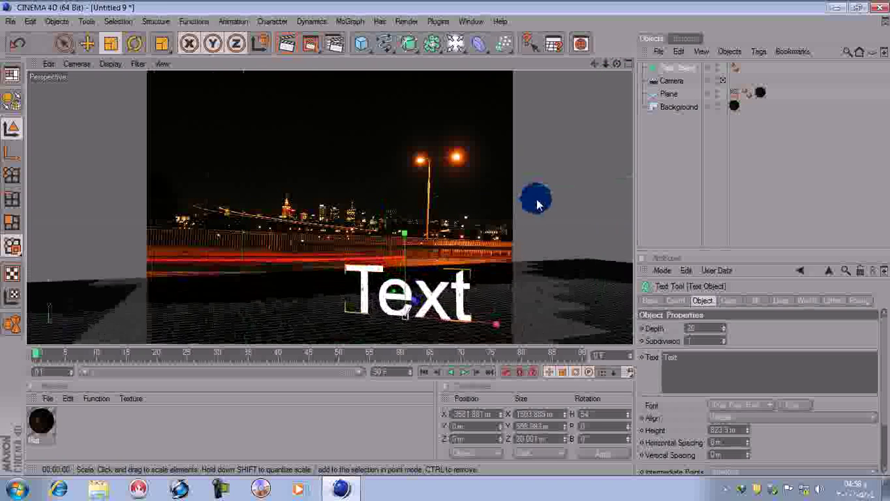
left_click_drag(593, 65, 550, 1)
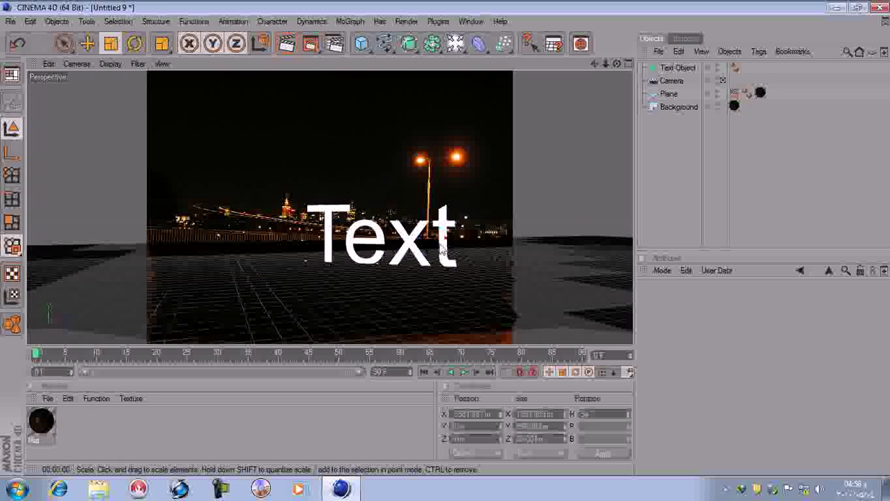
Set the text object's extrusion depth to 120
left_click(709, 330)
left_click_drag(705, 328, 691, 329)
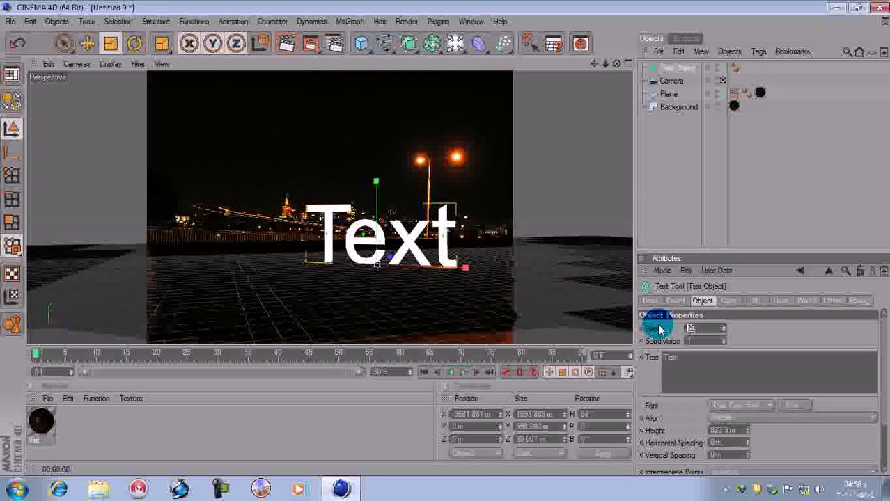
key("Return")
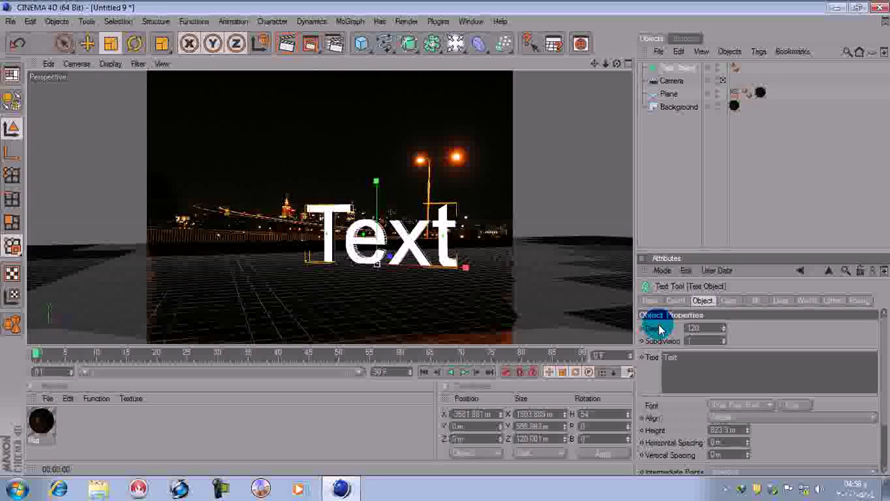
Set the text object's depth to 400 and its subdivision to 5
left_click_drag(617, 63, 446, 237)
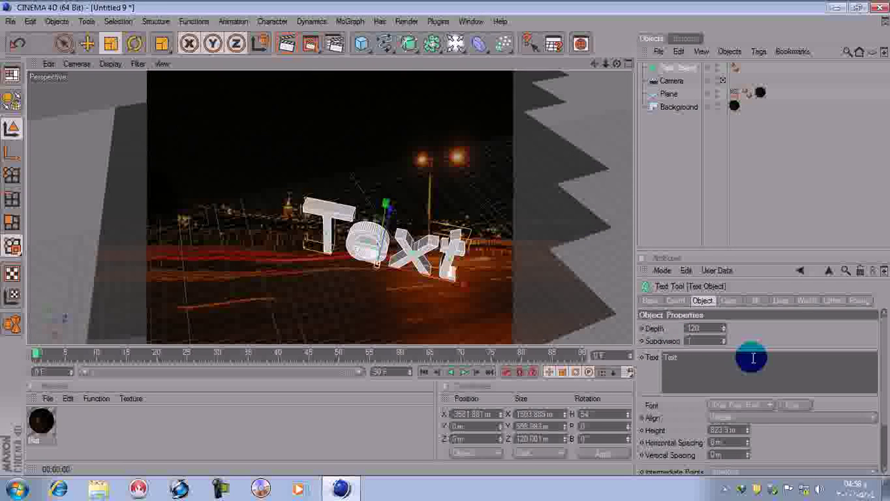
left_click(718, 328)
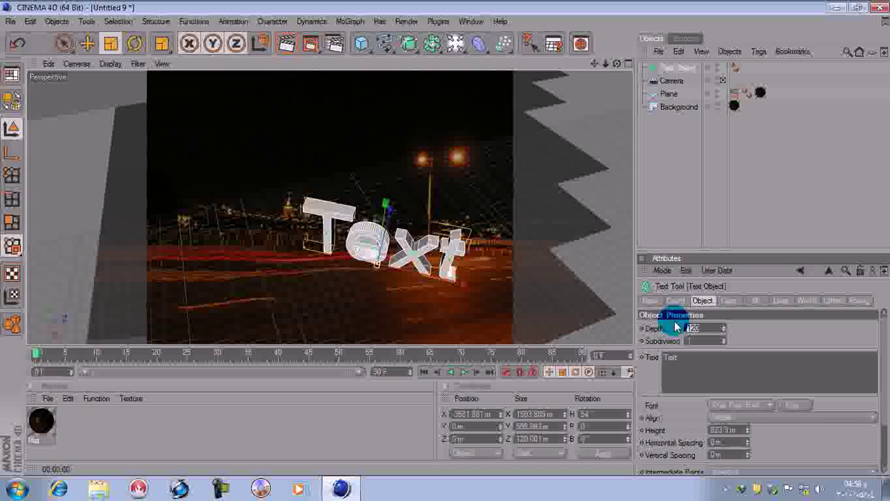
type("400")
key("Return")
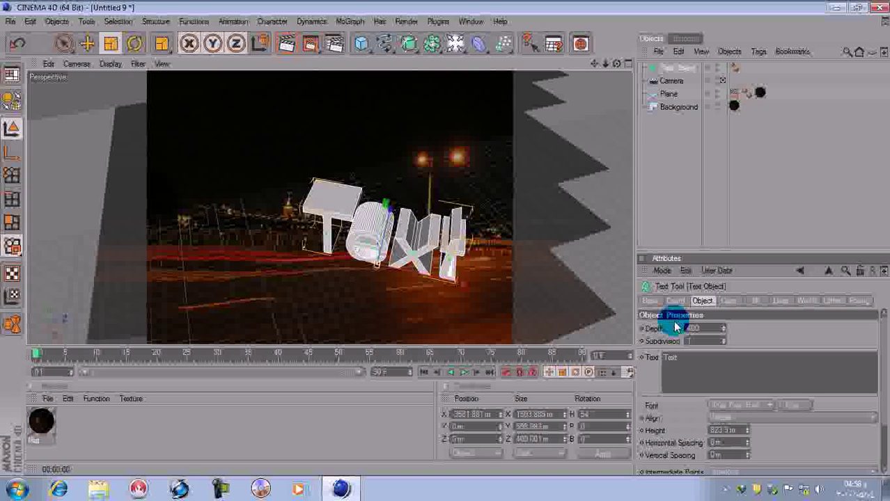
double_click(711, 341)
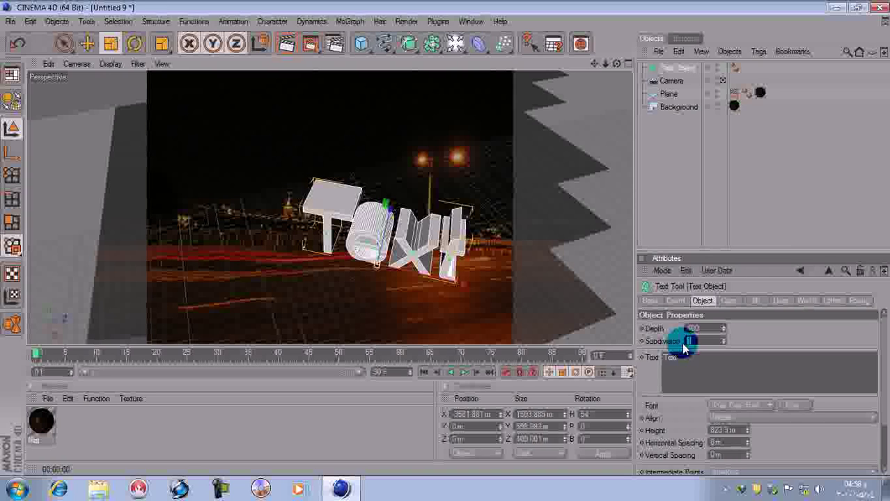
type("5")
key("Return")
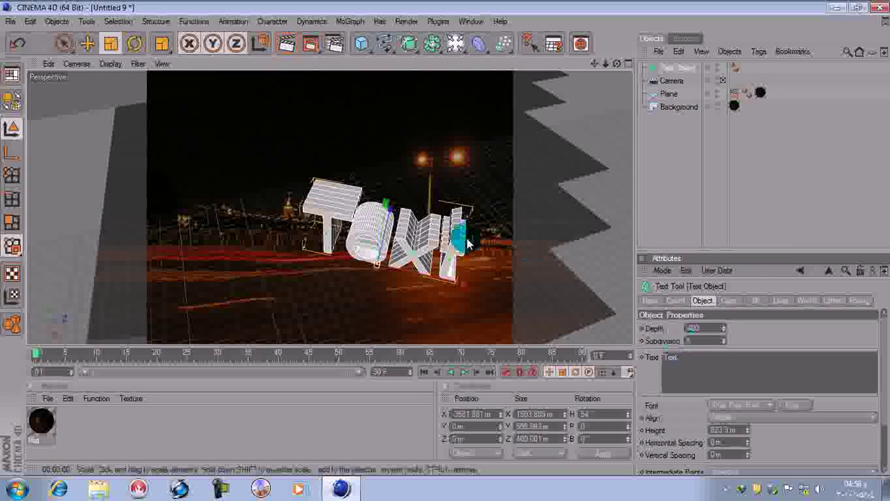
Replace the text object's content with "CG On Road"
left_click(714, 359)
double_click(673, 357)
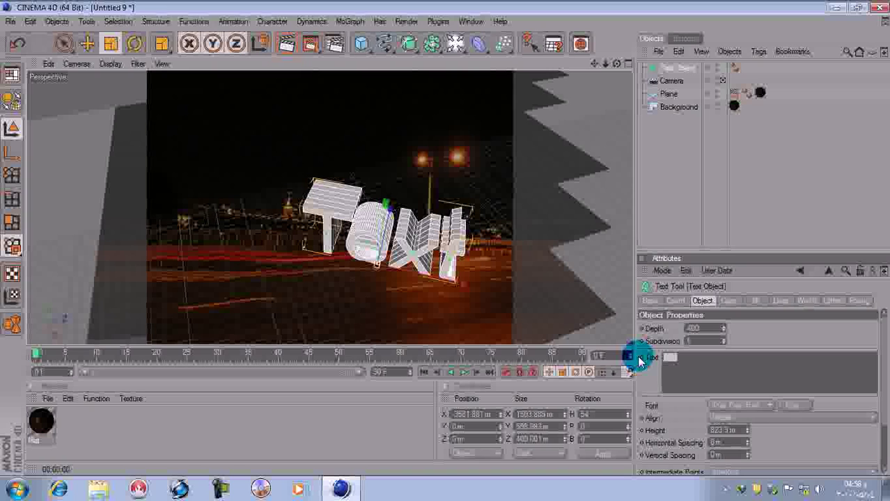
type("CG On Road")
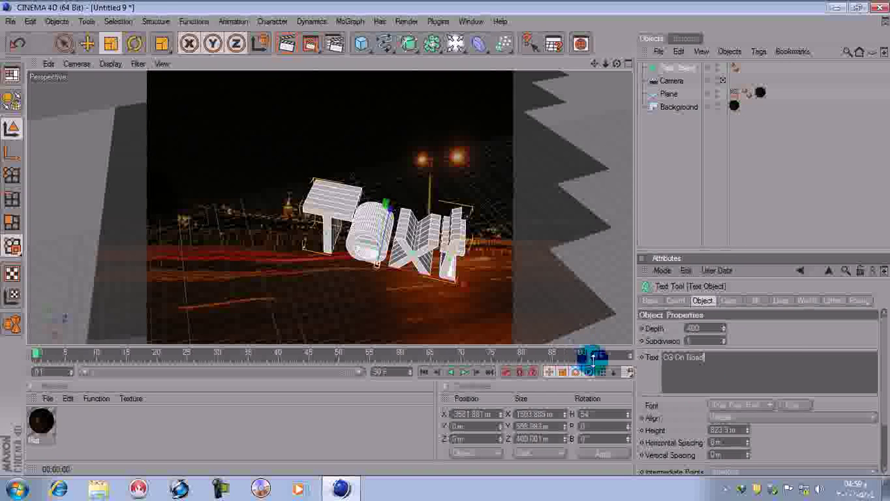
Set the text's font to Blippo Blk BT in the Black style at size 22
left_click(806, 404)
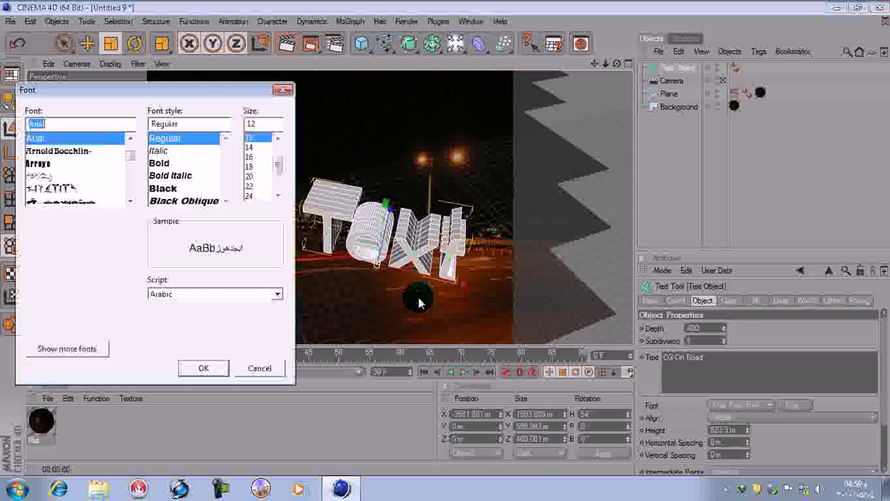
left_click_drag(130, 154, 131, 155)
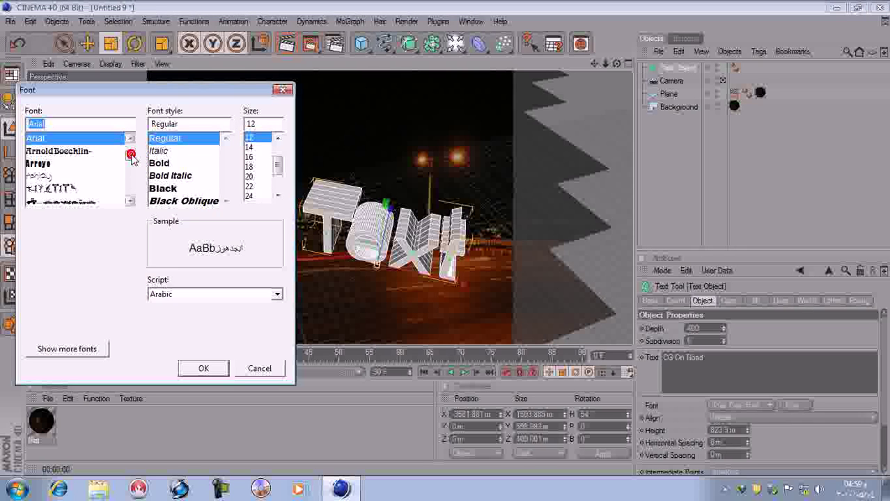
left_click(130, 200)
left_click(130, 200)
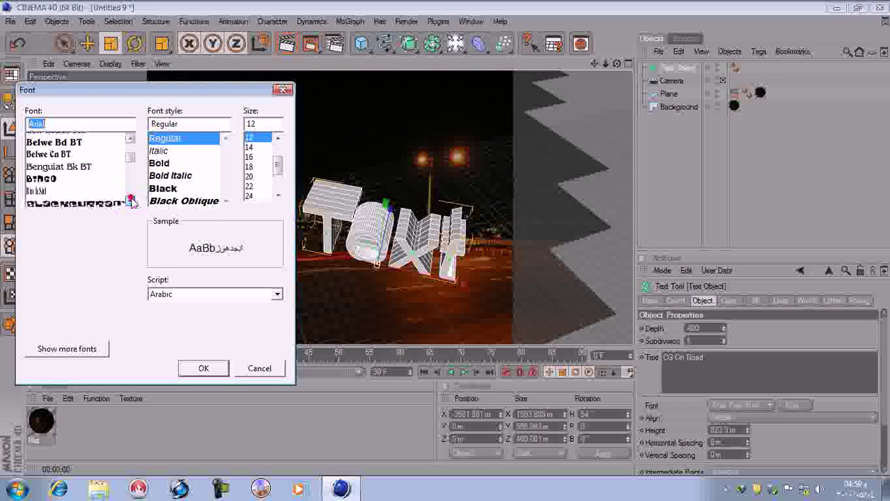
left_click(131, 201)
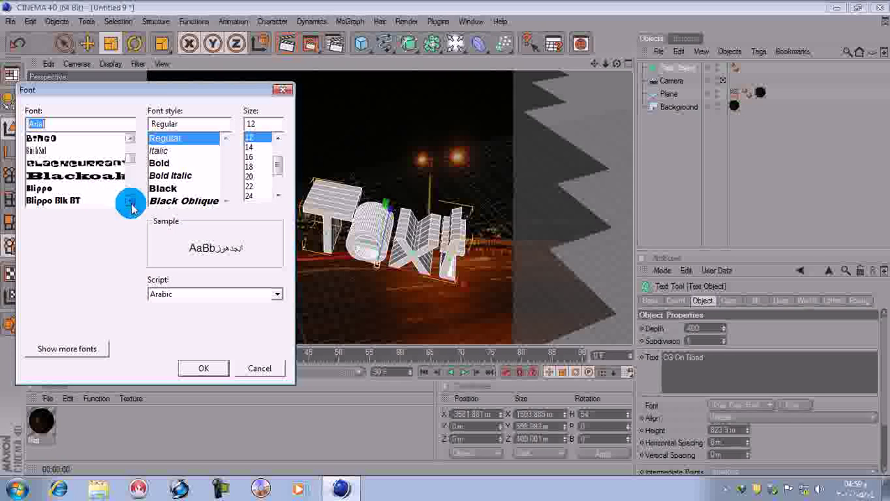
left_click(130, 201)
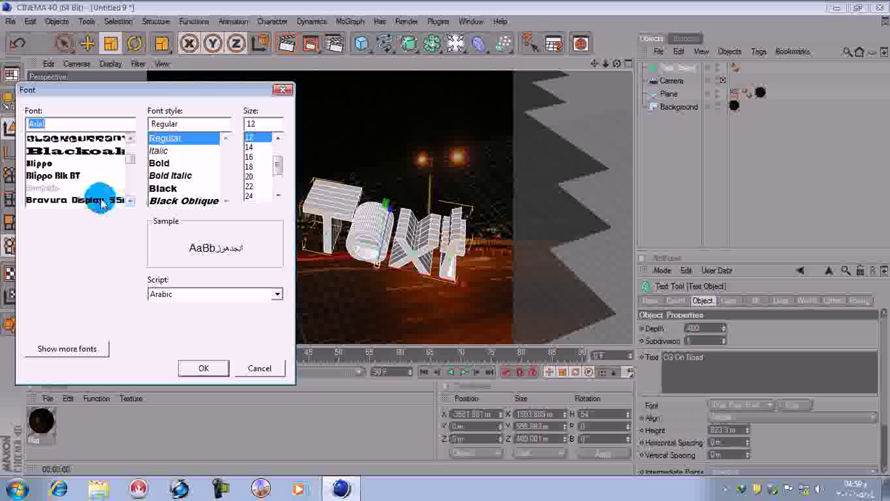
left_click(67, 178)
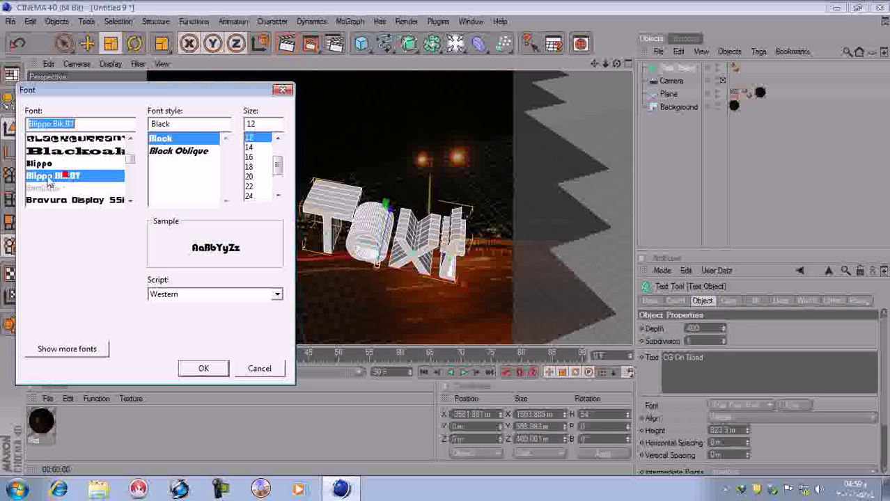
left_click(250, 187)
left_click(203, 369)
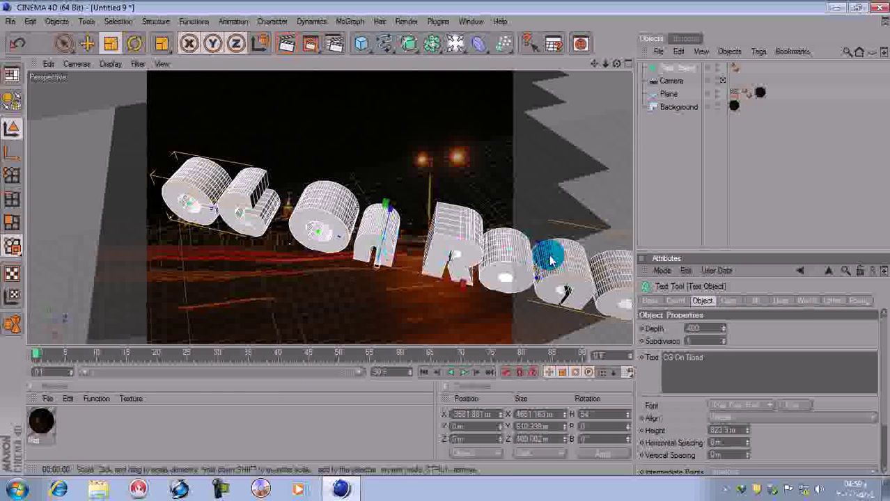
Look through the scene camera, move the text along its own X axis to about X -4159 m, Z -794 m, and render the view
left_click(722, 81)
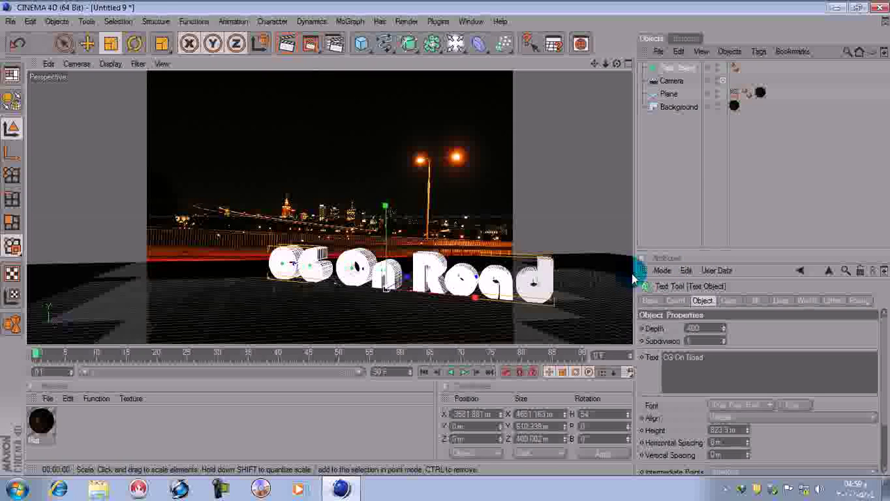
left_click(88, 43)
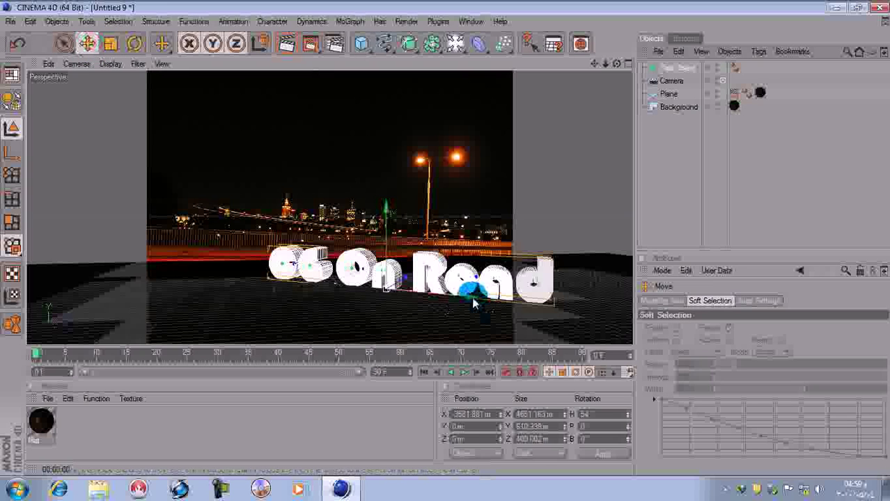
left_click_drag(473, 303, 413, 298)
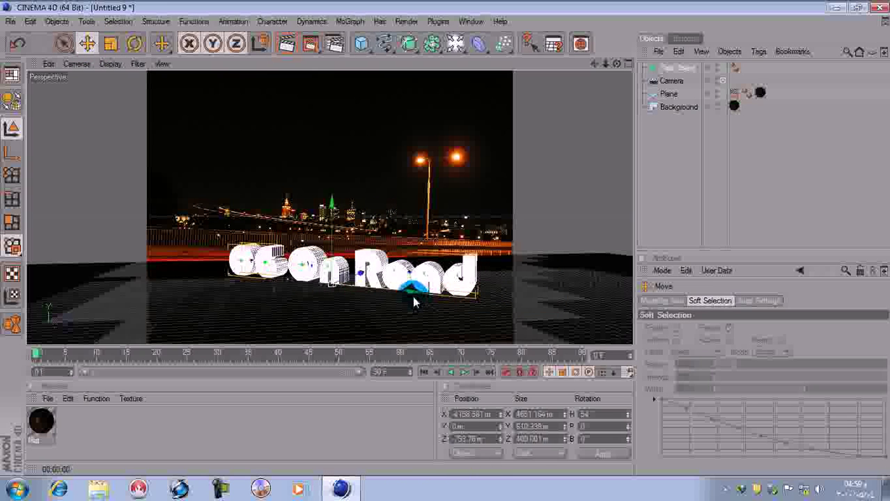
left_click(292, 45)
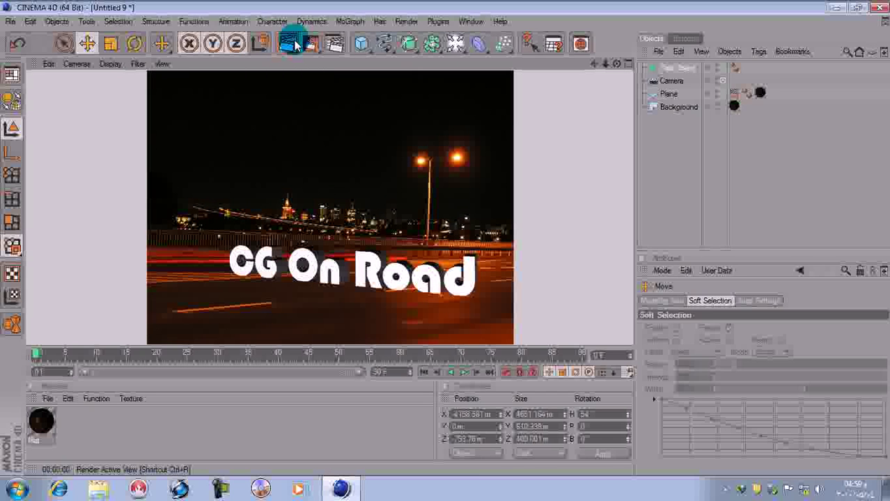
Set the text object's heading rotation to 24°
left_click(432, 282)
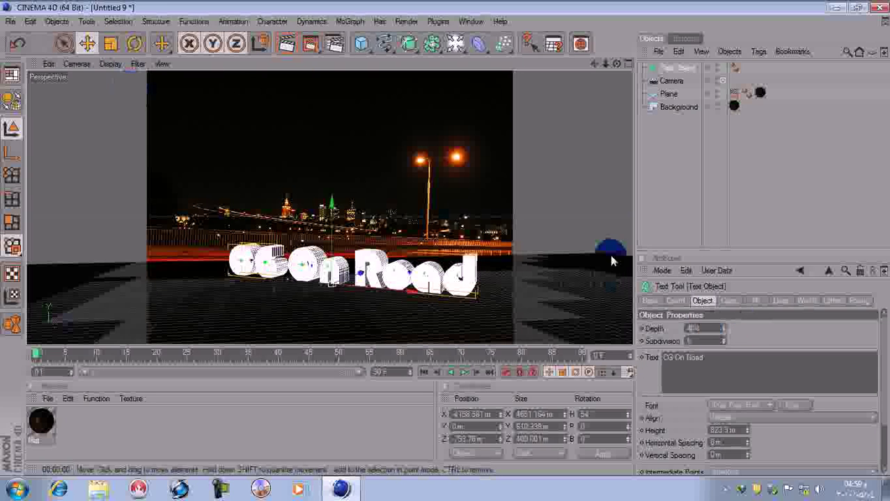
left_click(674, 300)
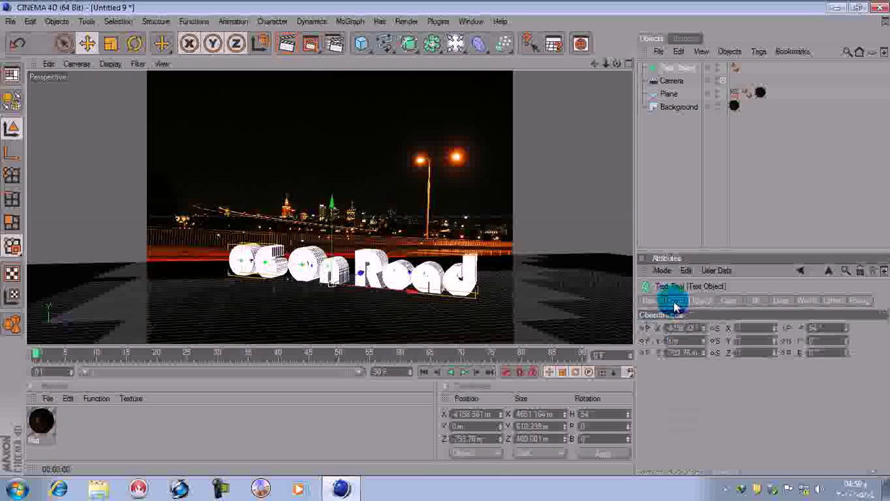
mouse_move(845, 330)
left_mouse_down()
mouse_move(865, 330)
mouse_move(846, 325)
mouse_move(839, 333)
mouse_move(842, 320)
left_mouse_up()
left_click(676, 312)
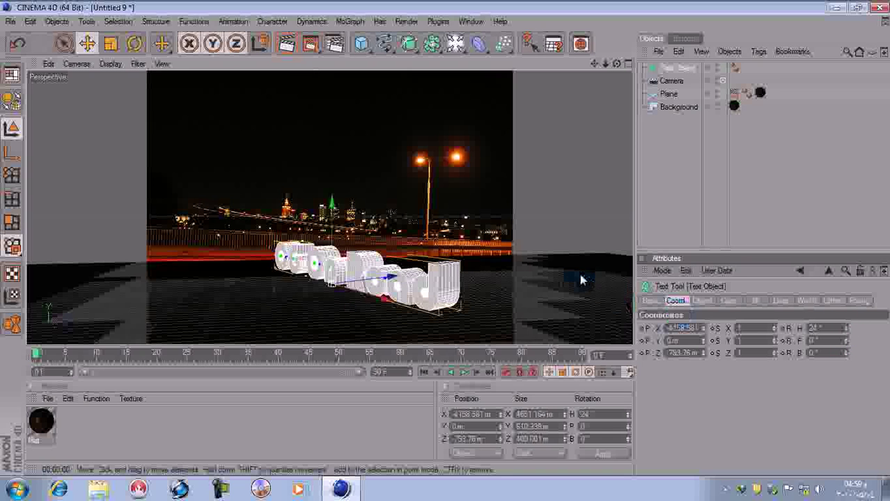
left_click(575, 247)
left_click(720, 104)
Change both the start and end caps of the text to Fillet Cap
left_click(703, 300)
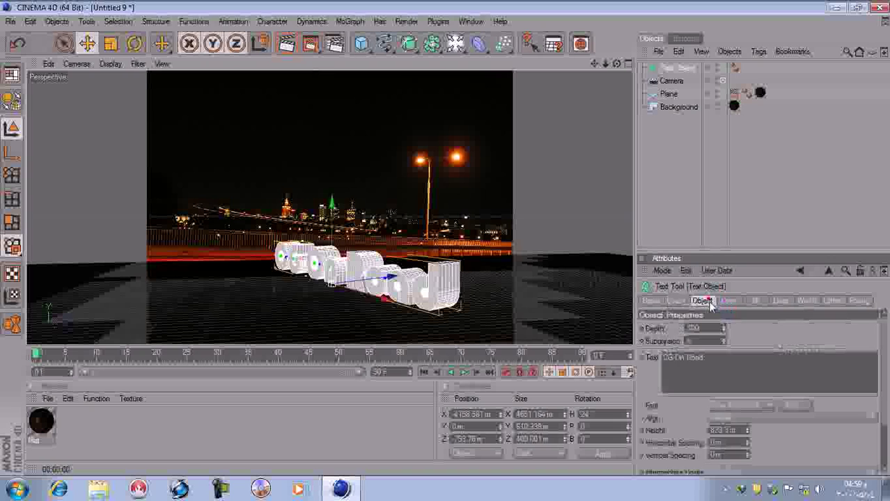
left_click(729, 300)
left_click(735, 328)
left_click(715, 376)
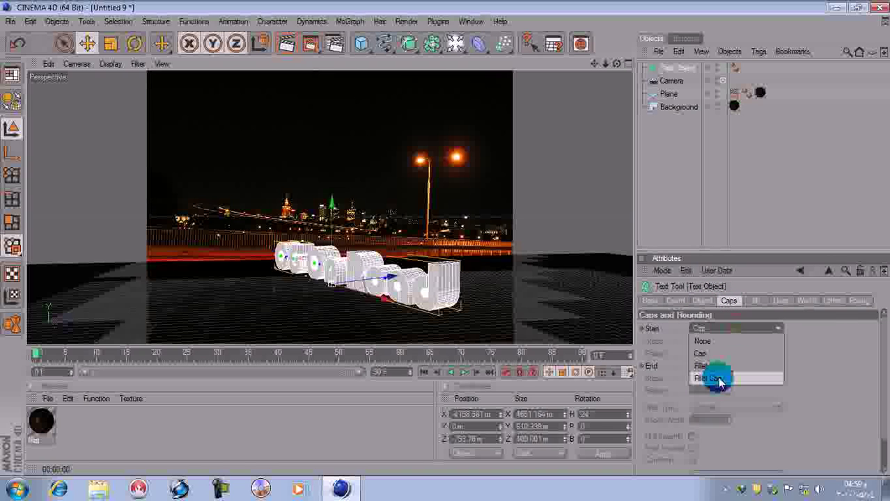
left_click(438, 286)
left_click(681, 362)
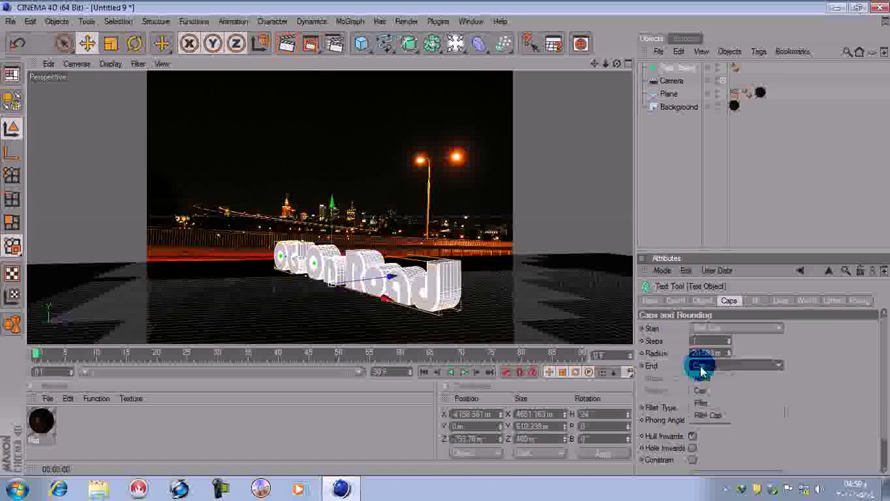
left_click(708, 414)
left_click(437, 289)
Set the fillet radius of both the start and end caps of the text to 50 m
left_click(717, 355)
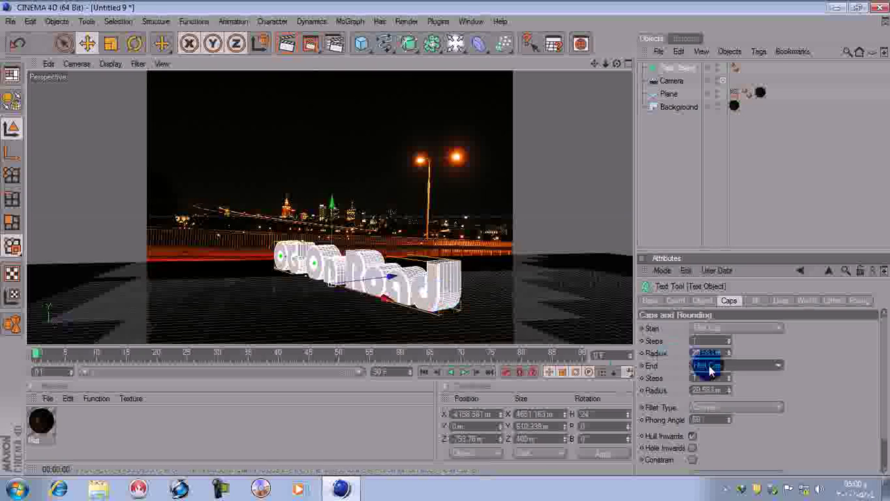
left_click_drag(729, 356, 729, 334)
double_click(706, 354)
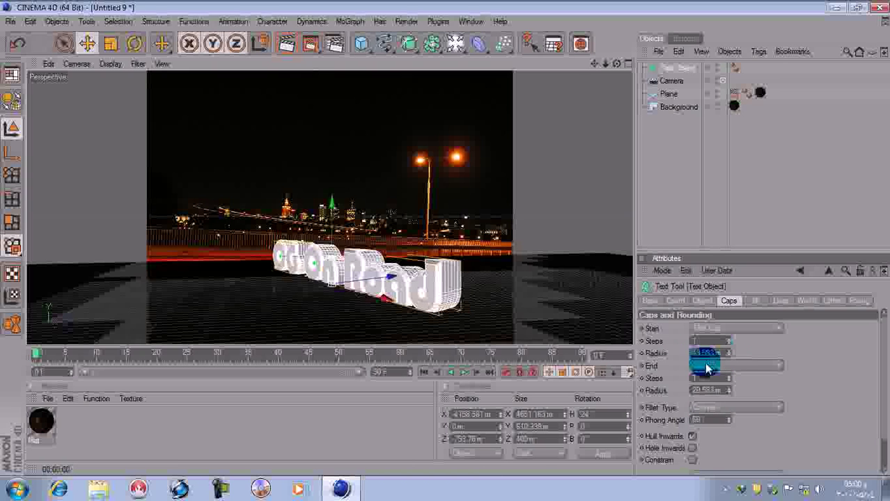
left_click(690, 342)
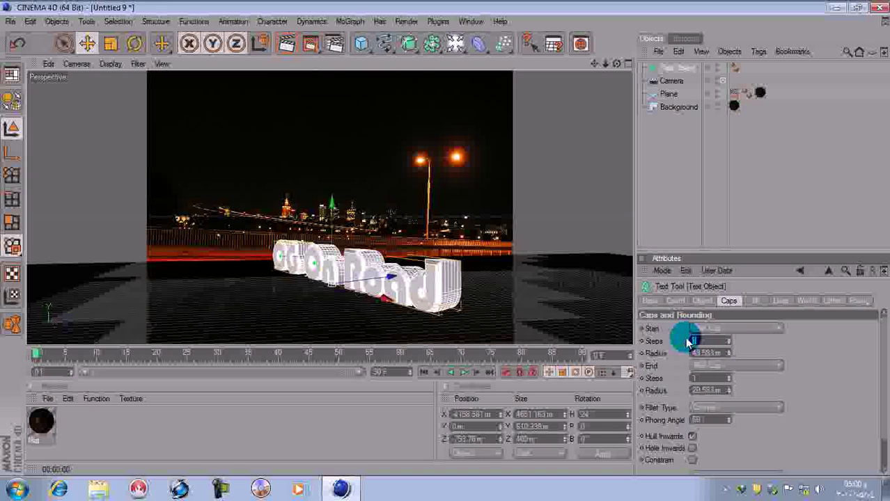
left_click(716, 378)
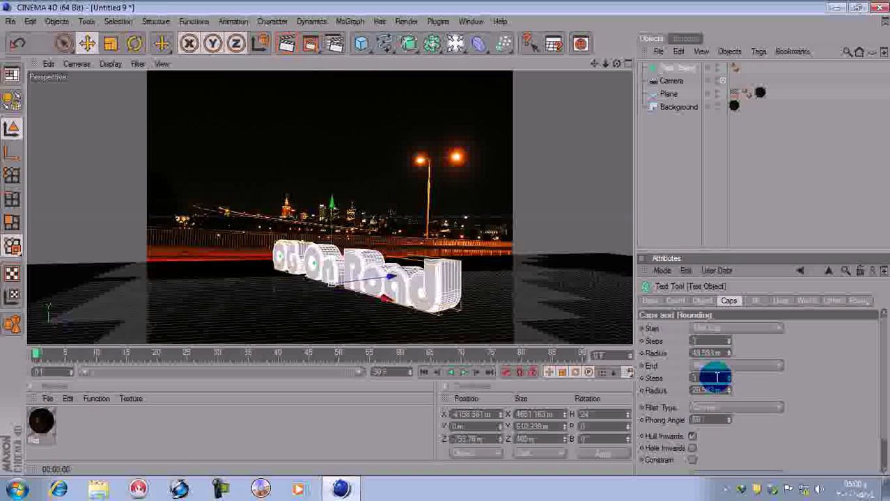
left_click(667, 351)
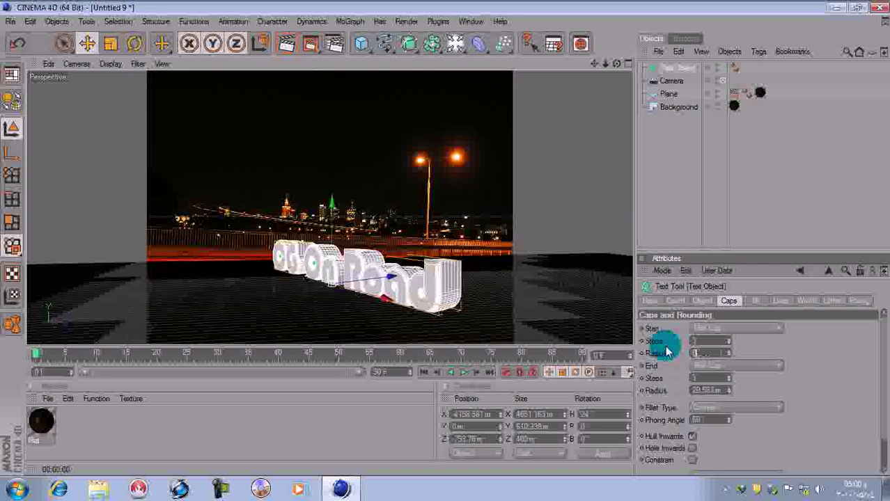
left_click(715, 390)
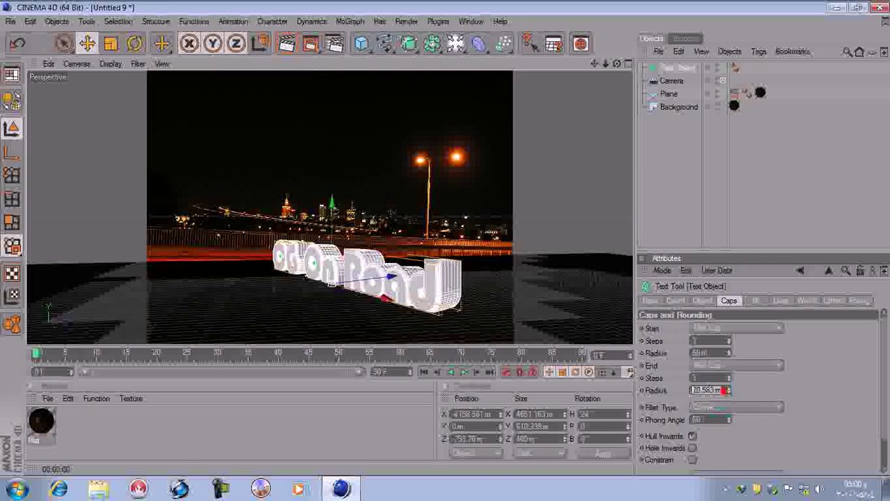
type("50")
key("Return")
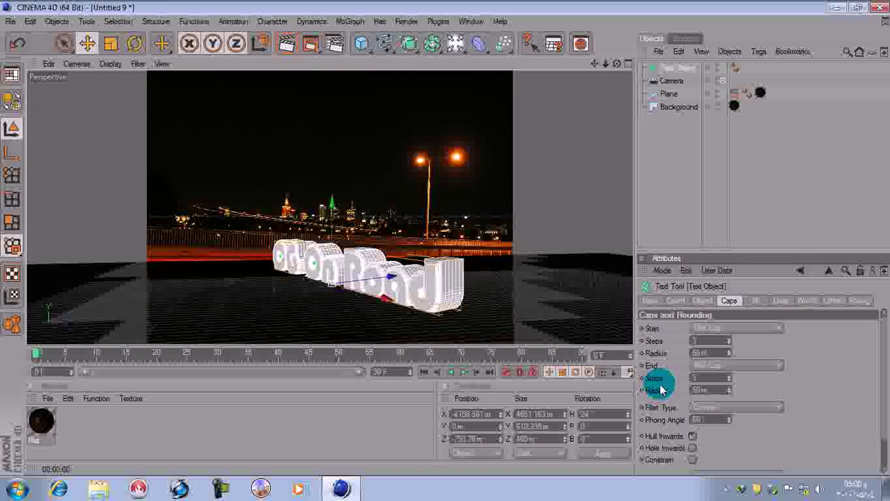
left_click(719, 409)
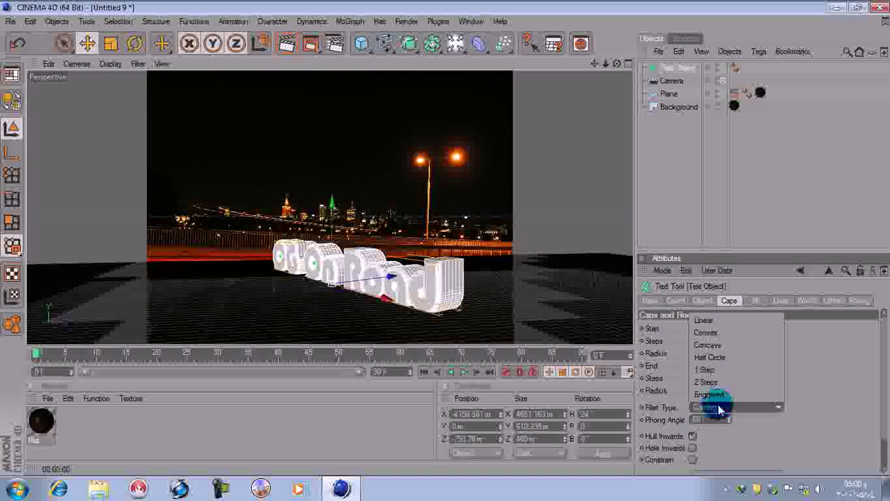
left_click(729, 411)
left_click(725, 407)
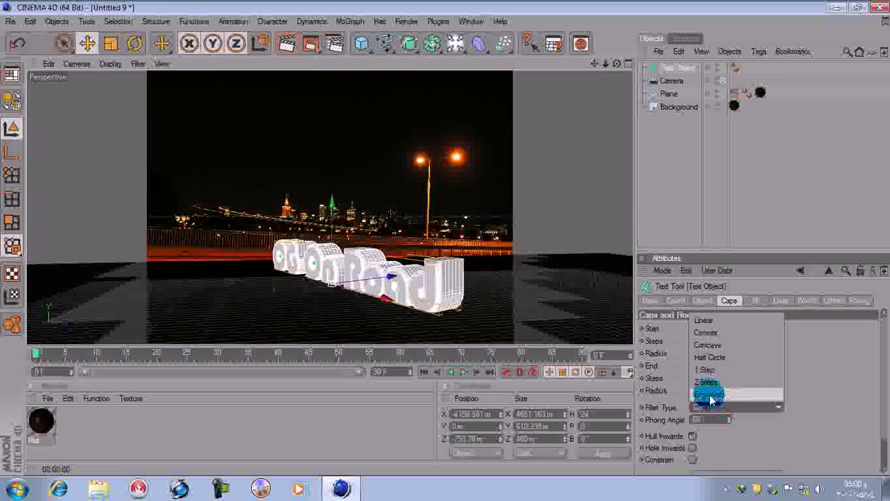
left_click(437, 282)
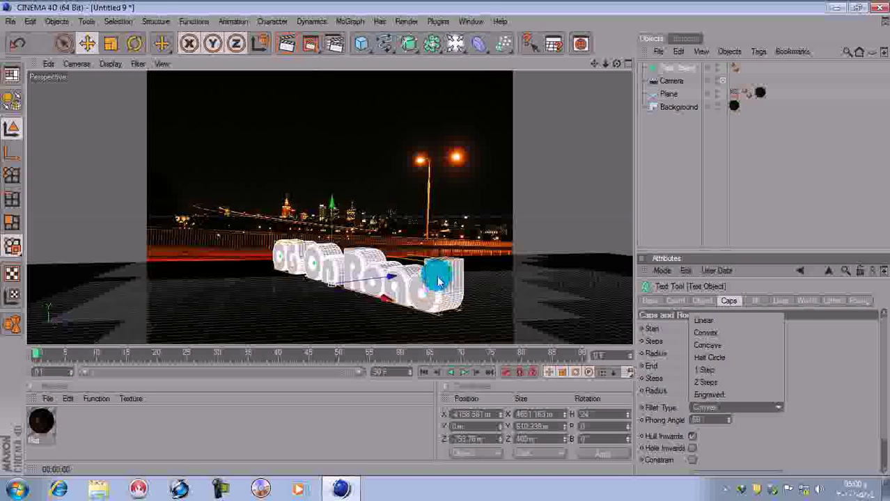
Set the text caps' type to Quadrangles with Regular Grid enabled, and render the view
left_click(887, 432)
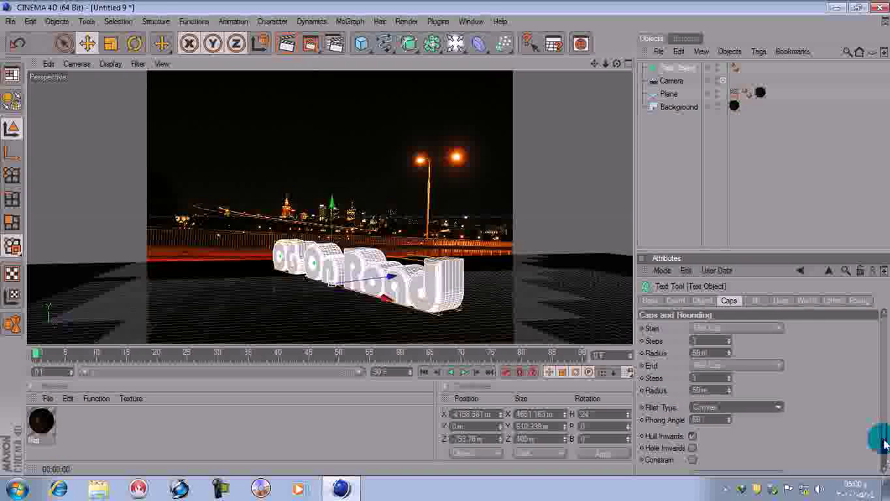
scroll(885, 444, "down", 2)
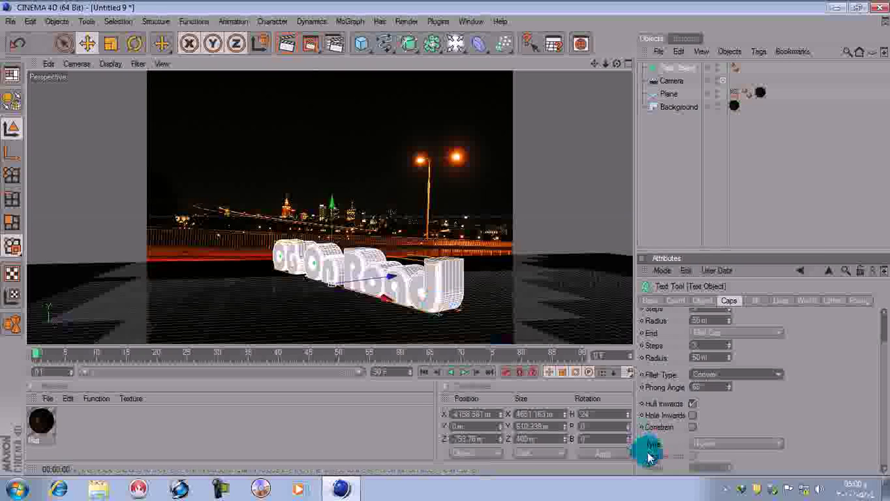
left_click(711, 446)
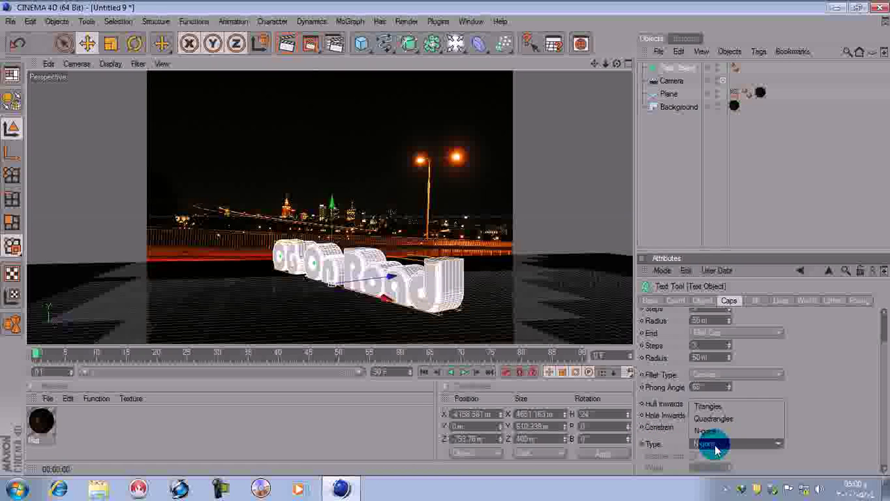
left_click(714, 418)
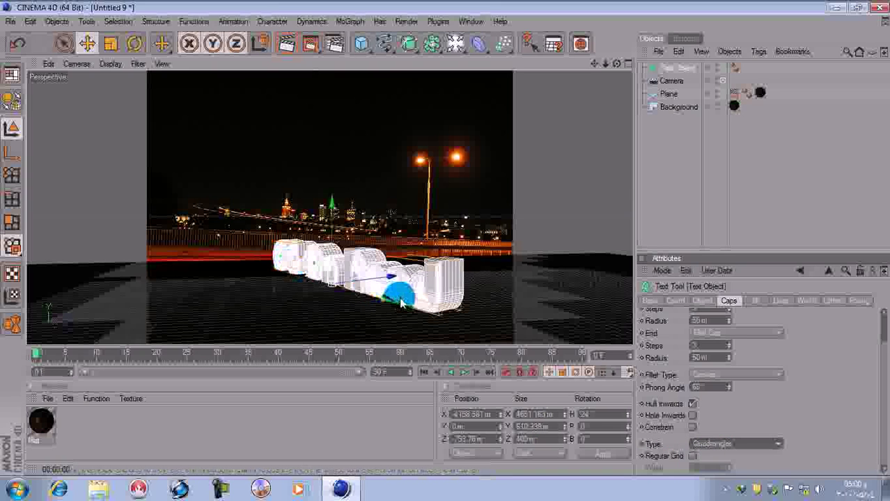
left_click(693, 457)
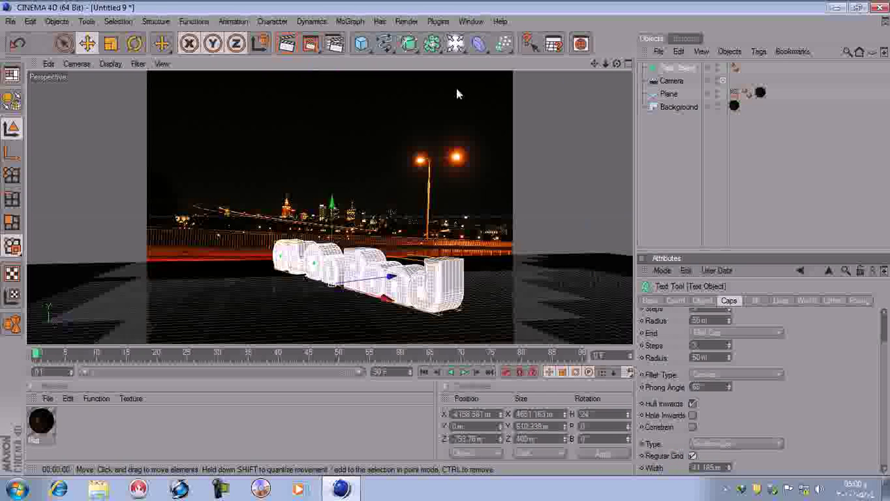
left_click(284, 48)
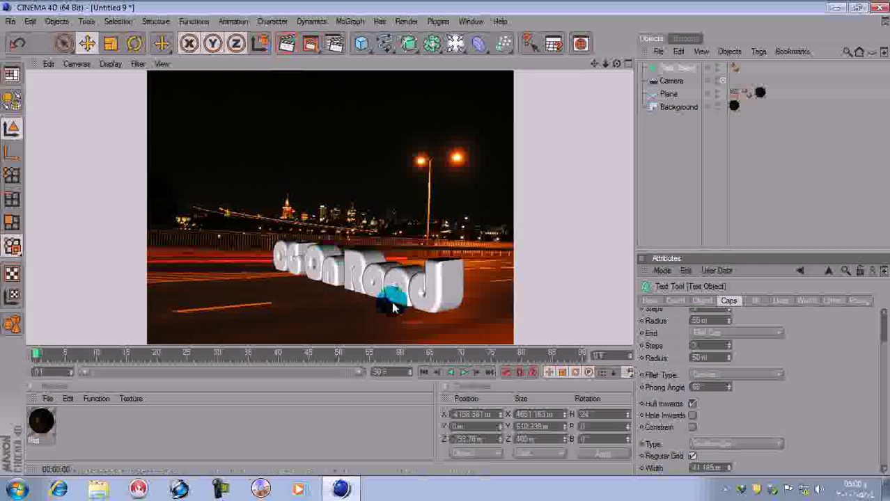
left_click(433, 300)
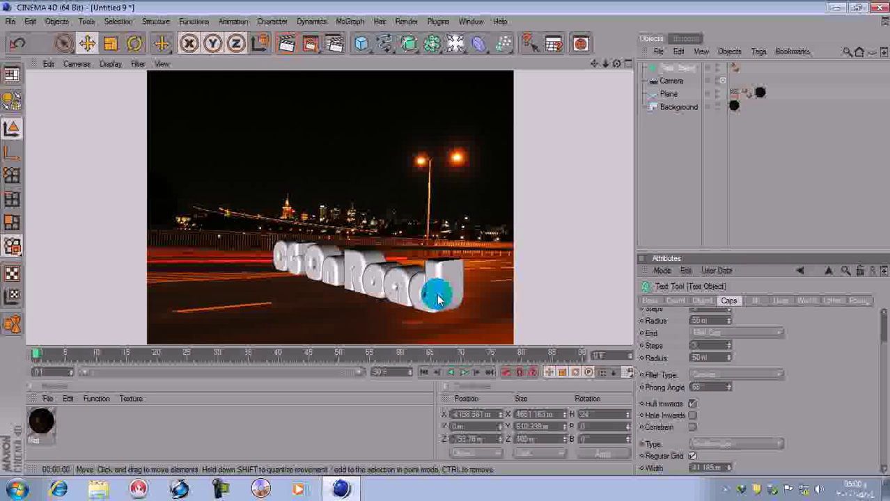
Move the text along its own X axis to about X -3772 m, Z -622 m, and set the caps' regular grid width to 40 m
left_click(386, 298)
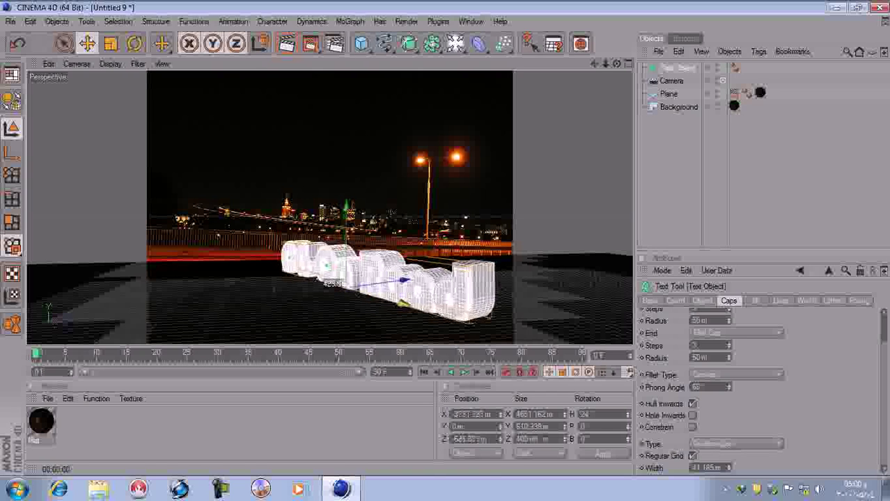
left_click_drag(404, 304, 457, 285)
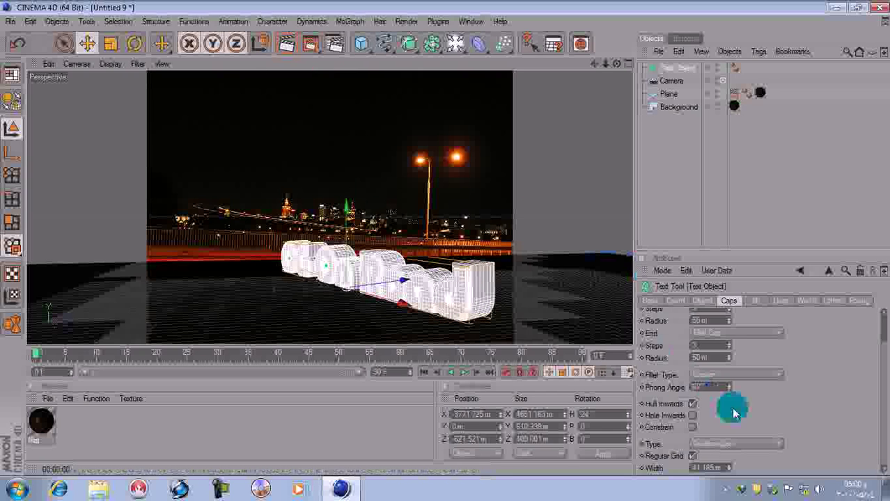
left_click(884, 417)
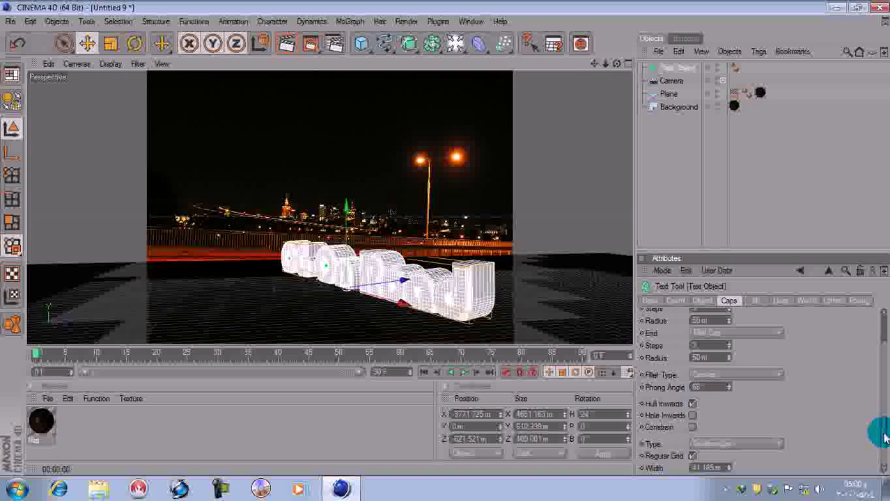
left_click(727, 468)
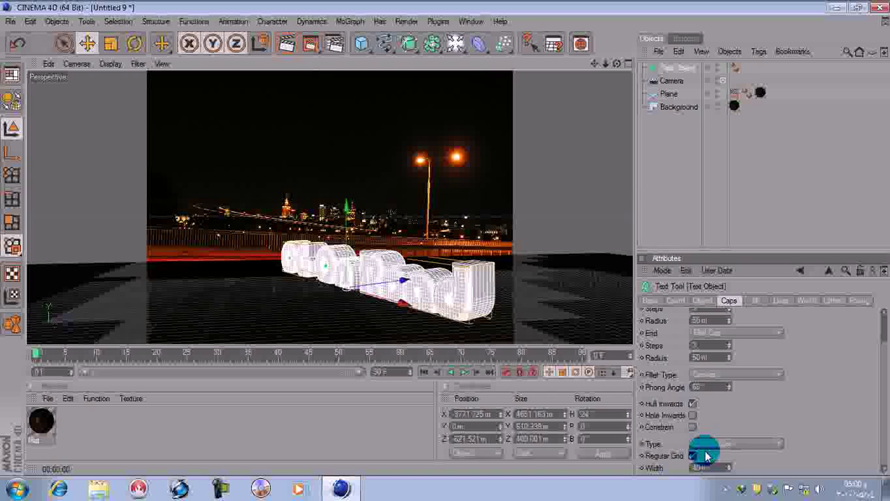
left_click(703, 300)
left_click(882, 412)
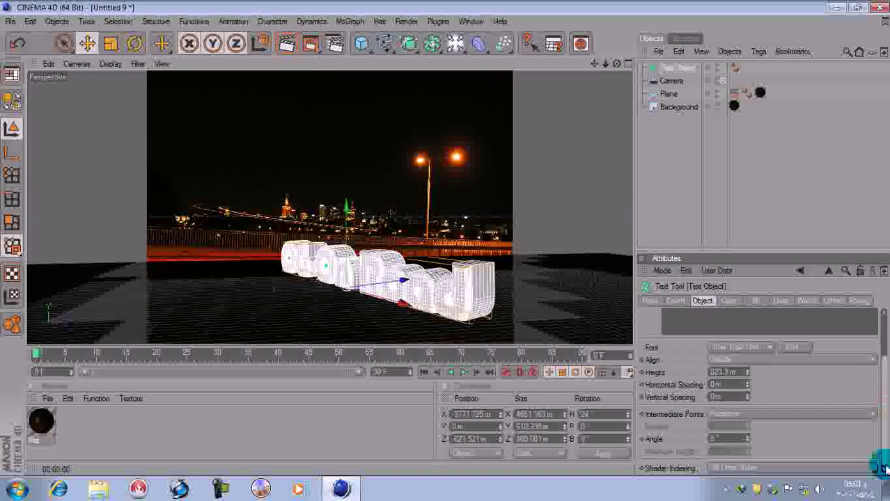
scroll(882, 468, "up", 2)
left_click(729, 301)
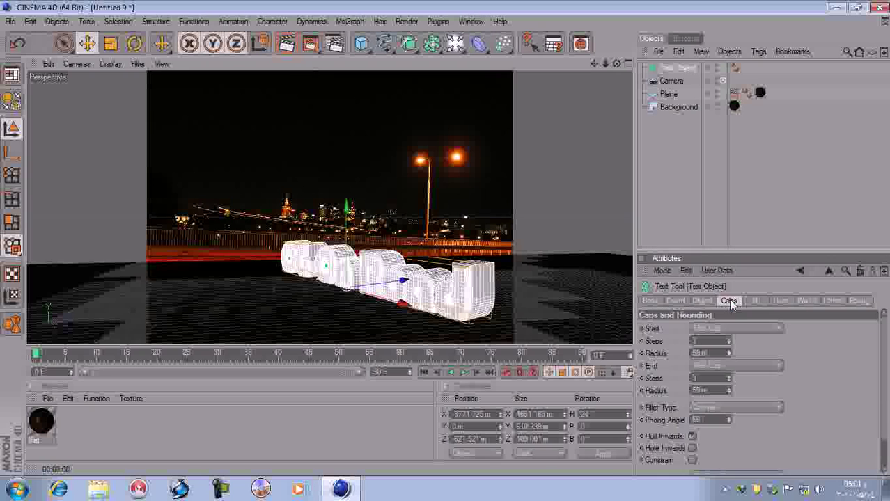
left_click(884, 411)
scroll(883, 463, "up", 2)
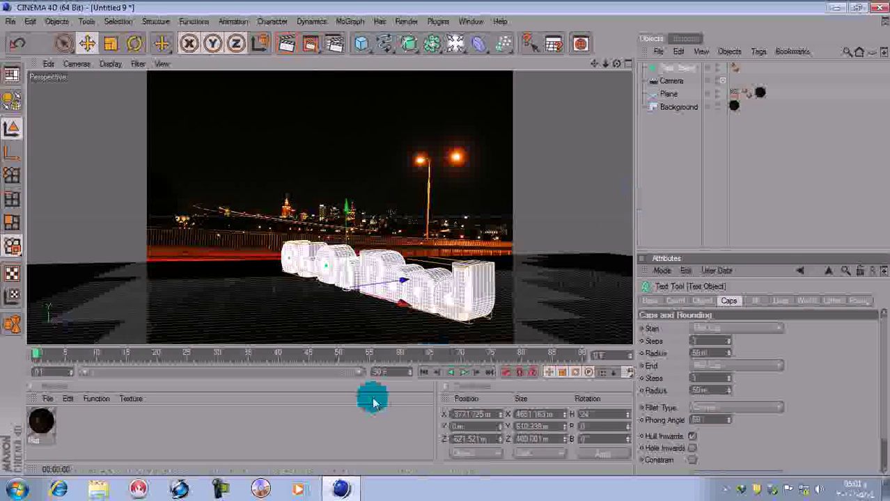
Try adding a Sky object to the scene and render the view
left_click(334, 414)
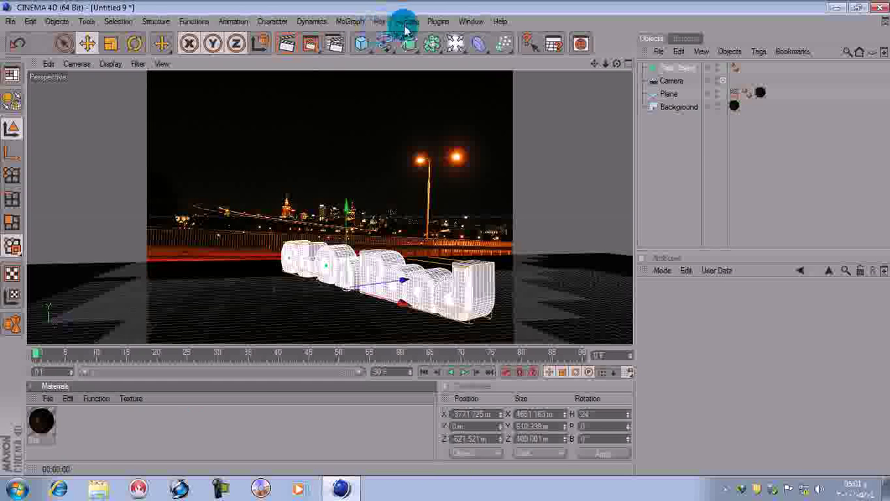
left_click(454, 44)
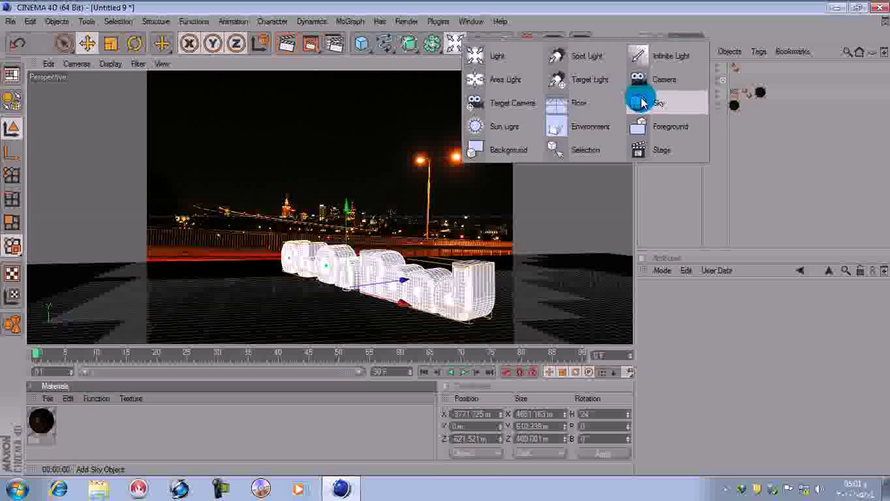
left_click(641, 103)
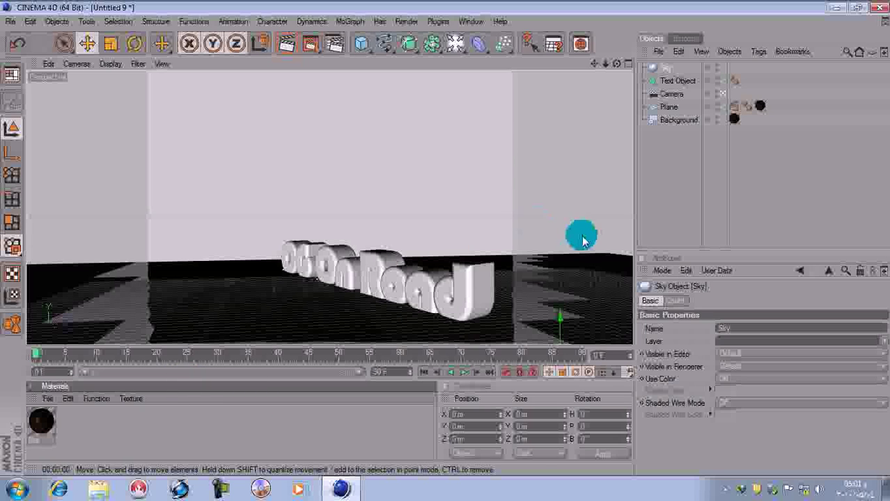
left_click(286, 43)
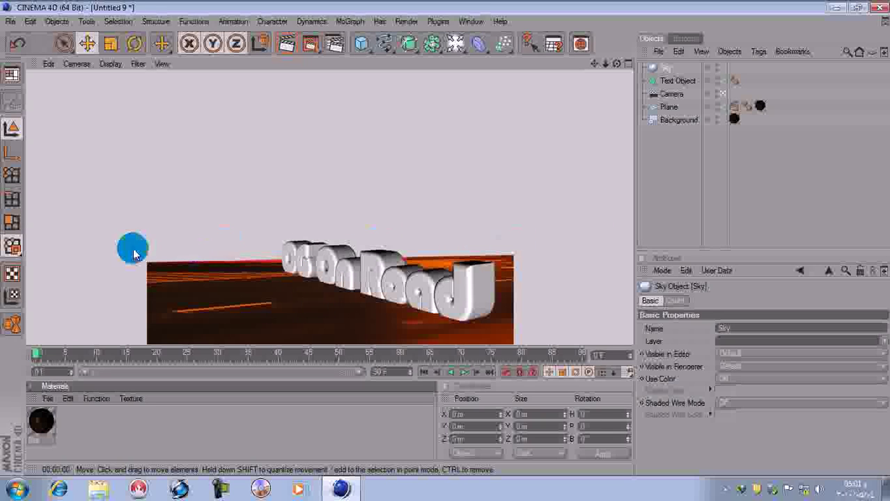
left_click(262, 427)
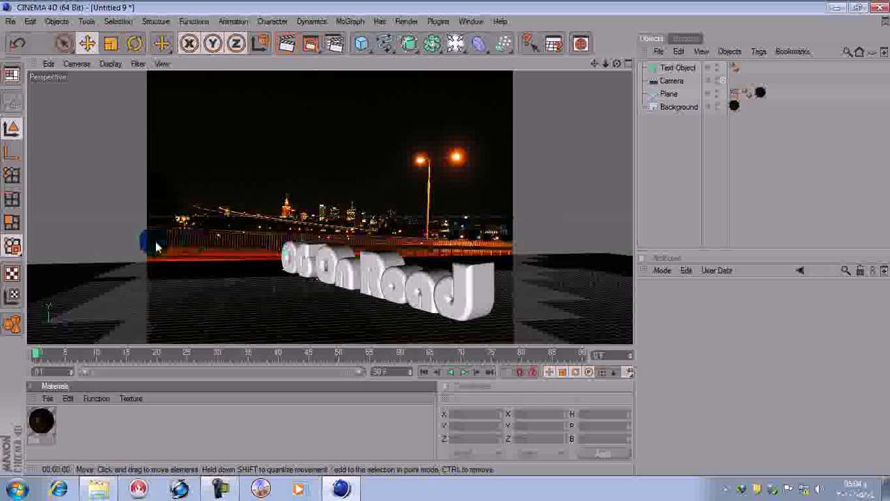
Duplicate the ground plane together with its tags and material
left_click(252, 282)
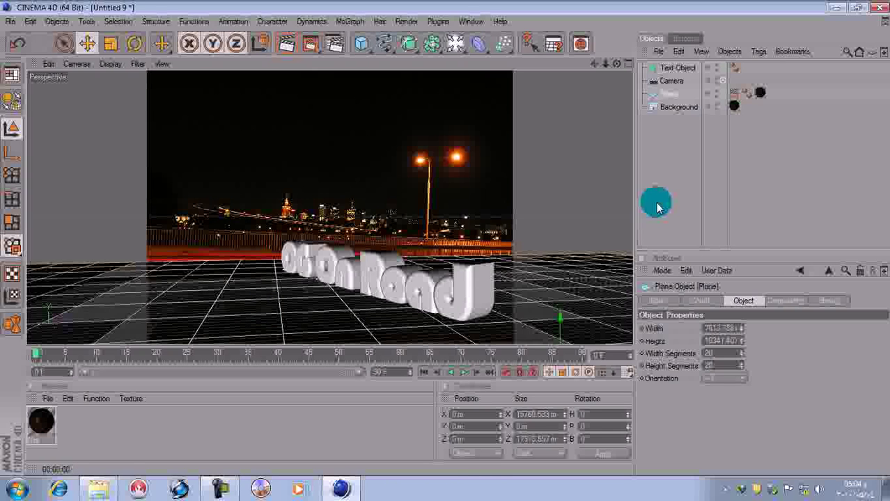
left_click(670, 95)
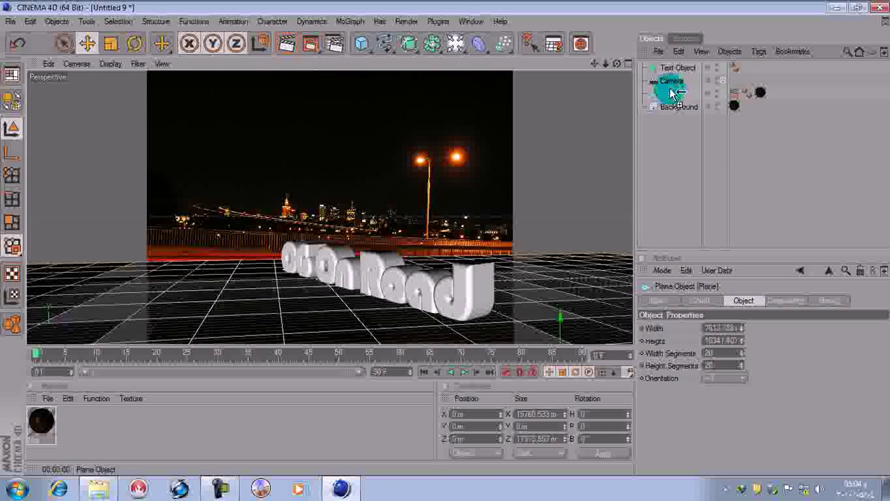
left_click_drag(670, 91, 670, 88, "ctrl")
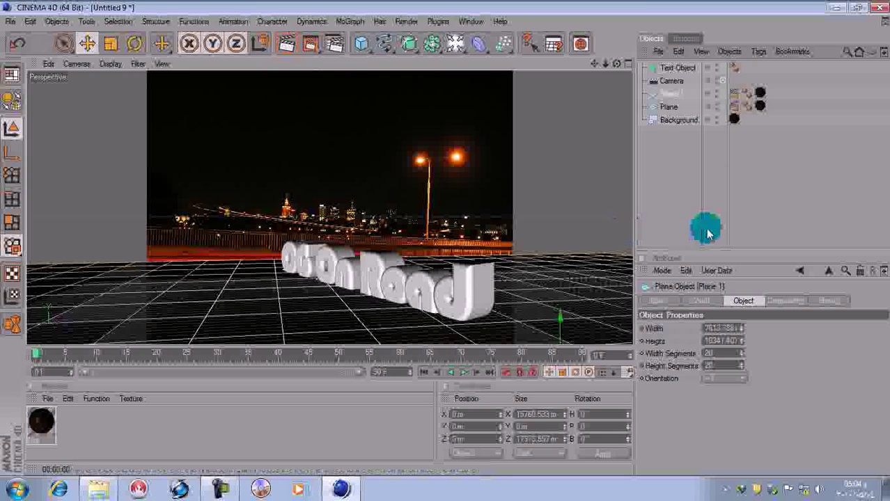
Stand the duplicate ground plane upright by setting its bank rotation to -90°
left_click(700, 301)
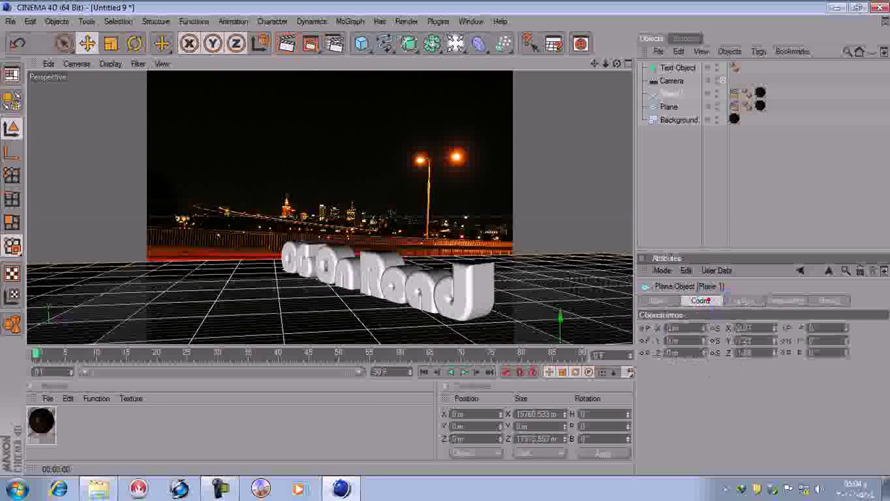
left_click(837, 329)
left_click_drag(844, 328, 846, 394)
key("ctrl+z")
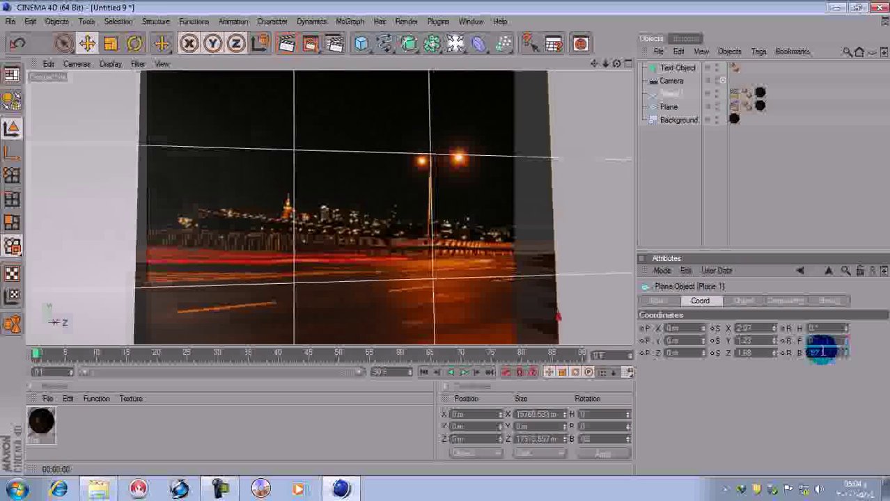
type("92")
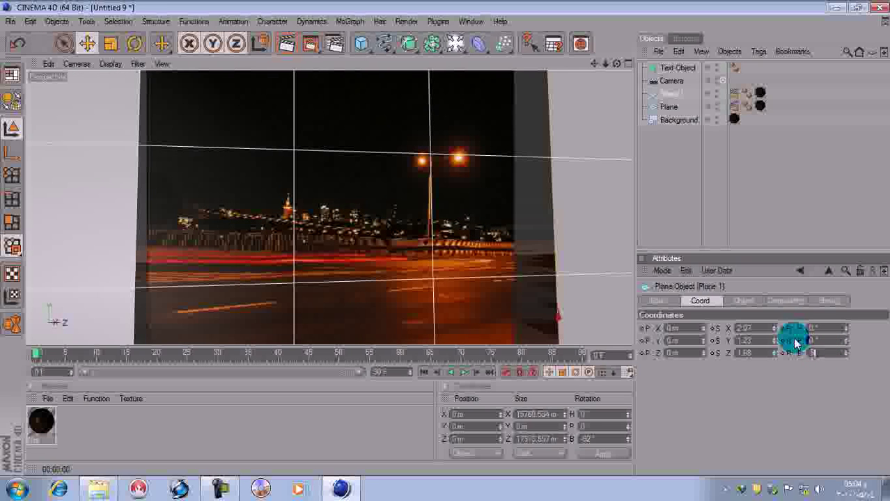
key("Return")
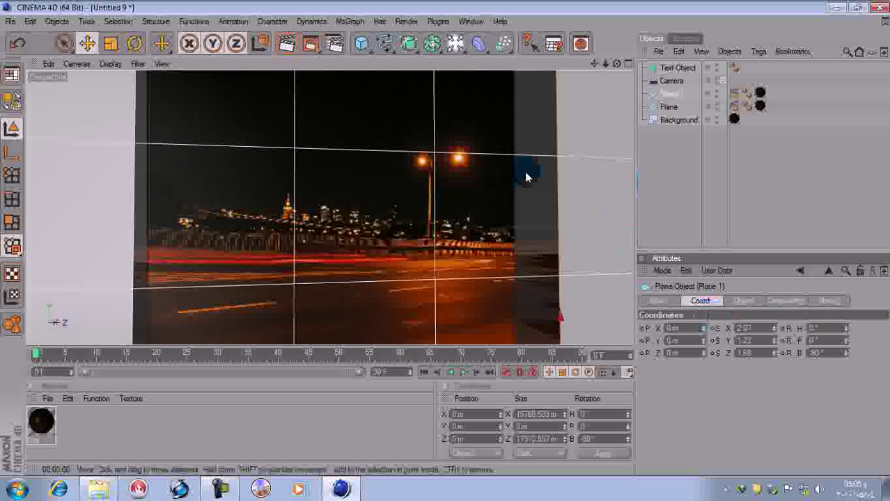
Select the text from outside the camera view, return to the camera, and move the text back along its own X axis
left_click(721, 82)
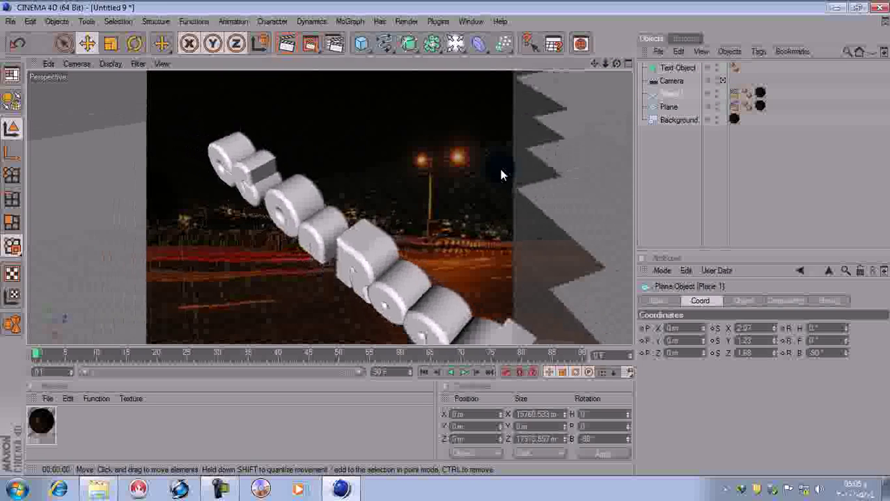
scroll(489, 168, "down", 15)
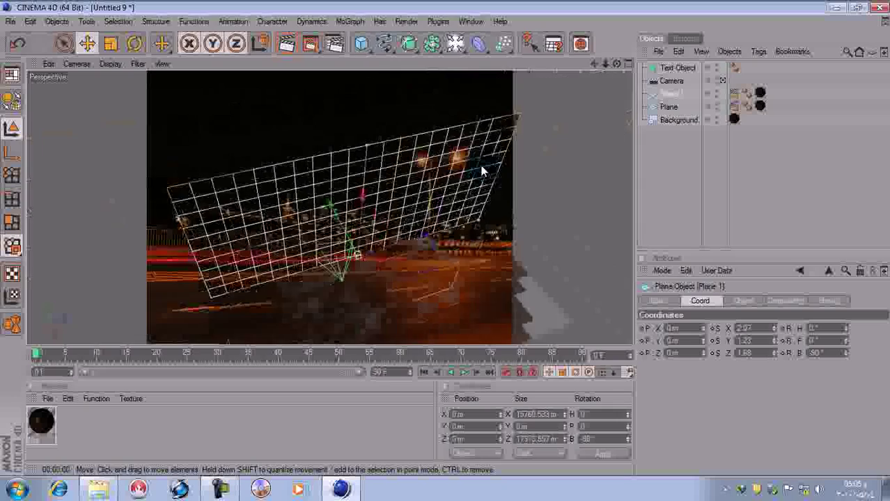
left_click_drag(481, 170, 413, 280, "alt")
left_click(339, 221)
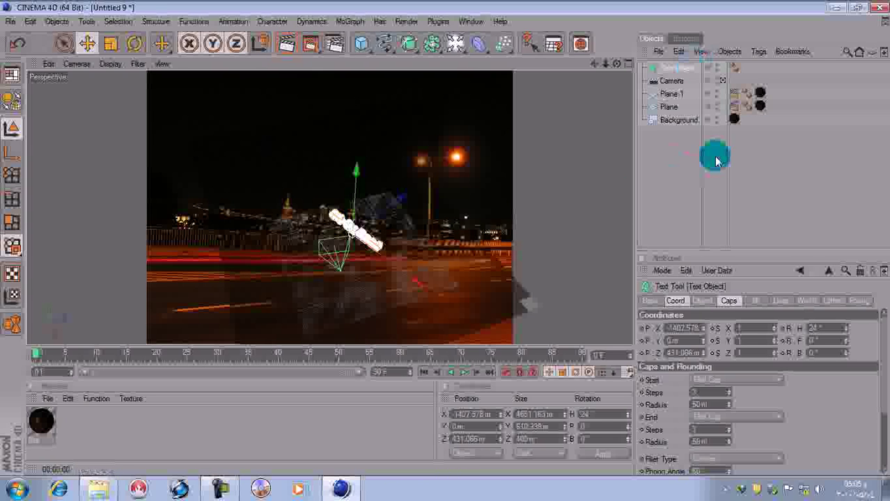
left_click(723, 82)
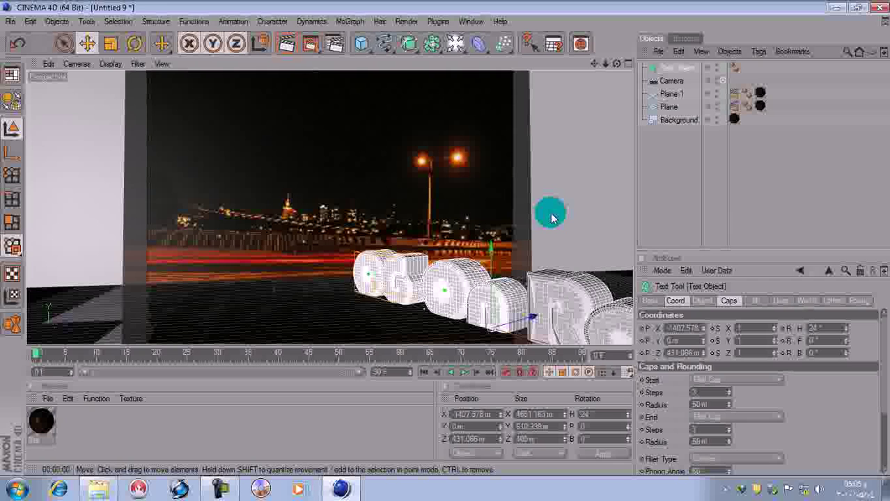
left_click_drag(482, 308, 670, 315)
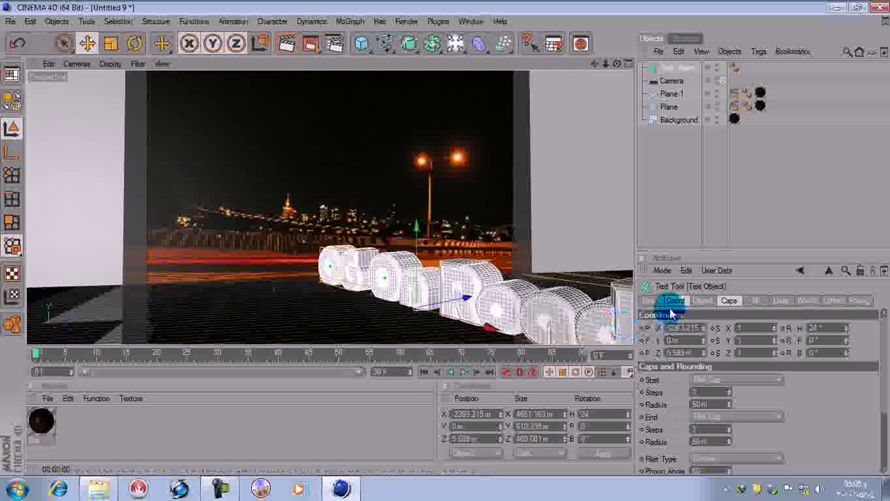
mouse_move(463, 322)
left_mouse_down()
mouse_move(426, 311)
mouse_move(448, 317)
left_mouse_up()
Push the upright duplicate plane back behind the text to about X -10668 m
left_click(670, 107)
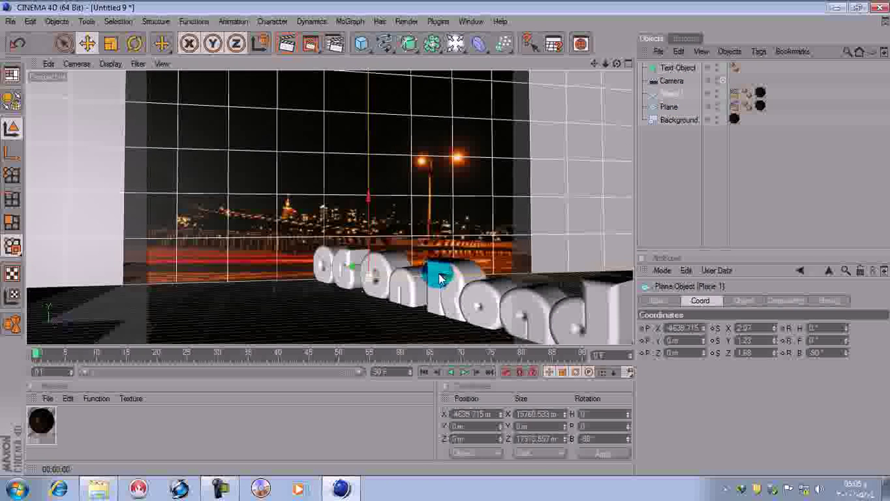
left_click_drag(351, 280, 366, 272)
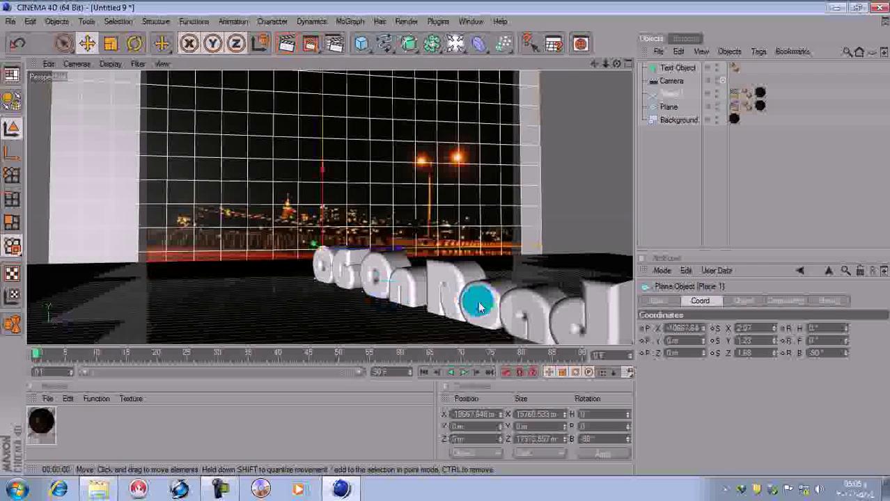
Move the text along its own X axis to about X -3871 m, Z -666 m, and render the view
left_click(479, 294)
left_click_drag(505, 338, 396, 303)
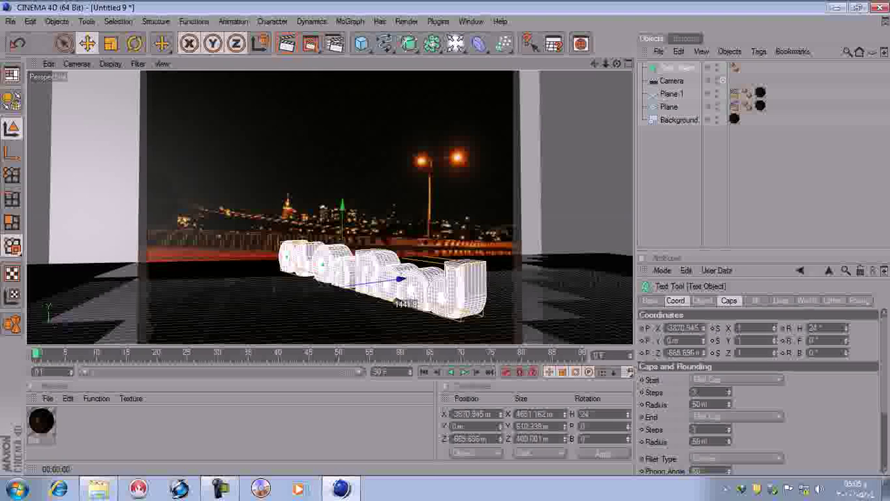
left_click(285, 44)
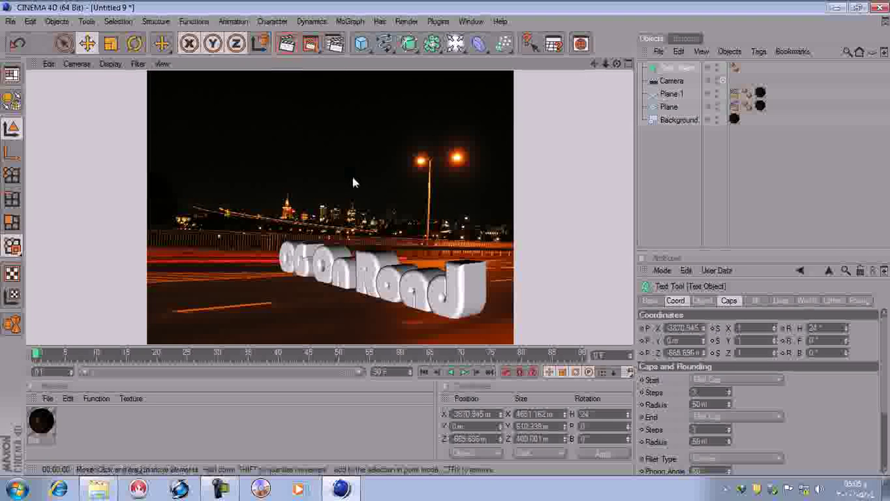
left_click(439, 301)
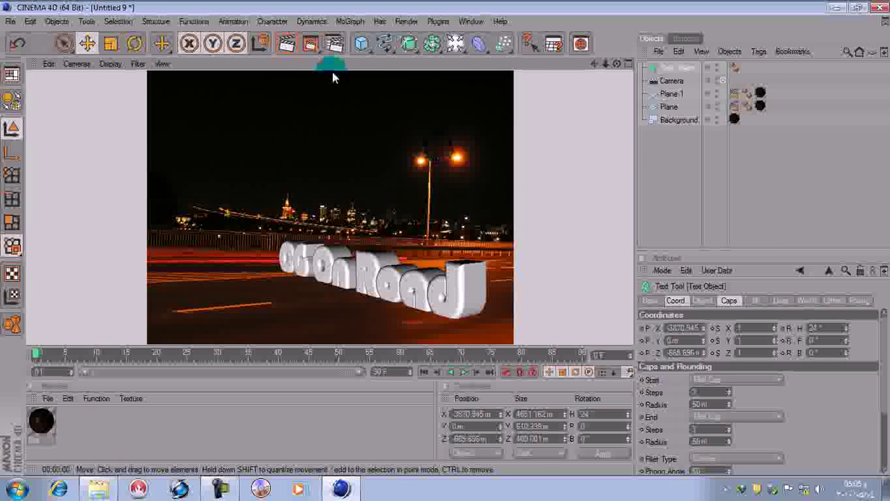
Add a Sky object to the scene, render the view, and leave the sky selected
left_click_drag(465, 53, 644, 82)
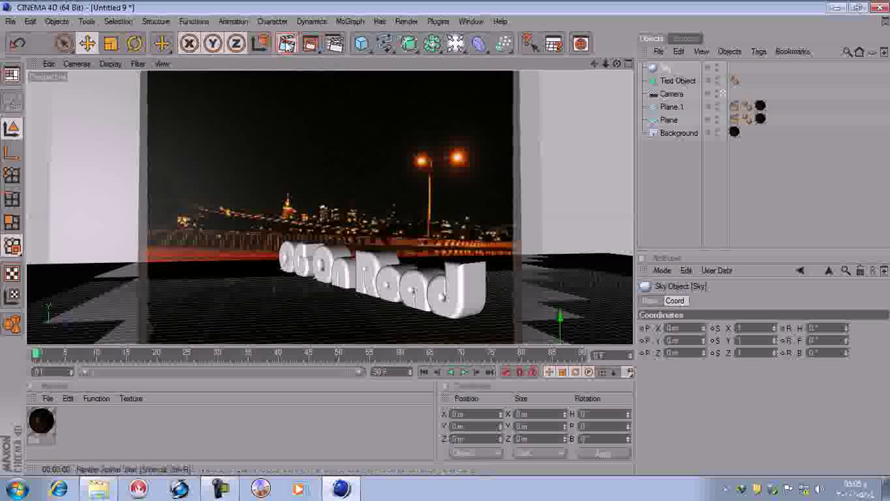
left_click(287, 44)
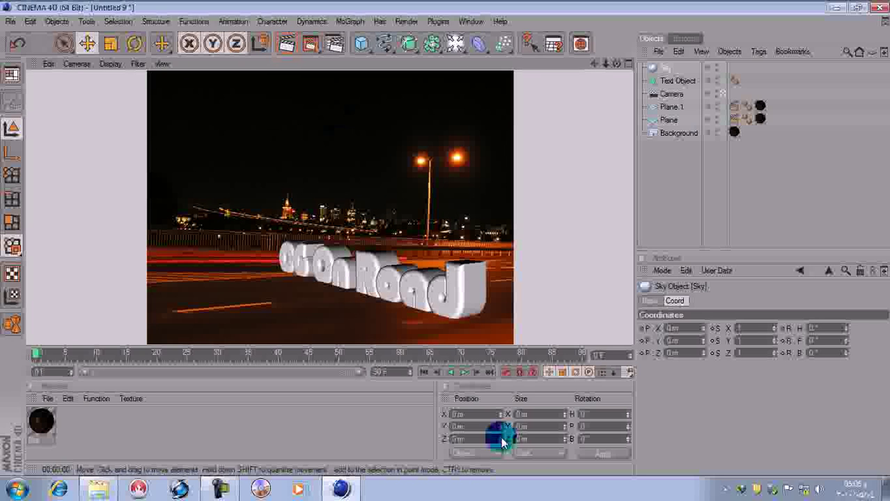
left_click(389, 276)
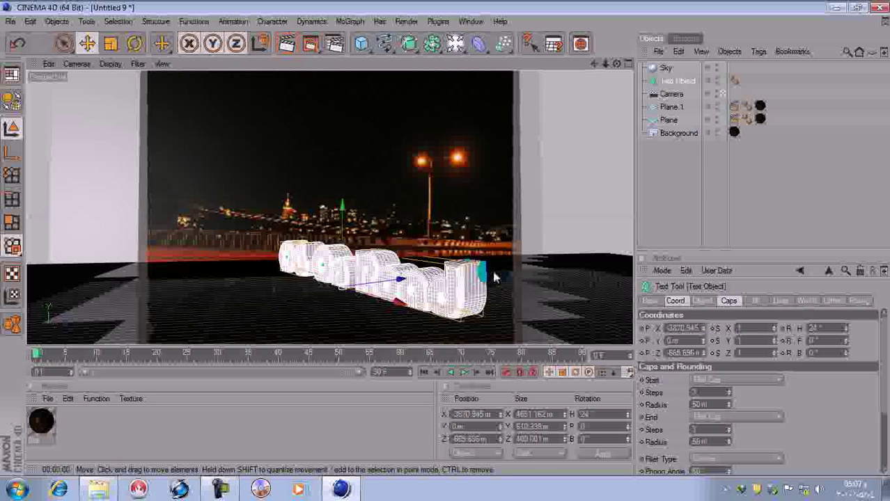
left_click(665, 67)
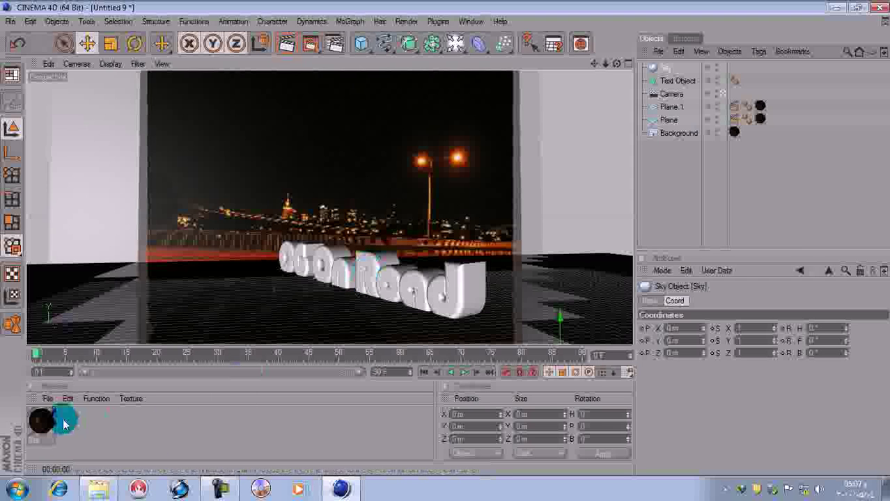
Create a new material and switch its active channel from Color to Luminance in the material editor
left_click(48, 399)
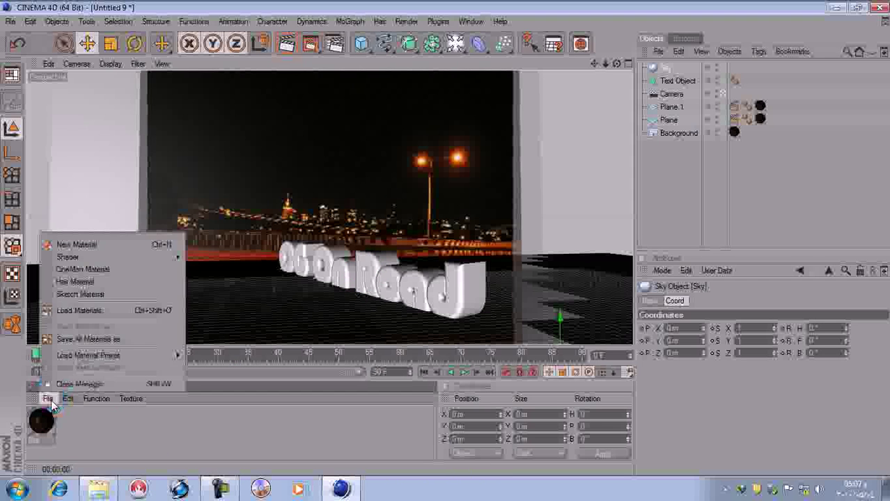
left_click(77, 245)
double_click(40, 422)
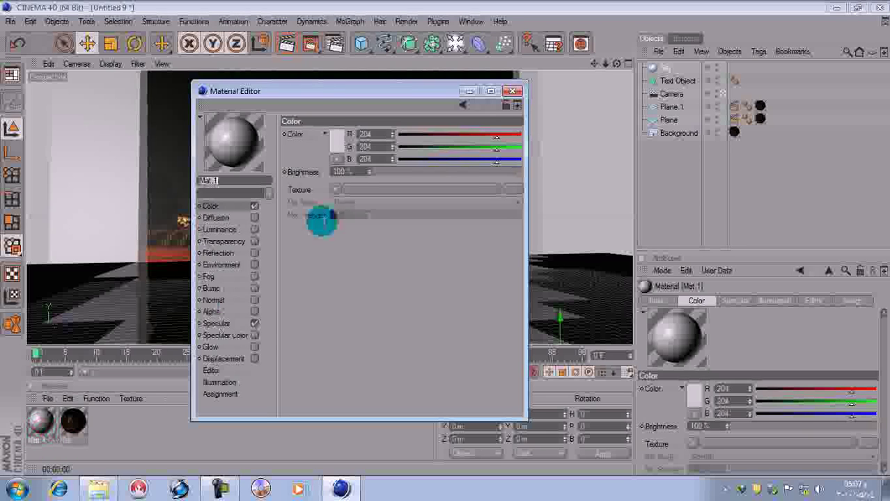
left_click_drag(338, 91, 666, 34)
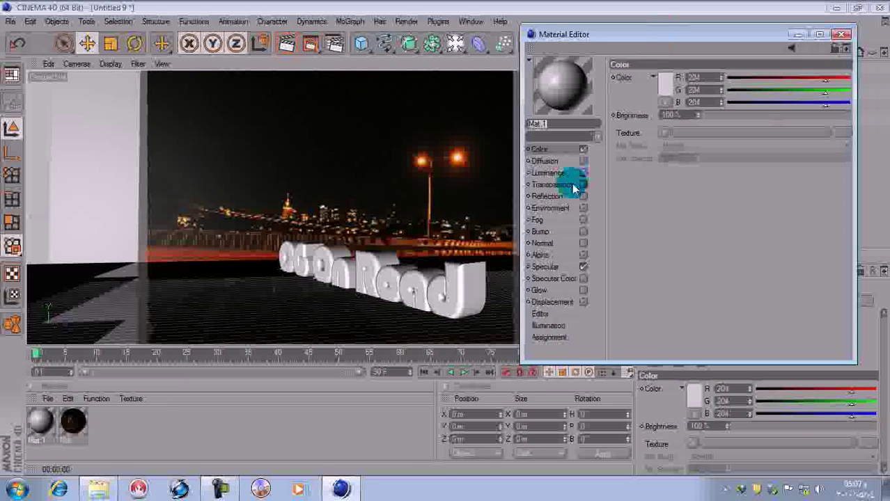
left_click(512, 215)
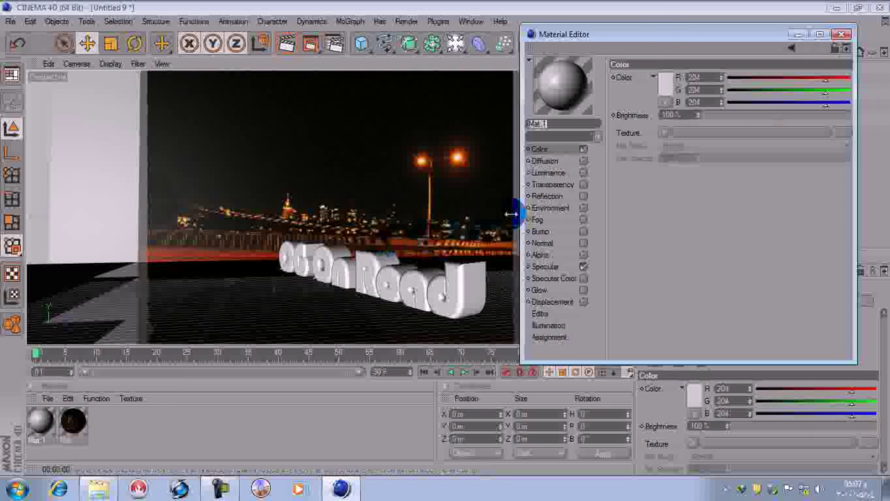
left_click(583, 150)
left_click(583, 173)
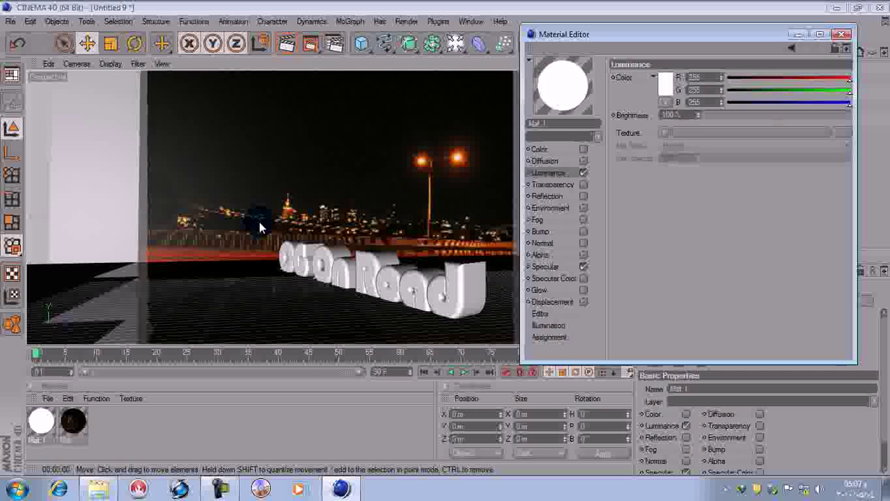
Load a Gradient shader as the luminance texture and set its type to 2D - V
left_click(685, 159)
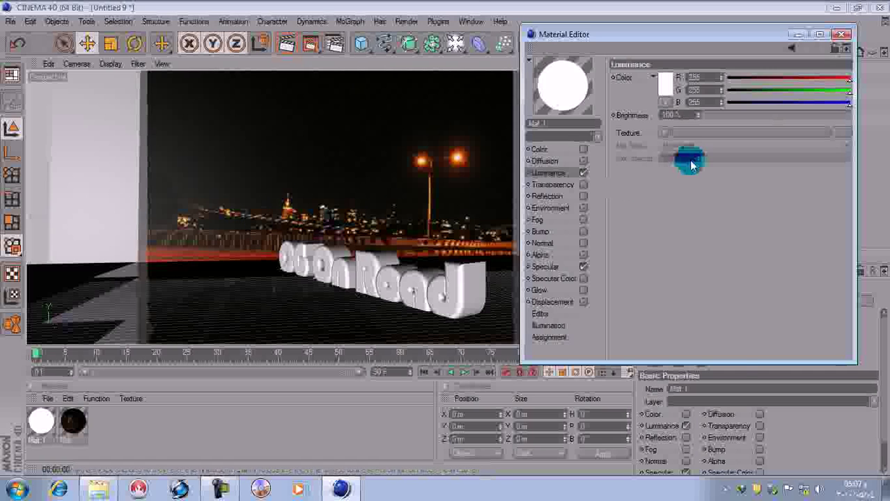
left_click_drag(665, 138, 687, 282)
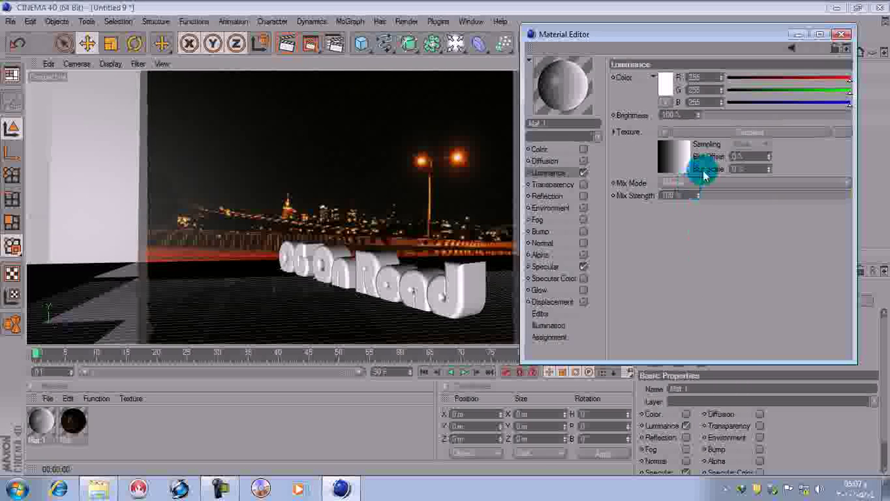
left_click(735, 138)
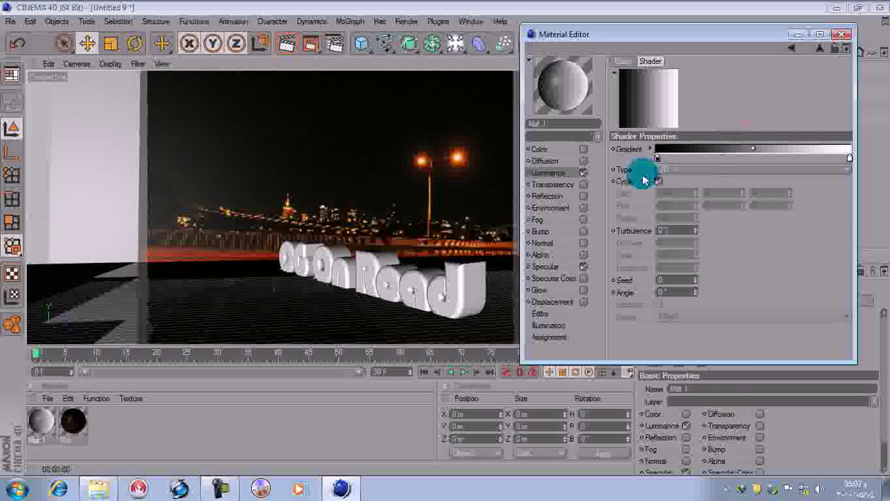
left_click(674, 172)
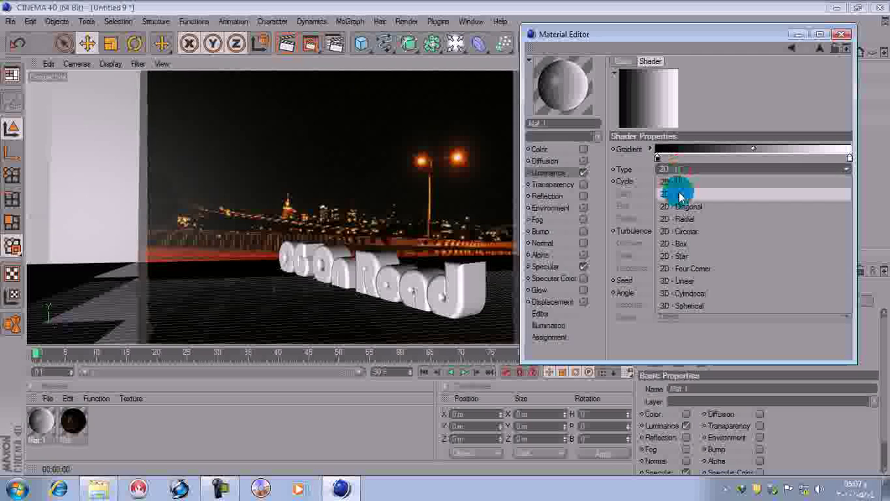
left_click(677, 186)
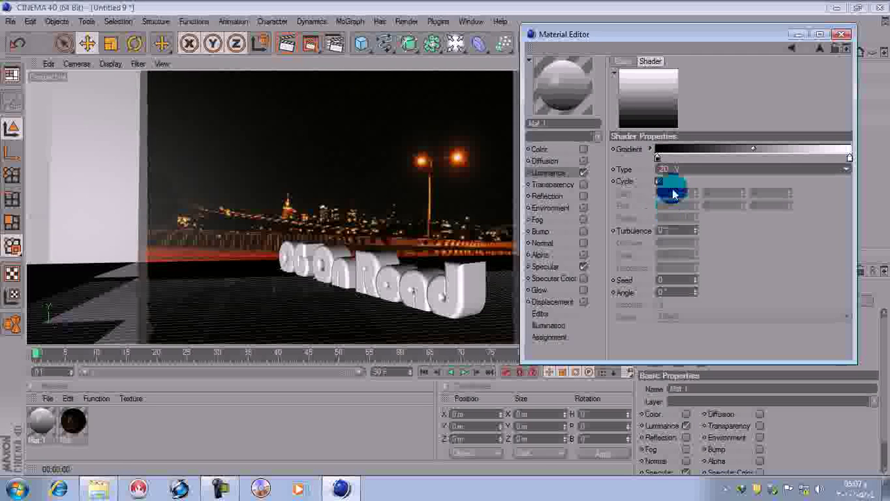
Set the gradient's black knot to an orange of about RGB 206, 112, 24 sampled from the street lamp in the photo
double_click(659, 161)
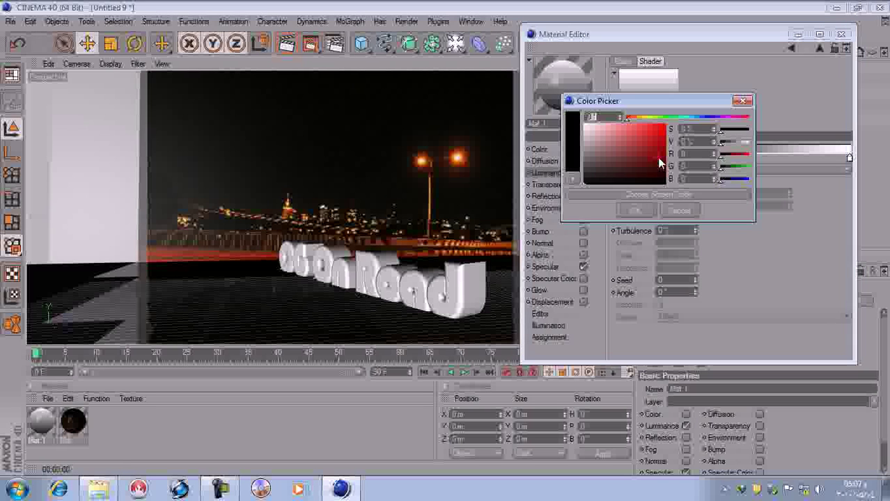
left_click(664, 197)
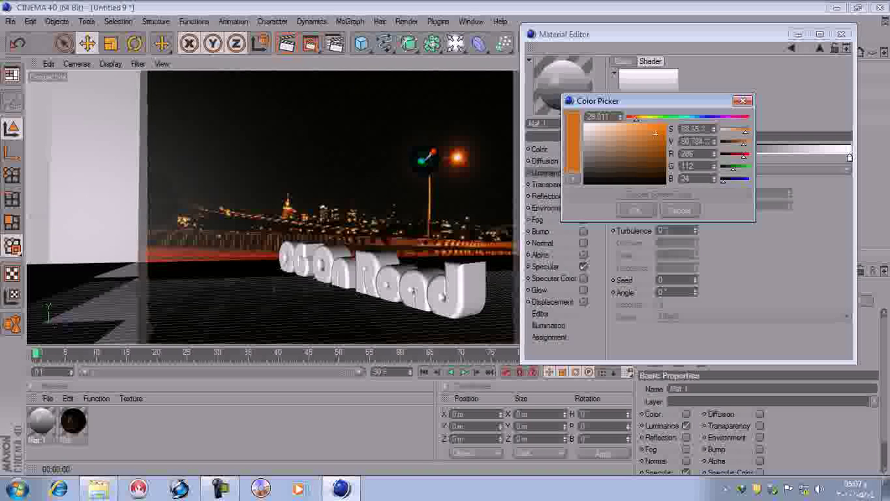
left_click_drag(424, 157, 425, 157)
left_click(633, 210)
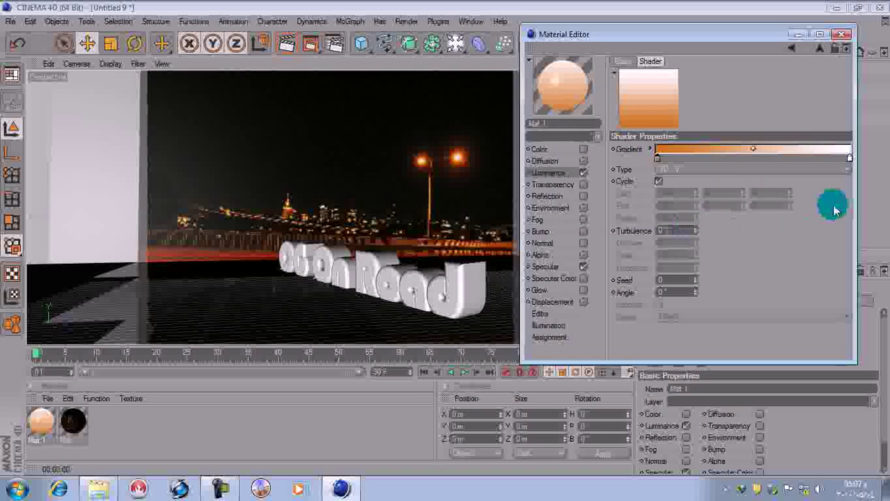
Set the gradient's white knot to a red of RGB 166, 52, 29 sampled from the street's light trails, and close the material editor
double_click(850, 157)
left_click_drag(767, 198, 204, 258)
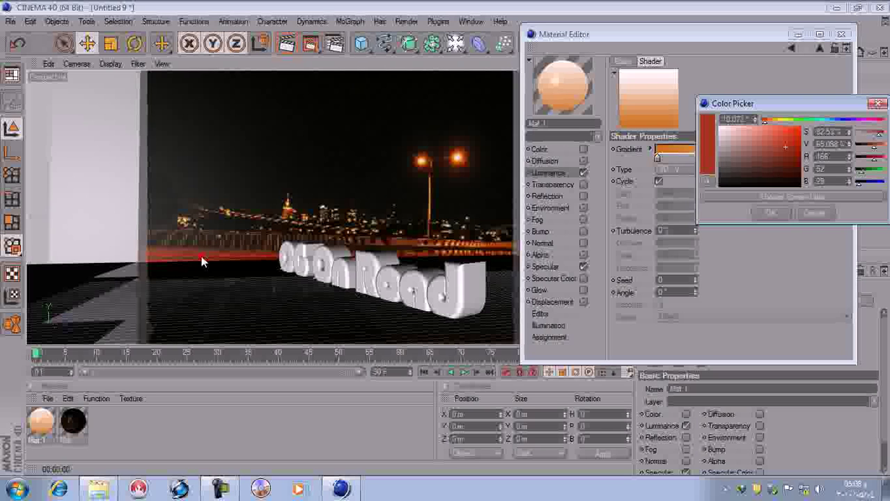
left_click(771, 213)
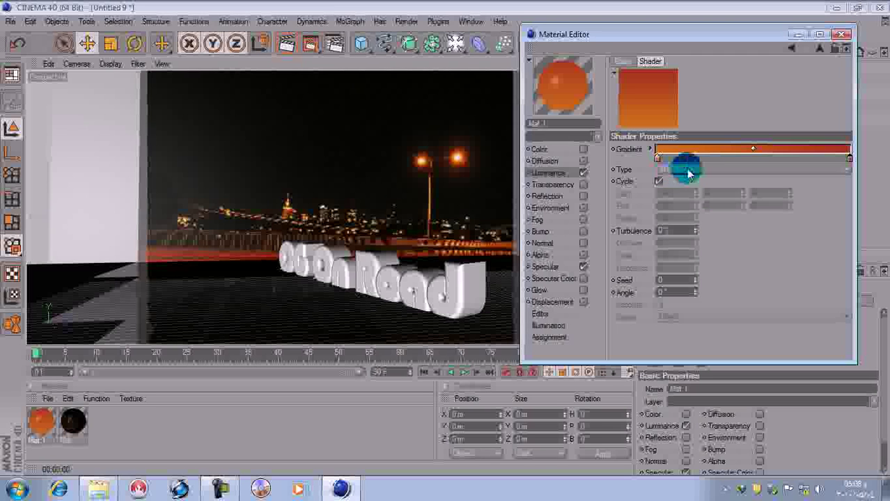
left_click_drag(709, 34, 624, 55)
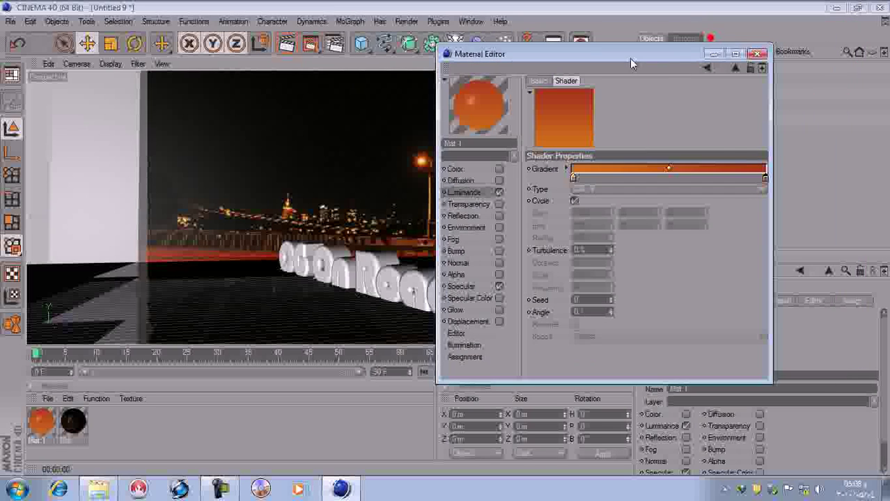
left_click(762, 56)
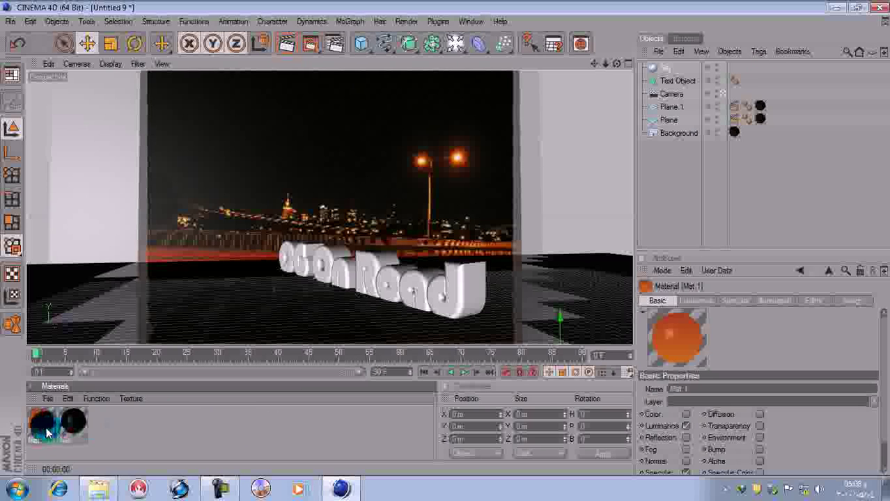
Apply the orange-red gradient material to the Sky object and test-render the perspective view
left_click_drag(676, 129, 662, 67)
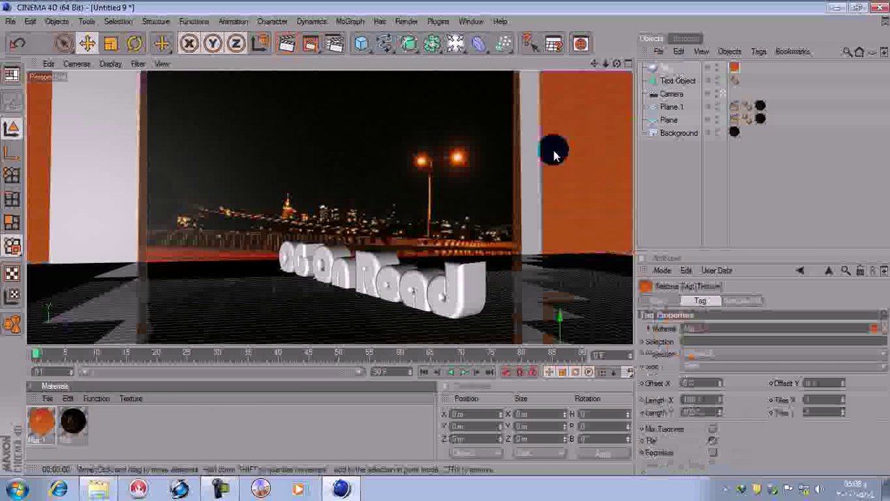
left_click(291, 45)
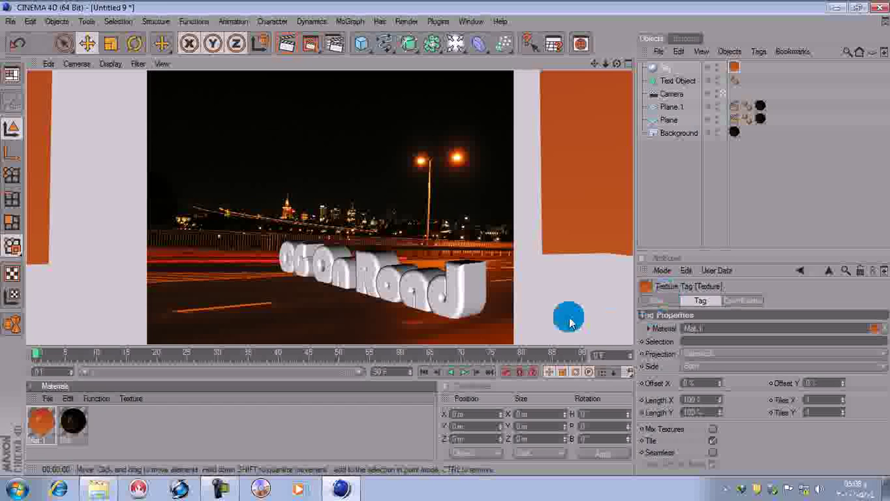
left_click(454, 307)
left_click(752, 167)
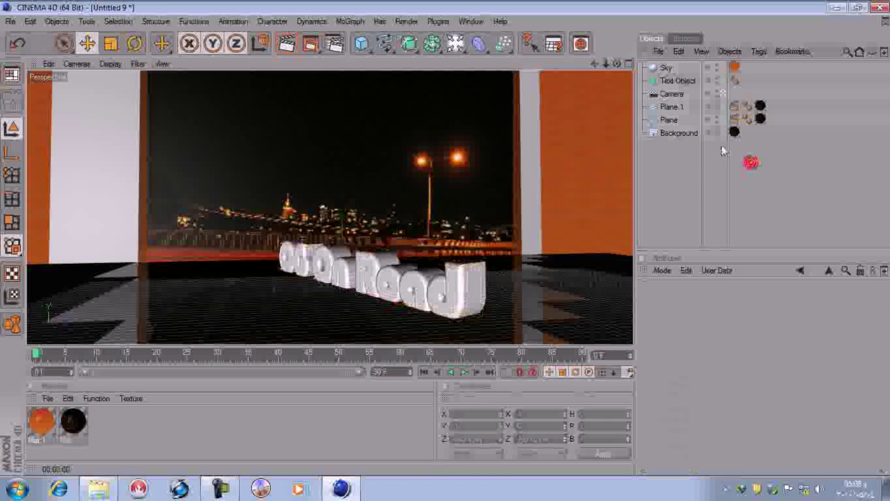
left_click(666, 67)
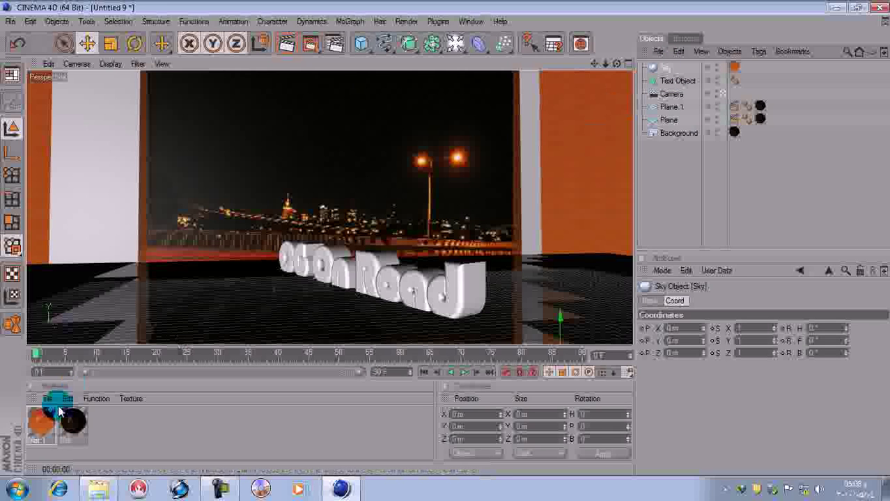
left_click(287, 44)
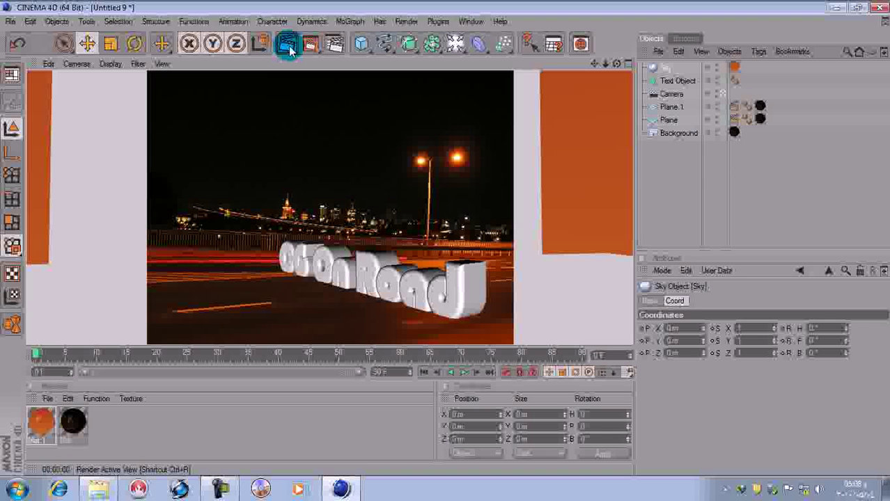
Inspect the sky material's luminance channel in the material editor and close the editor
left_click(473, 277)
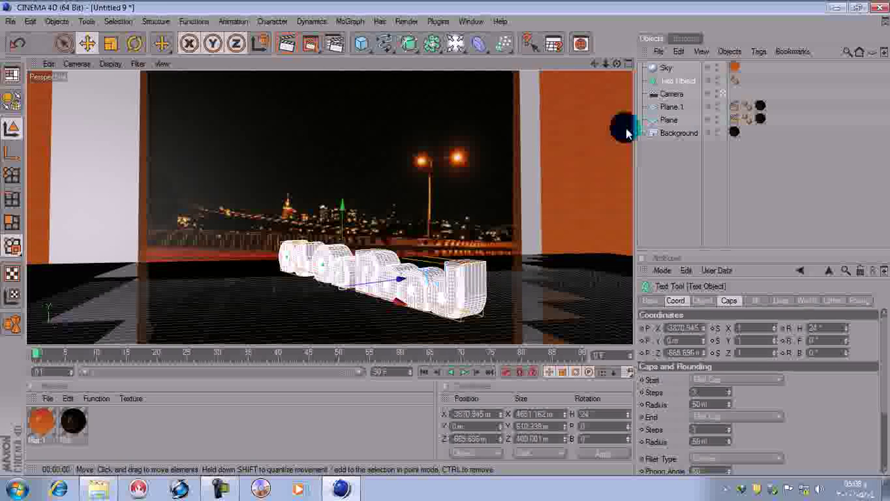
left_click(734, 67)
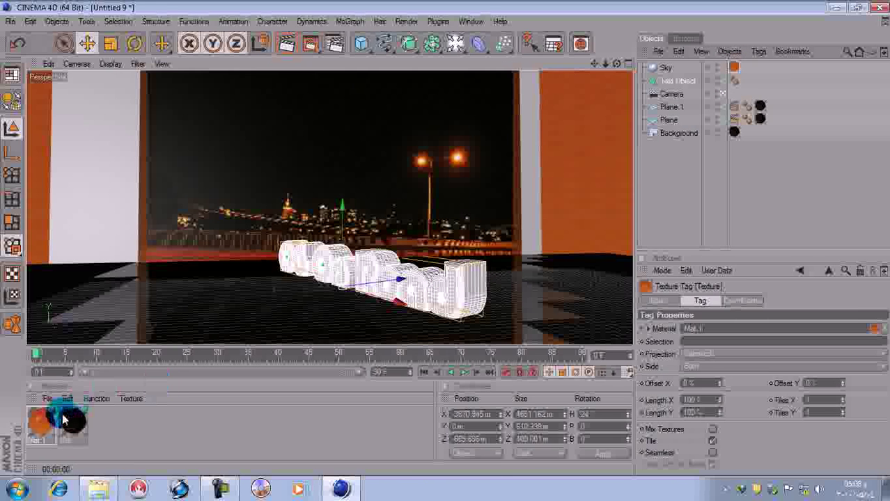
double_click(61, 421)
left_click_drag(384, 89, 539, 90)
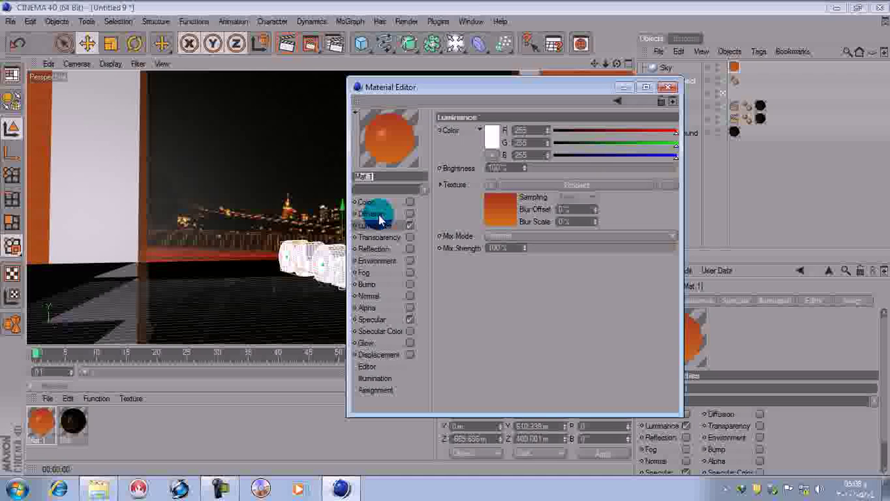
left_click_drag(423, 88, 382, 110)
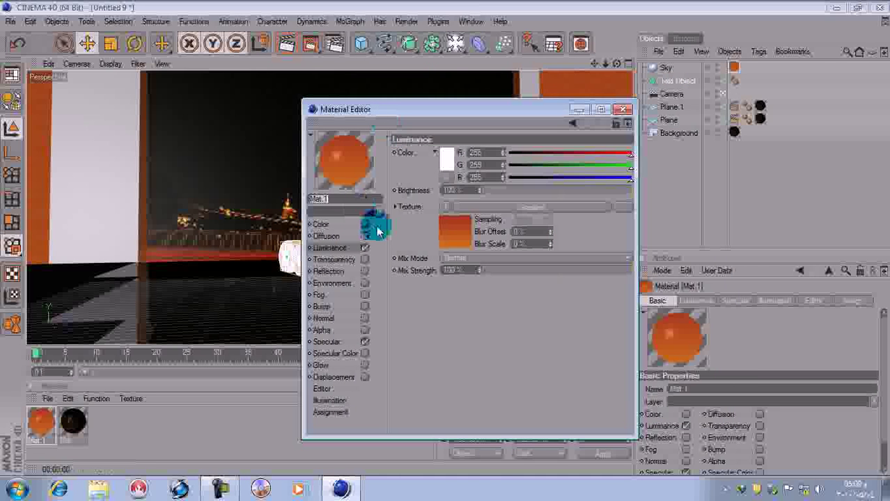
left_click(622, 110)
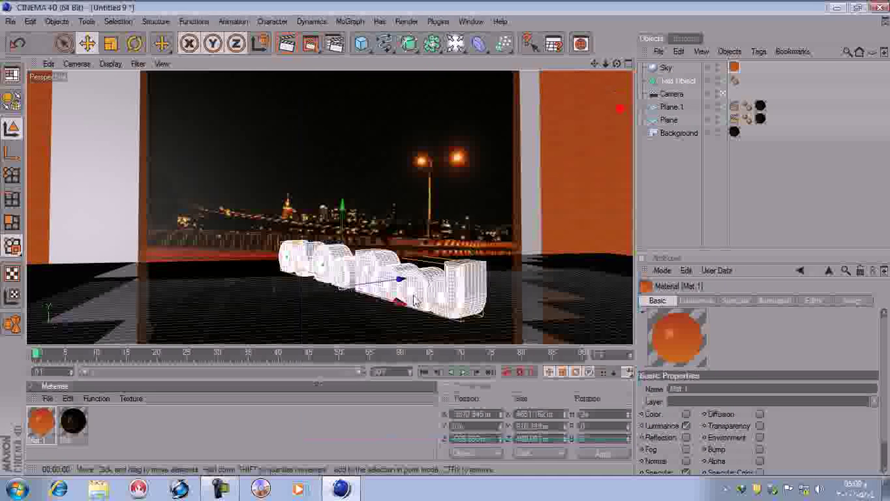
Add the Global Illumination effect to the render settings and display its general options
left_click(336, 45)
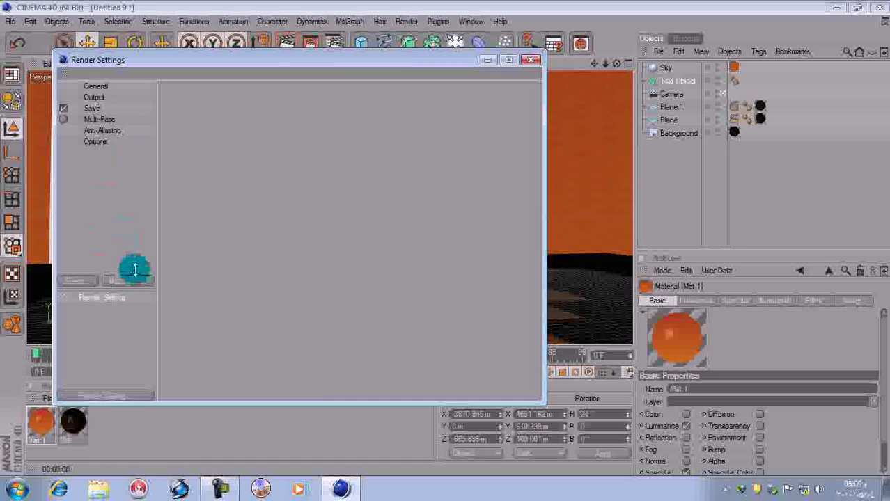
left_click(84, 285)
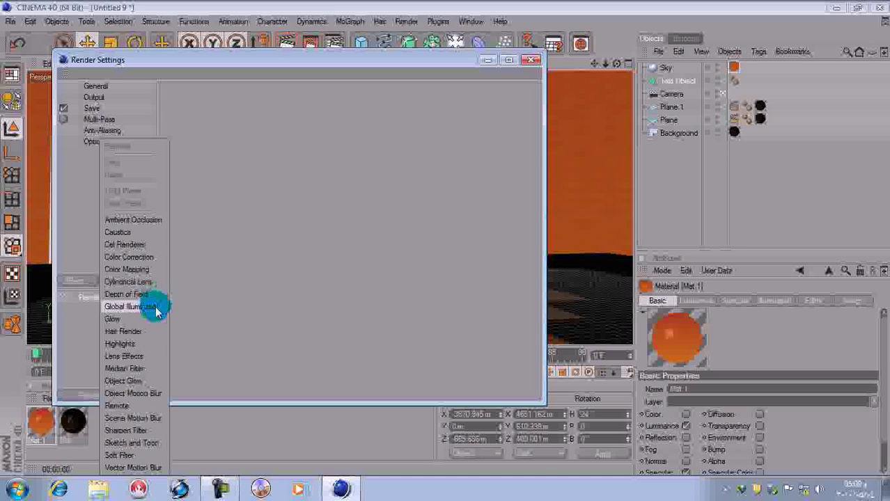
left_click(154, 312)
left_click(98, 86)
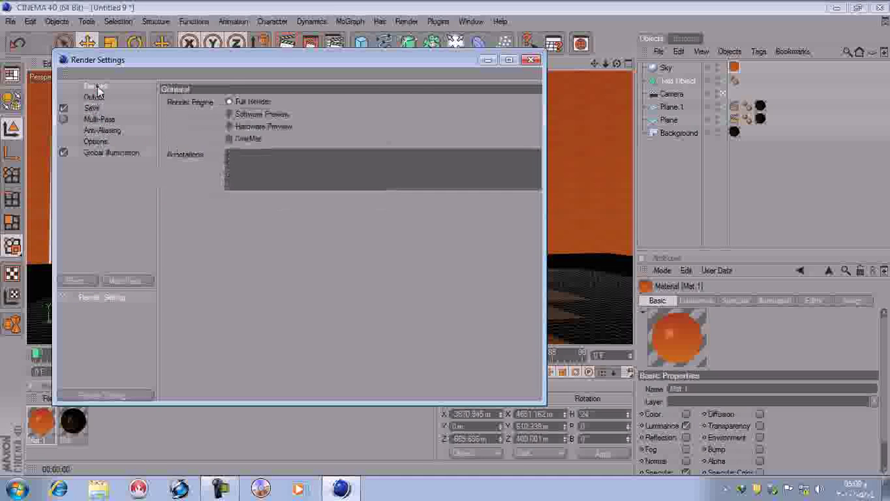
left_click(107, 154)
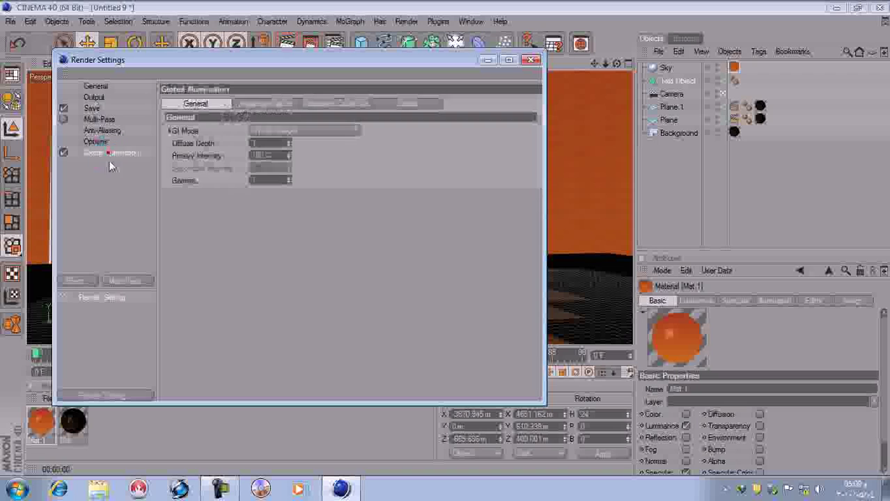
left_click(218, 181)
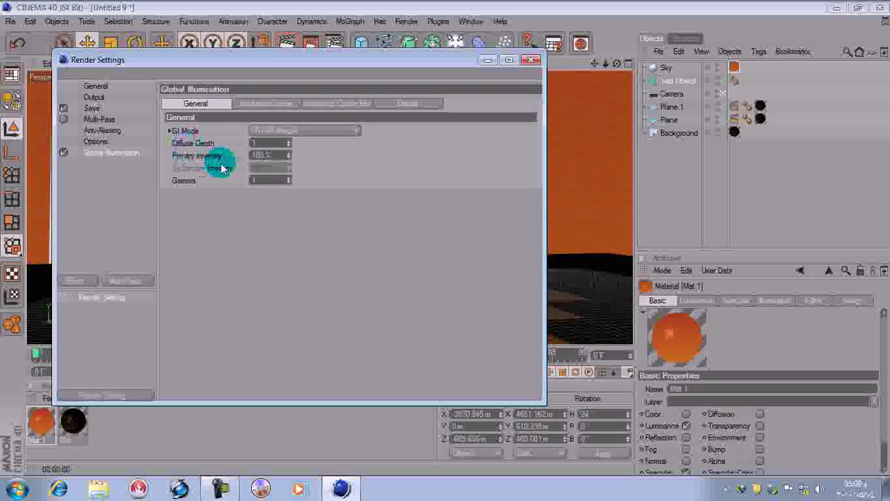
left_click(268, 156)
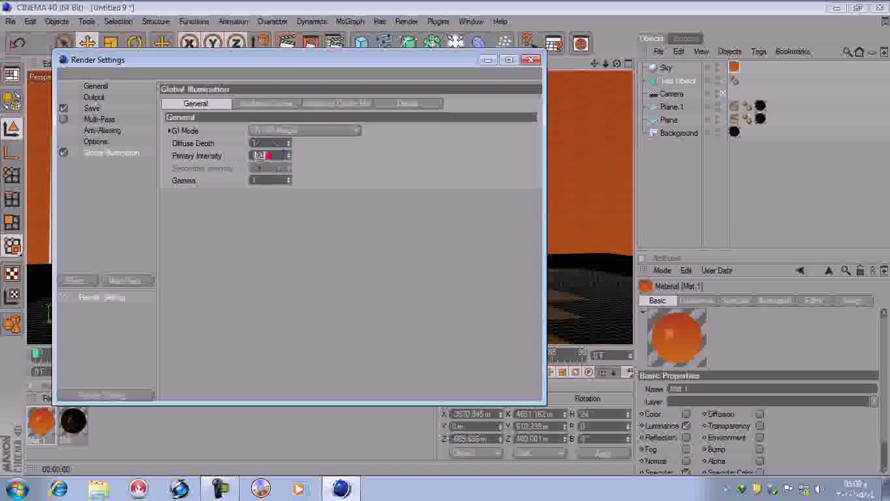
Set the irradiance cache's Stochastic Samples and Record Density to Low, and test-render the view
left_click(254, 103)
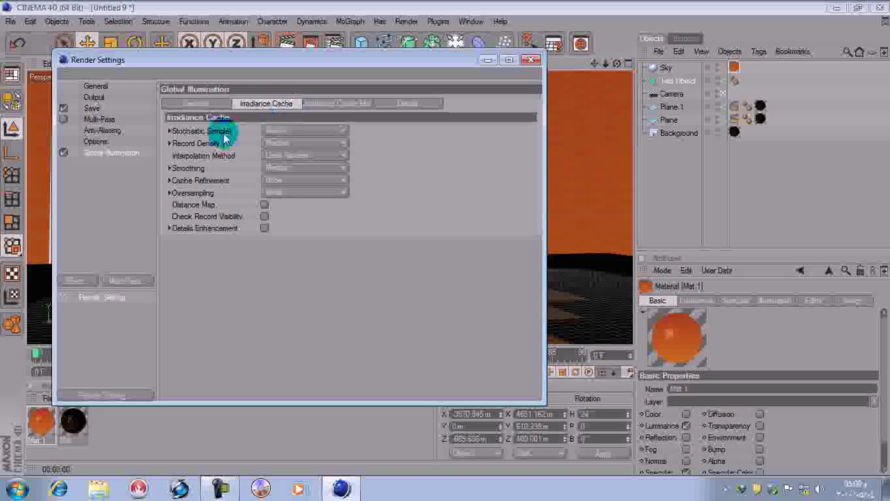
left_click(306, 130)
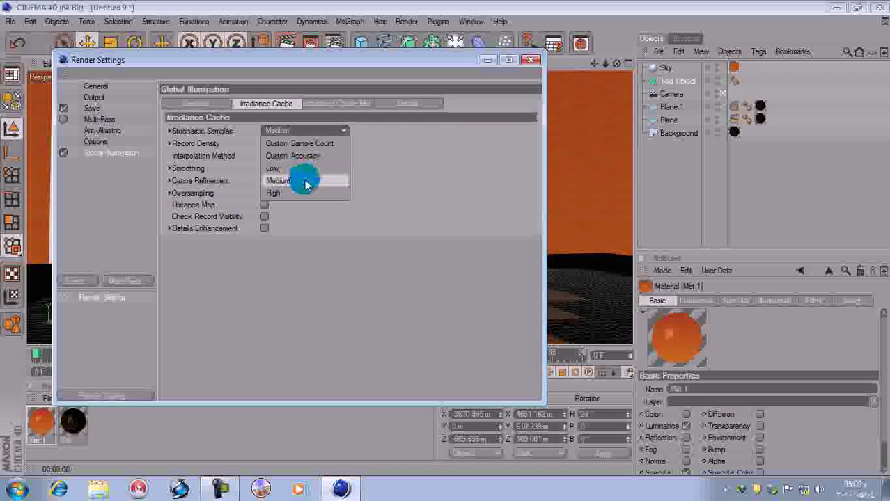
left_click(305, 181)
left_click(303, 132)
left_click(290, 170)
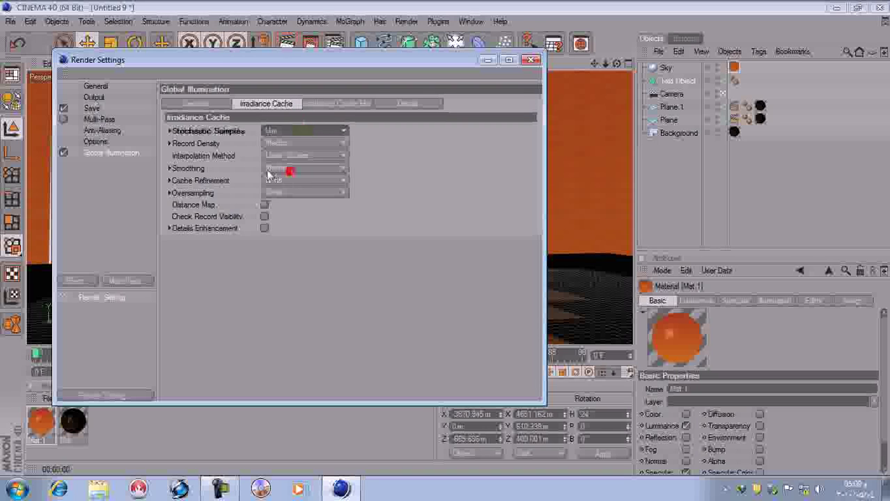
left_click(312, 143)
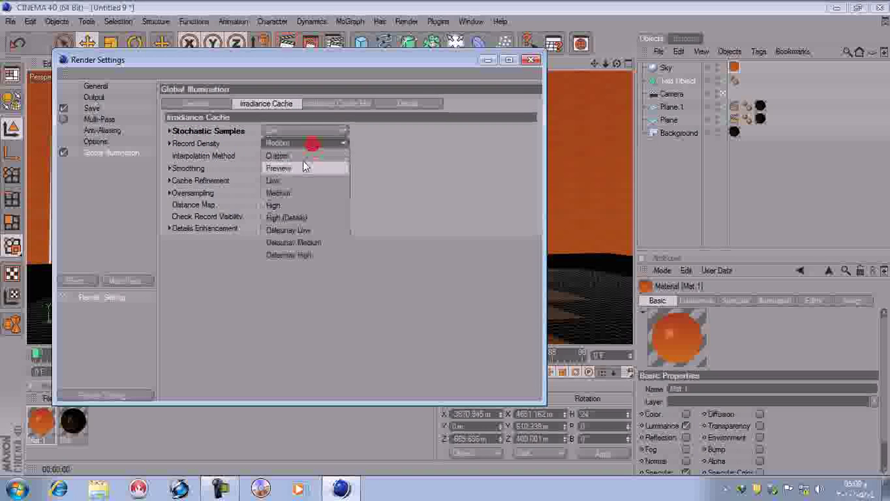
left_click(304, 180)
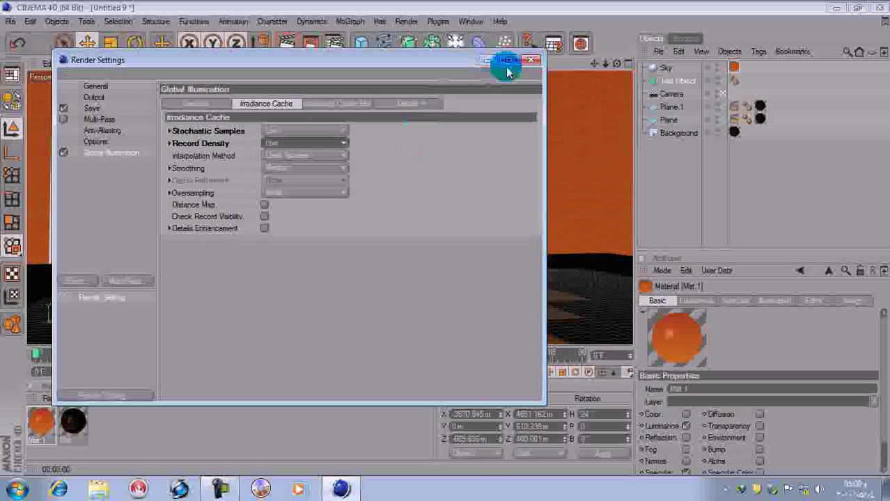
left_click(531, 60)
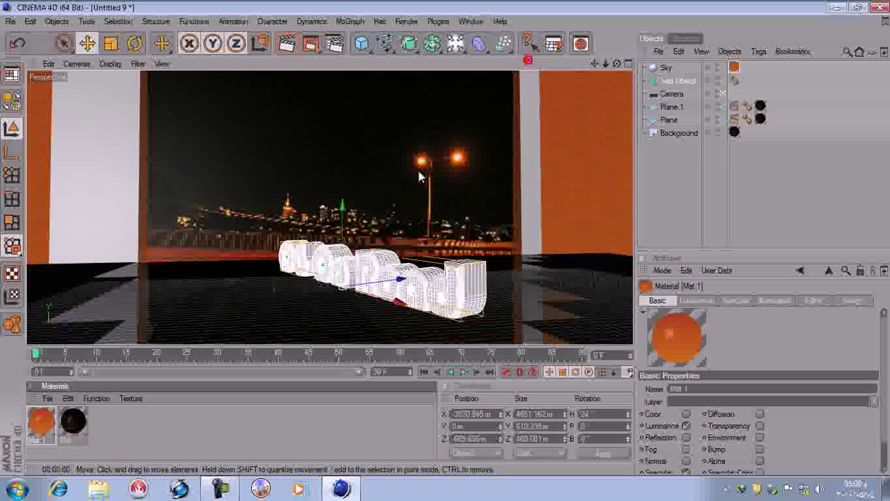
left_click(288, 43)
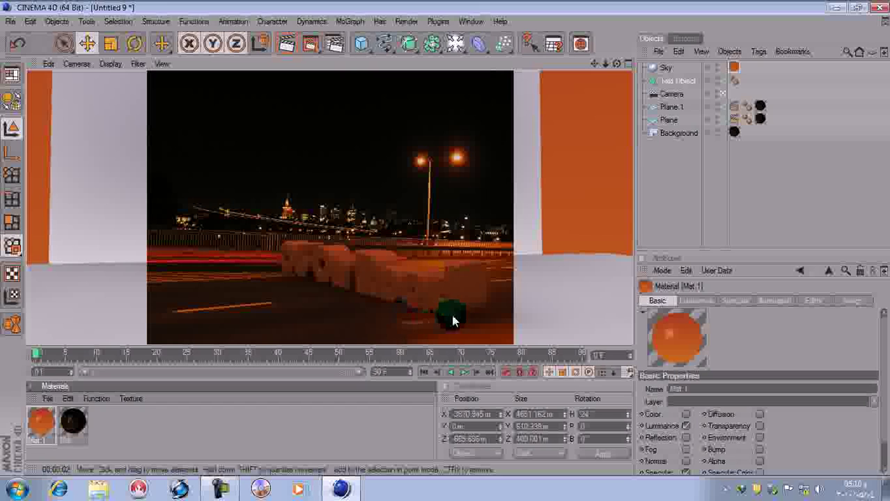
Change the luminance gradient's orange knot to a pale yellow of RGB 226, 215, 134 sampled from the street lamp, and test-render the view
double_click(42, 422)
left_click_drag(381, 96, 686, 89)
left_click(697, 181)
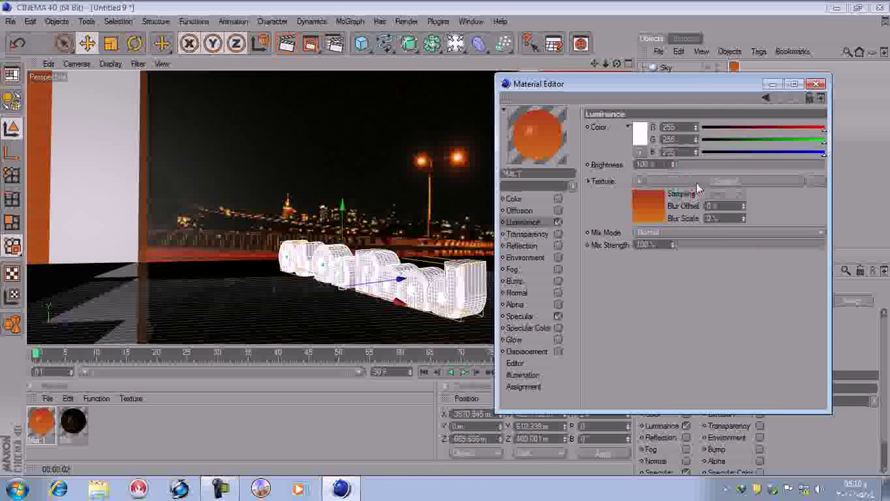
double_click(633, 210)
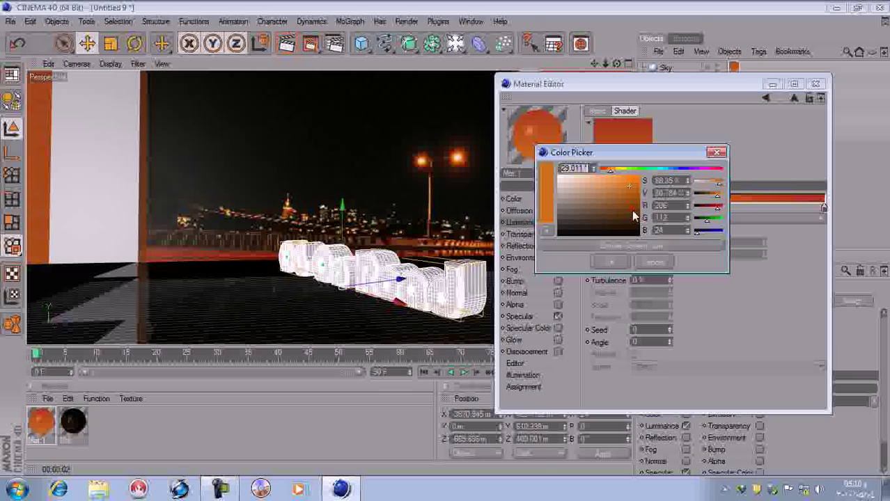
left_click(624, 247)
left_click(455, 159)
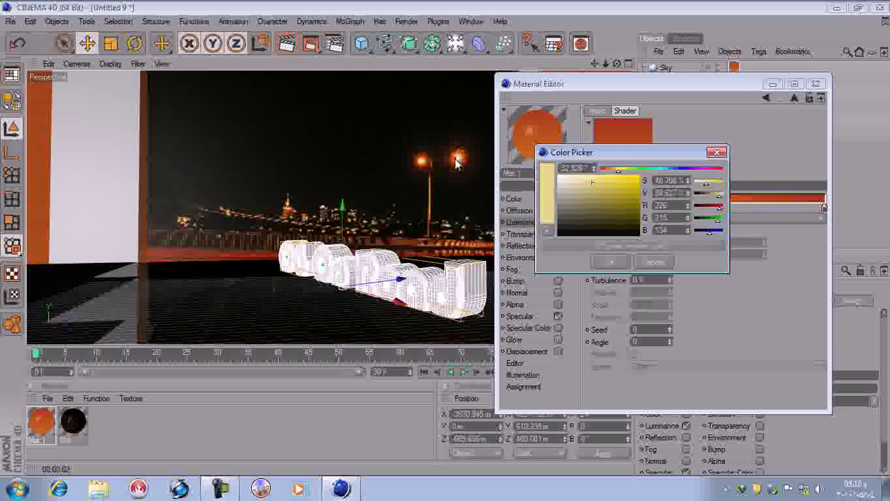
left_click(597, 266)
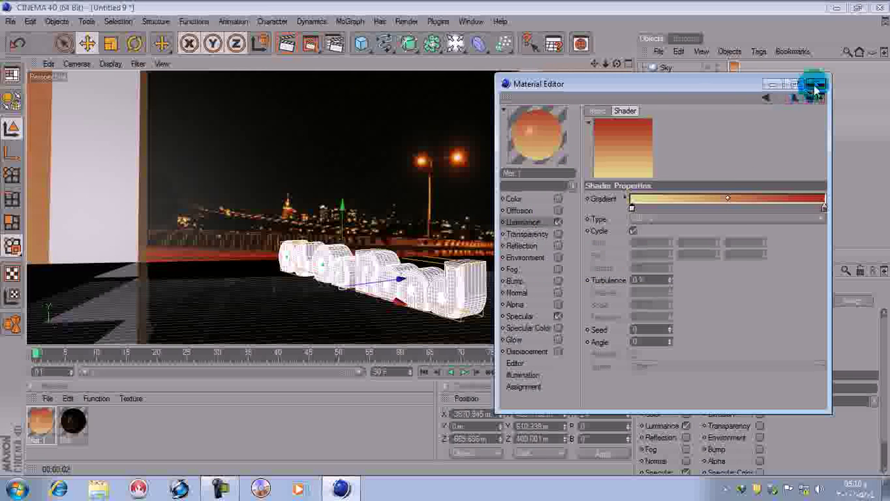
left_click(815, 84)
left_click(287, 43)
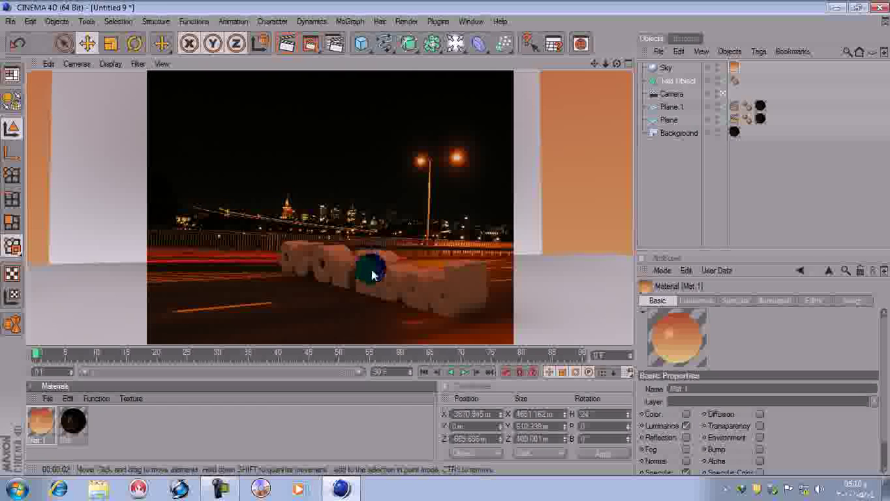
Enable Reflection on the sky material and paste the luminance channel's gradient texture into it
double_click(31, 419)
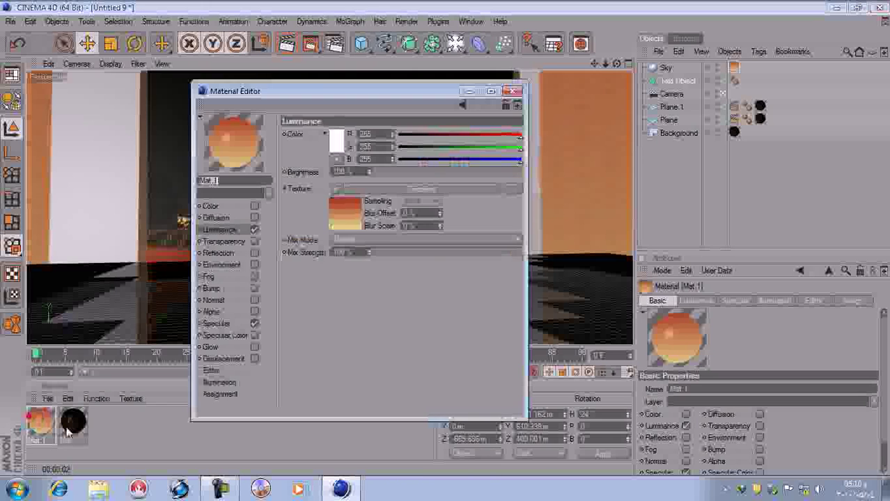
right_click(311, 187)
left_click(334, 229)
left_click(222, 206)
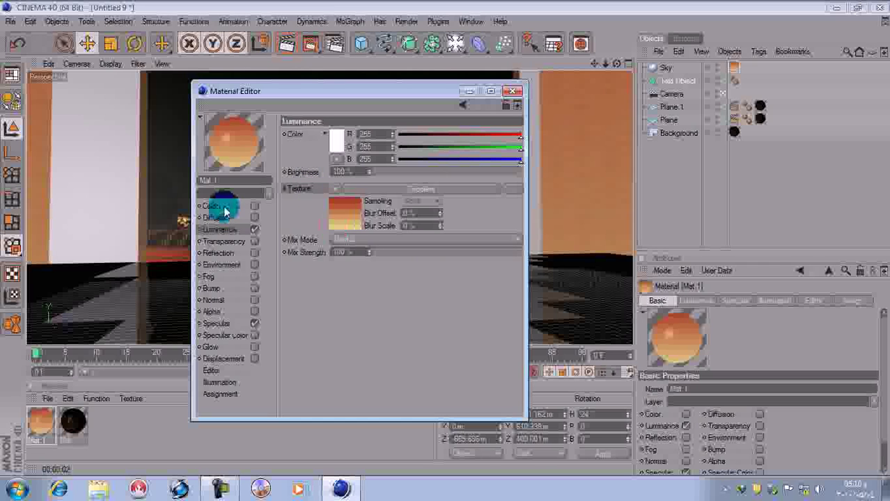
left_click(225, 253)
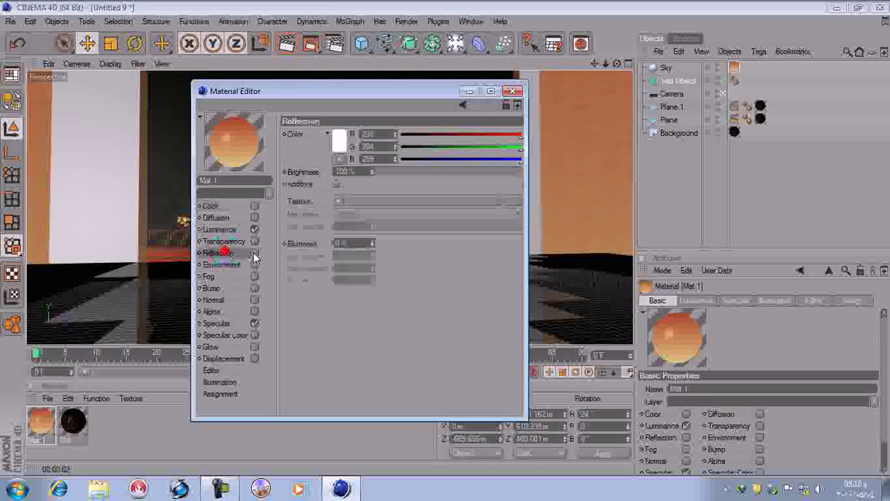
left_click(254, 252)
right_click(309, 202)
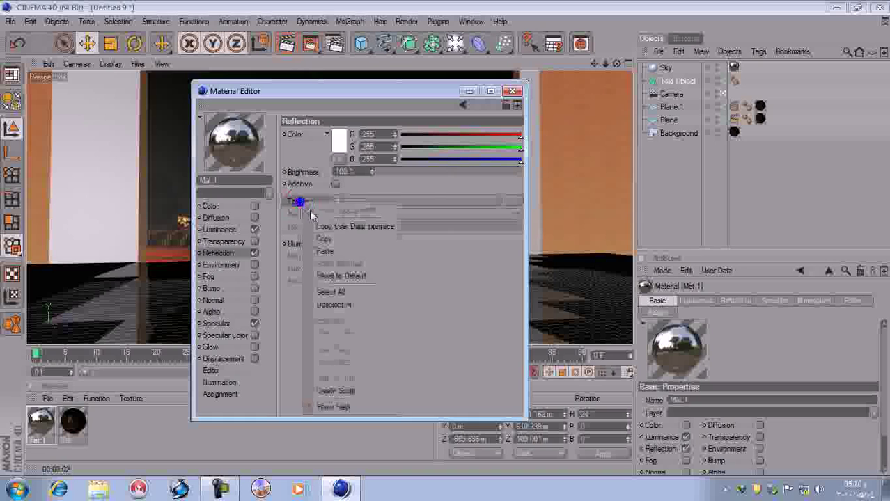
left_click(335, 243)
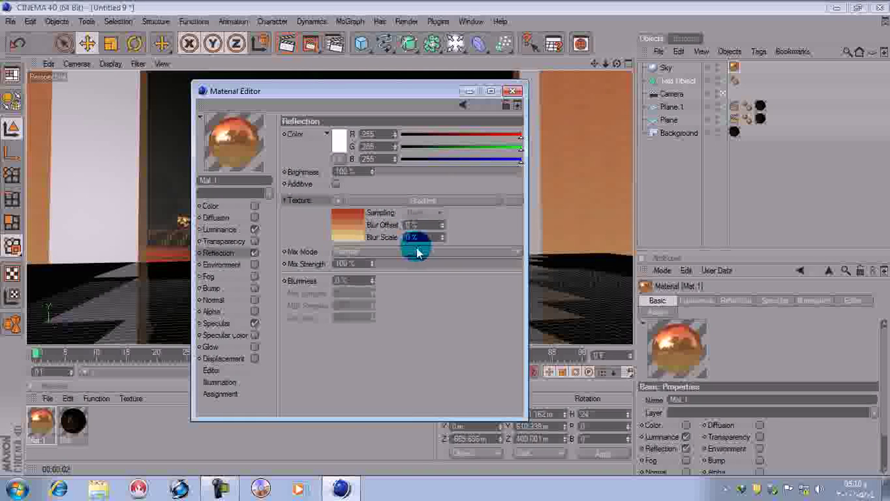
Check the luminance channel's brightness and mix strength, and test-render the view with the reflective sky material
left_click(230, 231)
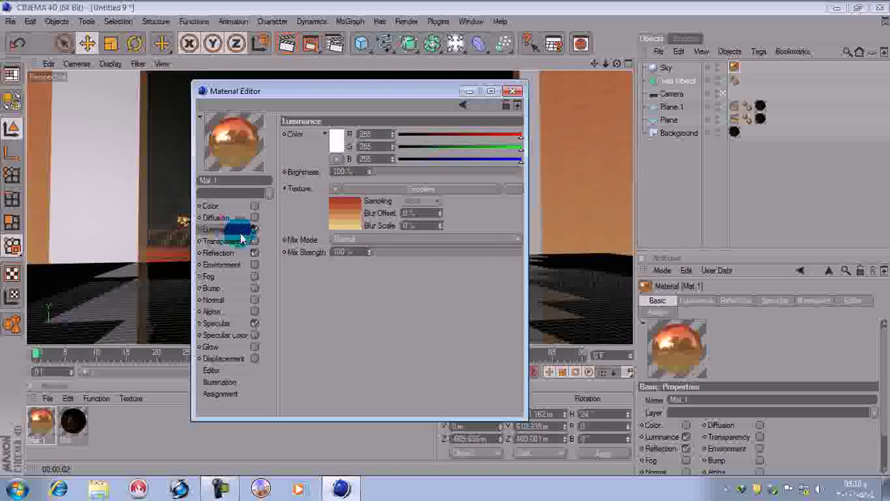
left_click_drag(515, 254, 433, 250)
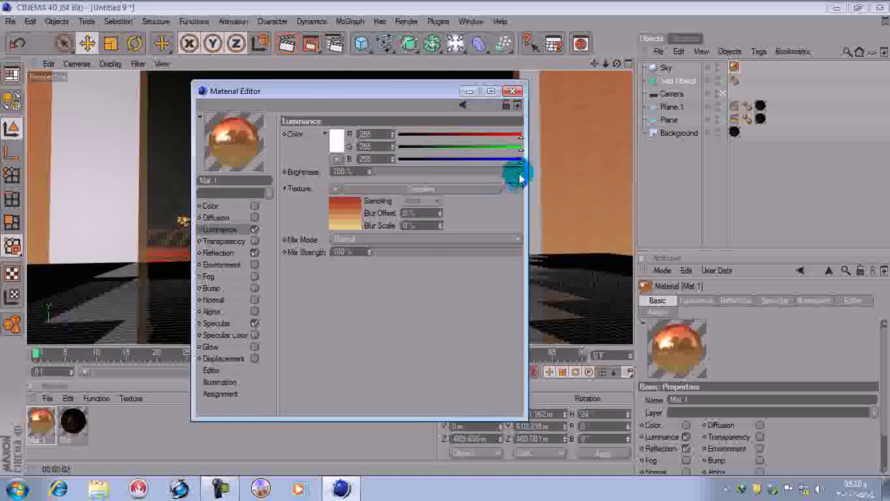
left_click_drag(500, 177, 528, 175)
left_click(513, 92)
left_click(285, 43)
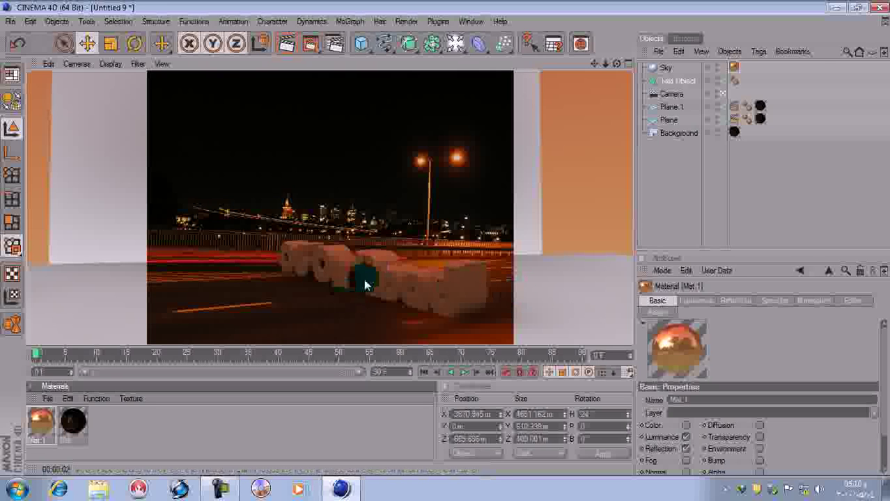
Paste the copied gradient into the sky material's Color texture and enable the Color channel
double_click(44, 422)
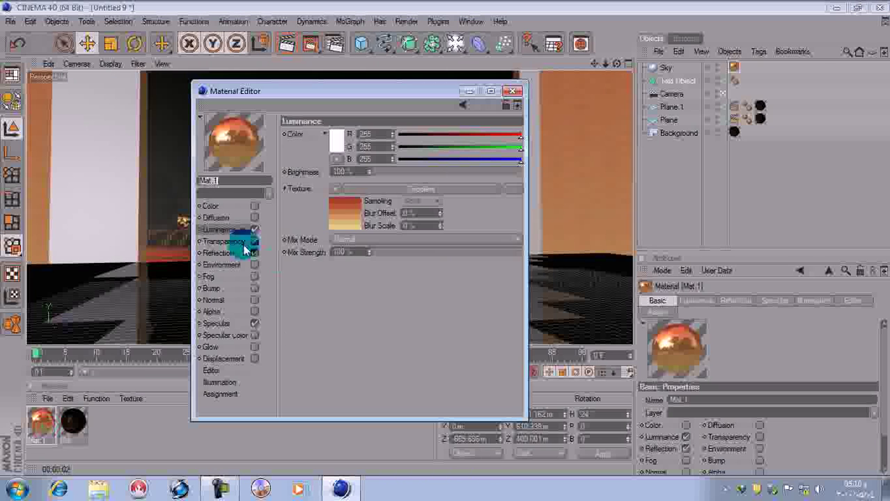
left_click(211, 206)
right_click(305, 190)
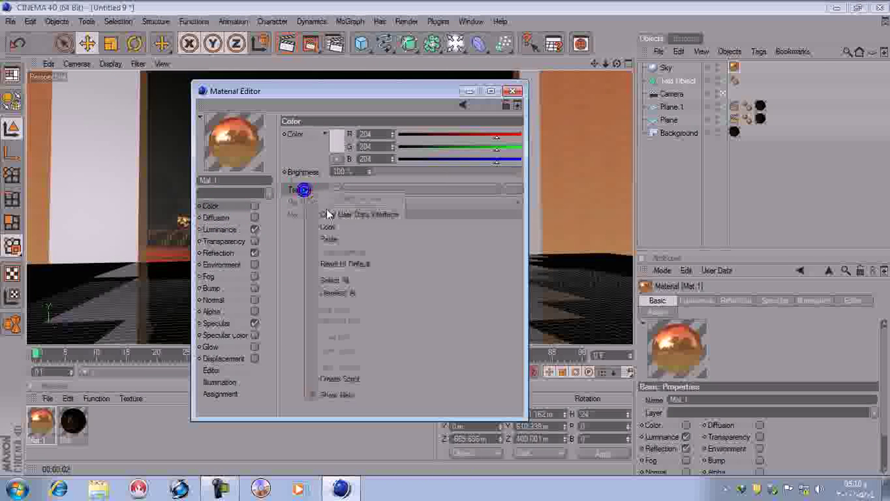
left_click(328, 240)
left_click(254, 206)
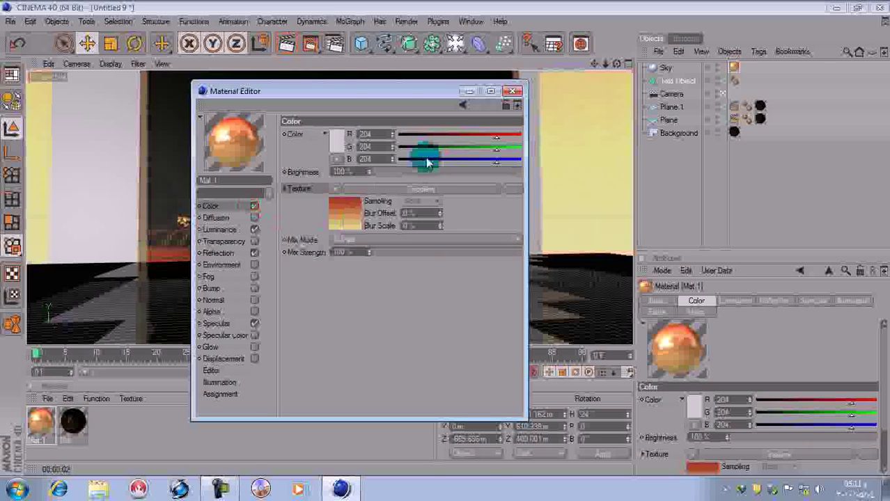
Turn off the Color and Reflection channels of the sky material Mat.1, keeping Luminance and Specular on
left_click(311, 43)
left_click(298, 97)
left_click_drag(298, 97, 613, 85)
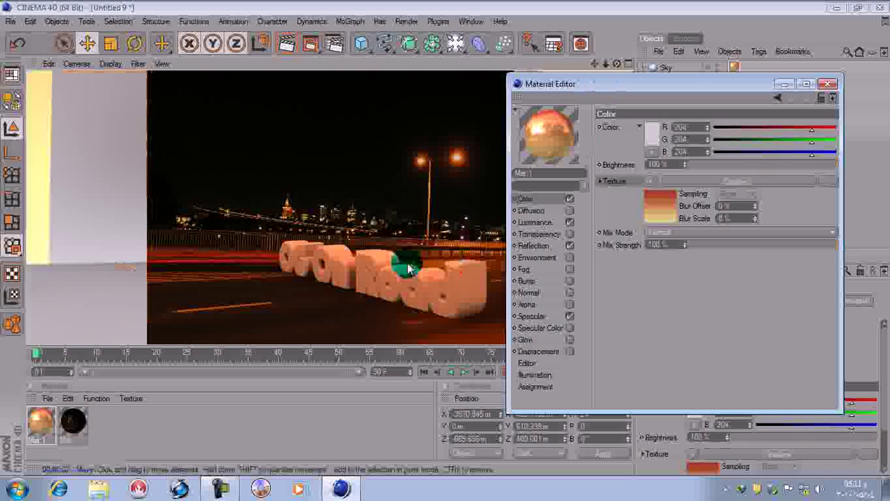
left_click(568, 200)
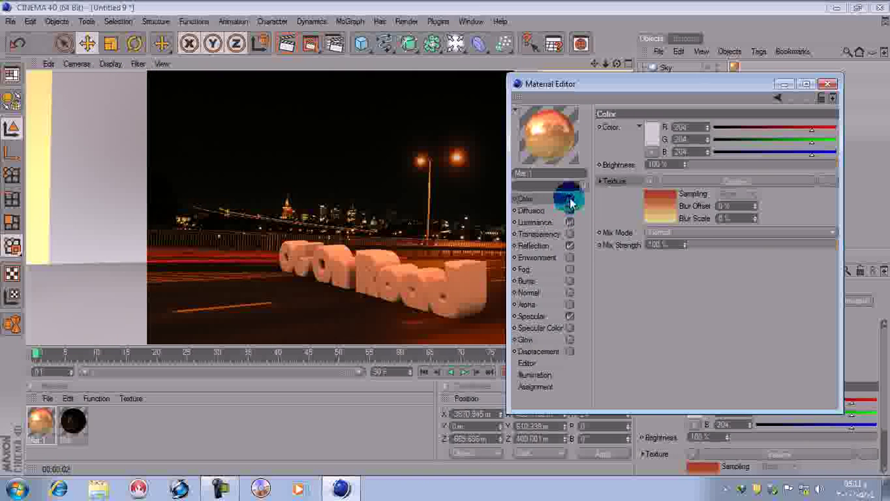
left_click(570, 200)
left_click(569, 223)
left_click(569, 248)
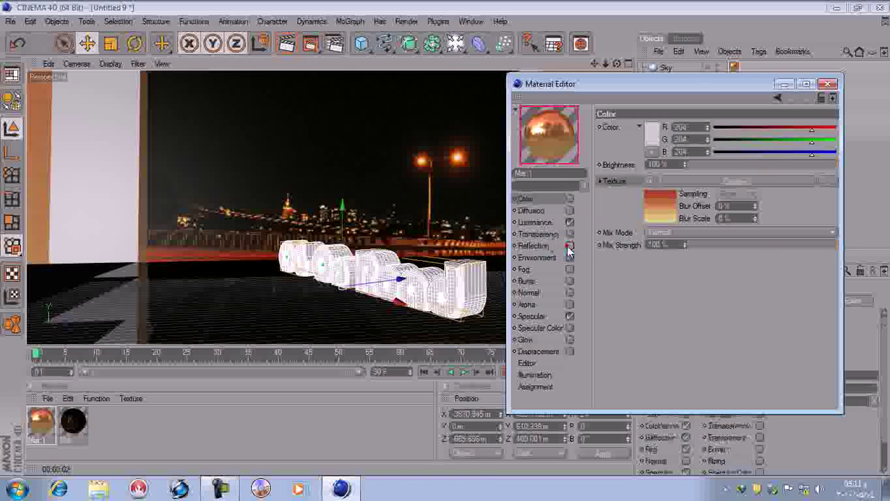
left_click(639, 101)
left_click_drag(636, 94, 525, 89)
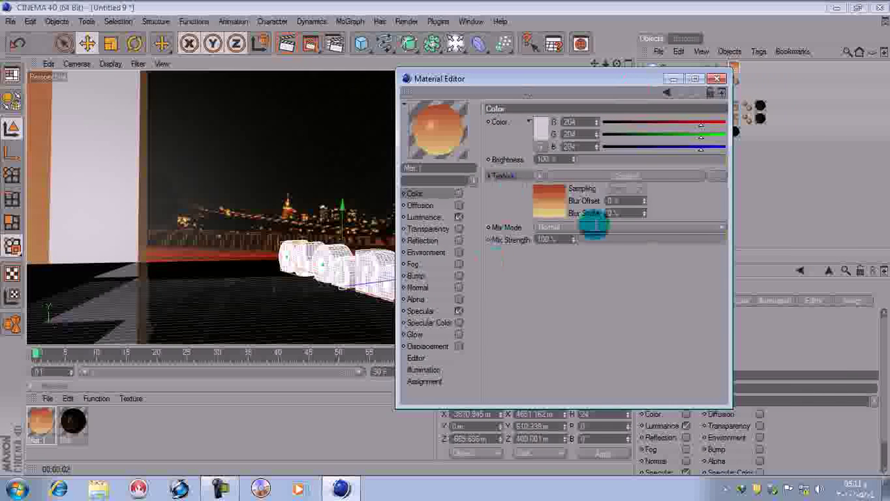
left_click(513, 222)
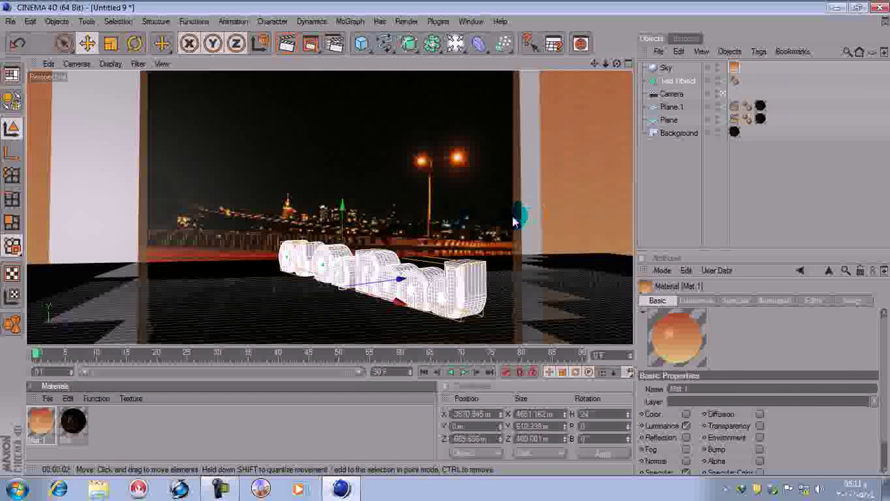
Render the view to check how the changed sky material lights the text
left_click(288, 44)
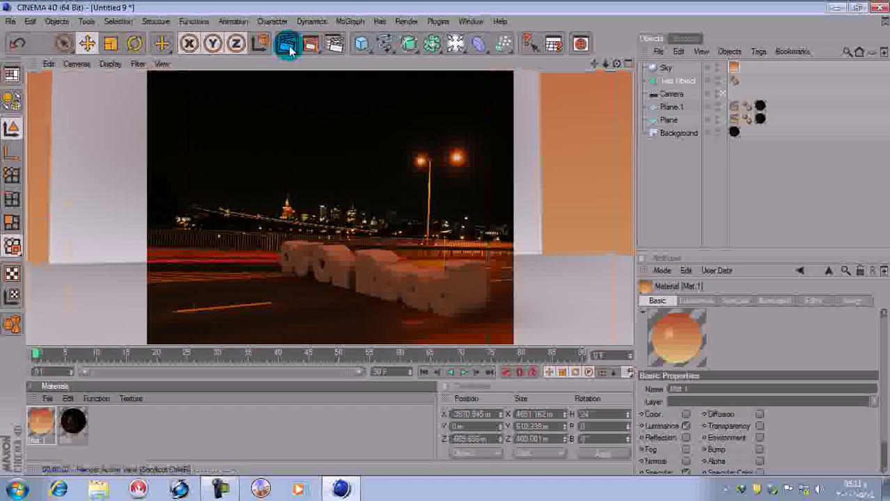
left_click(509, 286)
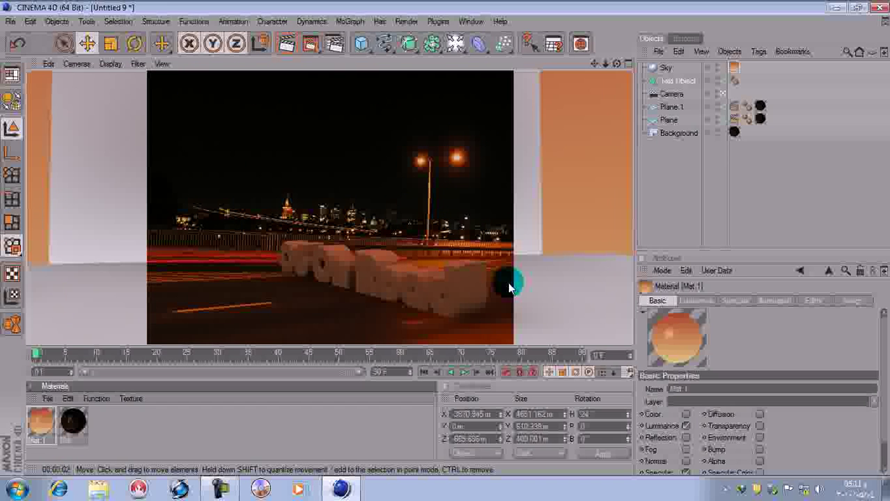
left_click(525, 316)
Raise the text object to about 109 m on the Y axis and render the view to check it
left_click(387, 264)
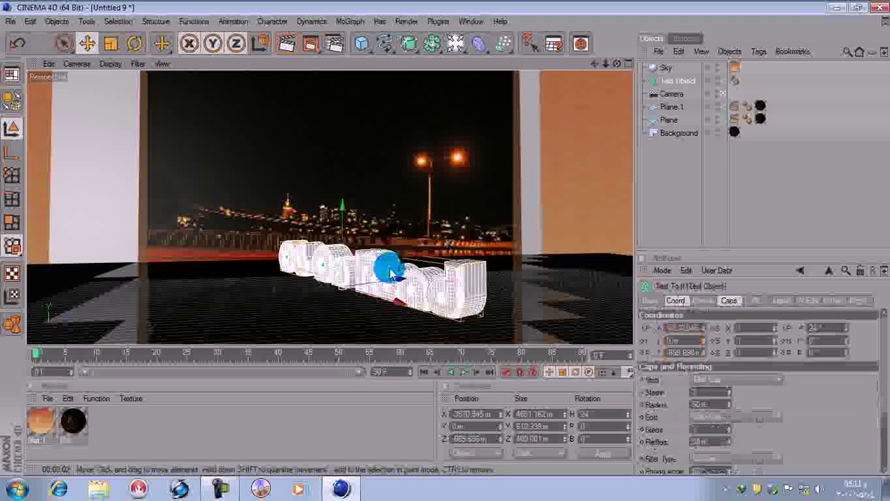
left_click_drag(342, 234, 342, 227)
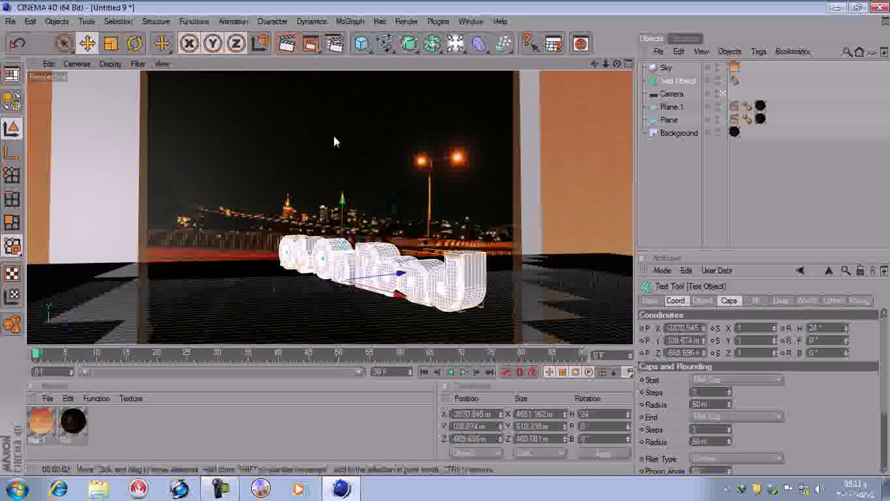
key("ctrl+r")
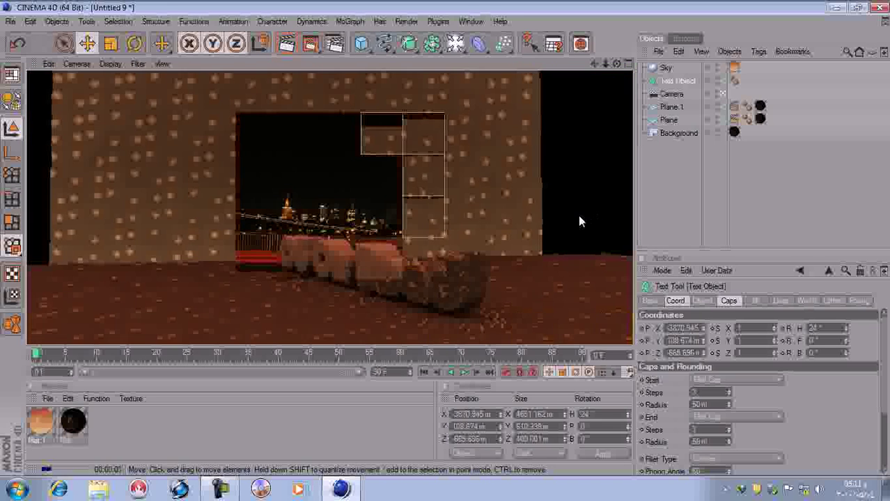
left_click(443, 305)
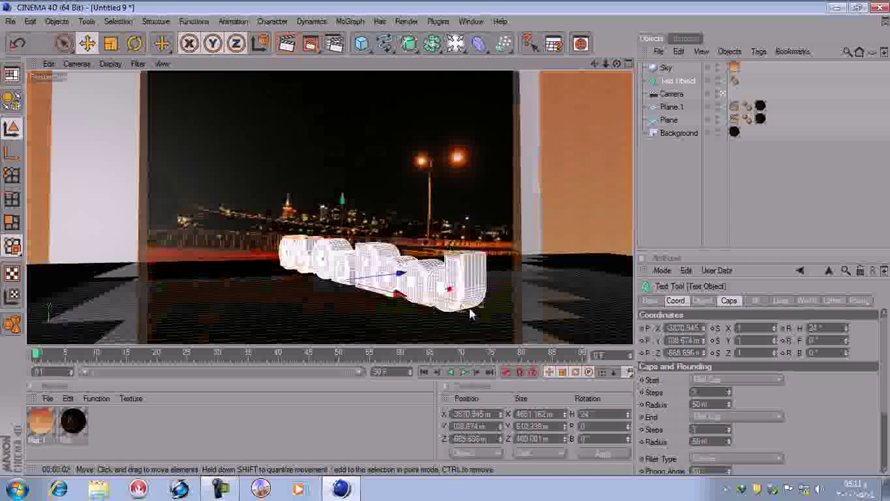
Rotate the text to a heading of about 61° so it faces the camera, and render the view
left_click(133, 44)
left_click_drag(333, 295, 363, 296)
left_click(286, 43)
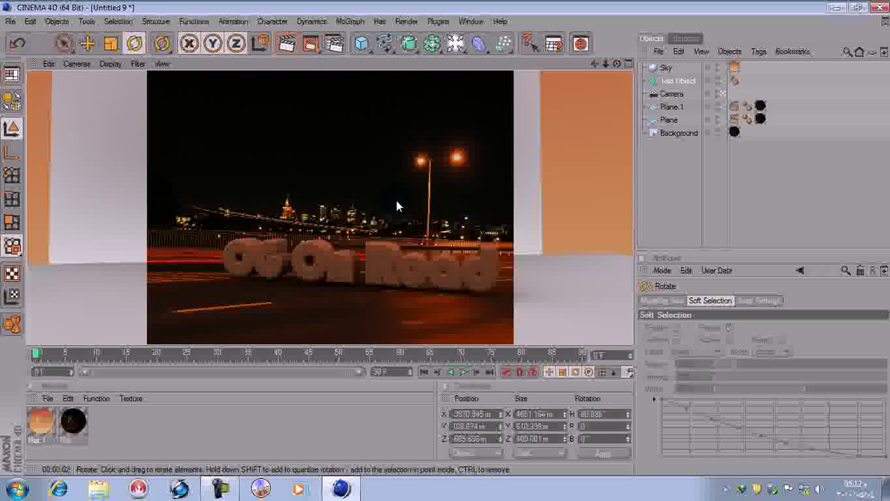
left_click(285, 44)
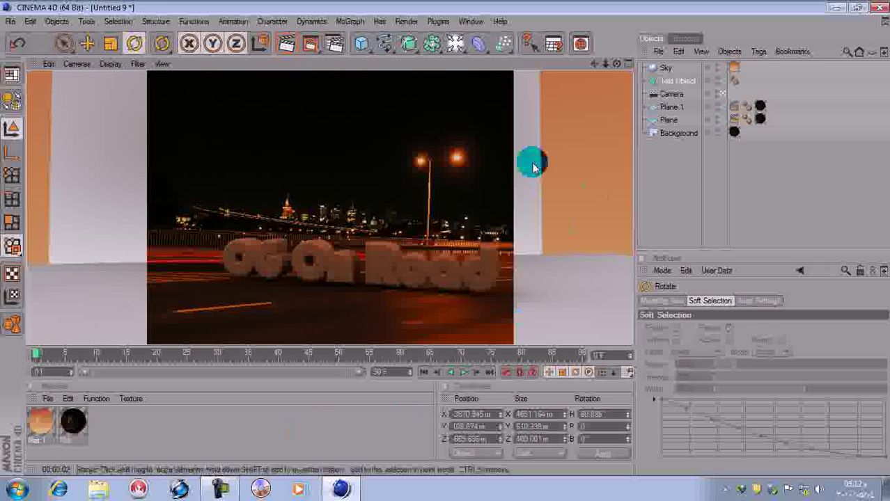
left_click_drag(432, 44, 497, 57)
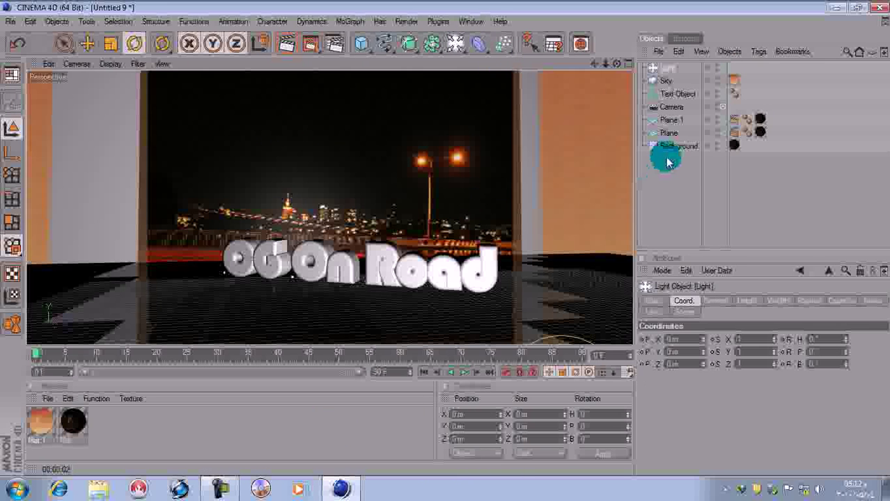
left_click(671, 69)
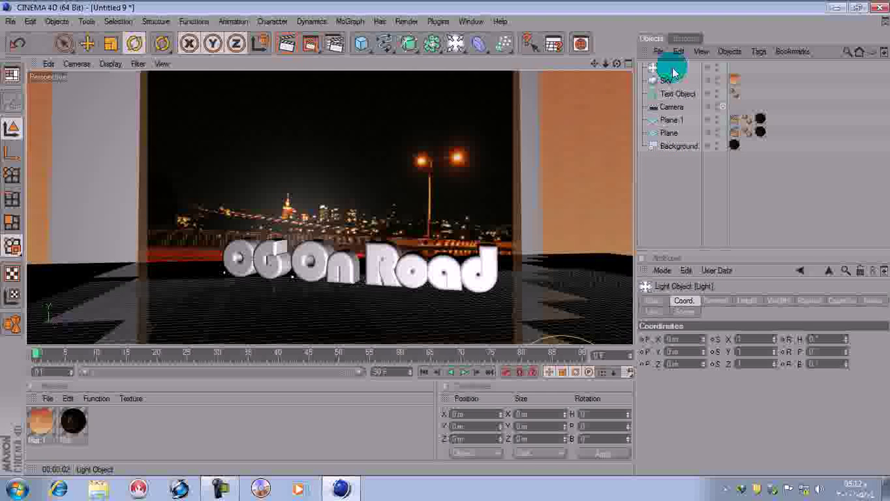
key("Delete")
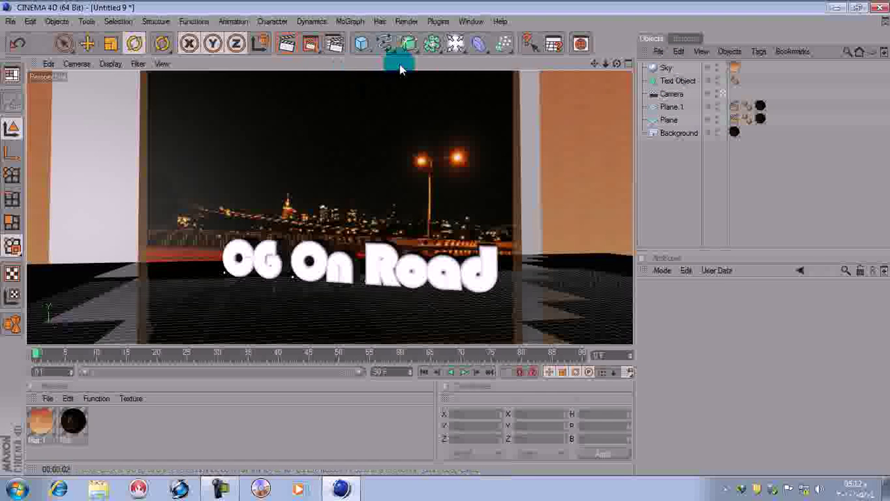
Add a light and, outside the scene camera view, move it near the text at about 1356 m on Y
left_click_drag(454, 45, 487, 53)
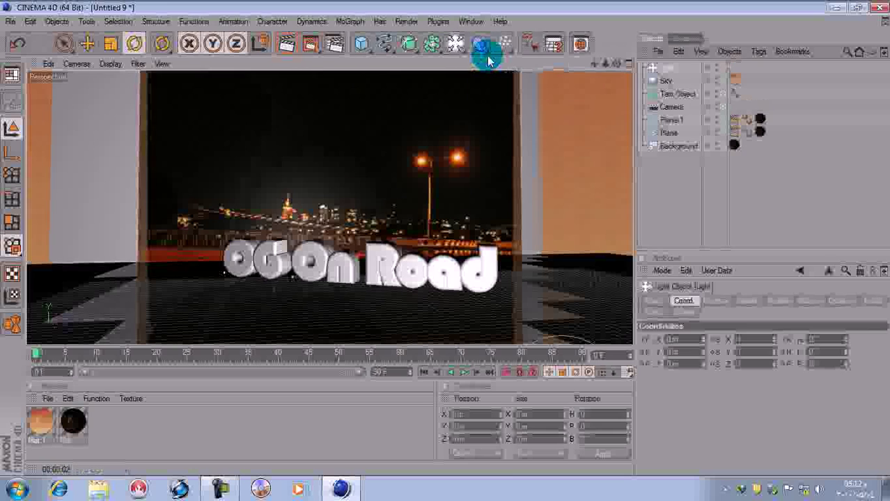
left_click(87, 43)
left_click_drag(564, 319, 459, 188)
left_click(722, 106)
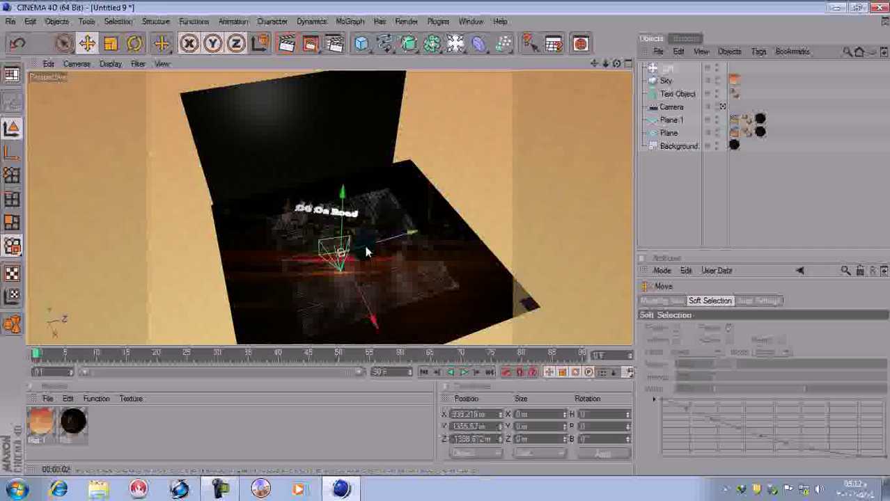
left_click_drag(362, 248, 335, 255)
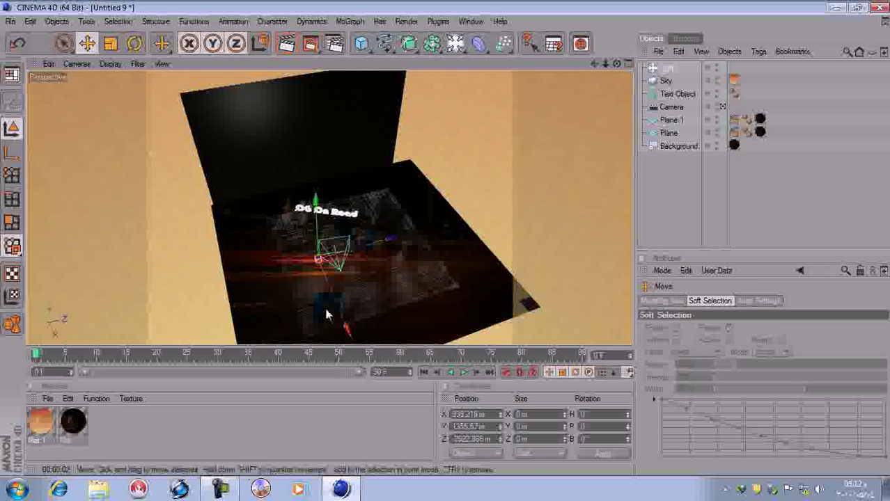
left_click_drag(348, 330, 327, 281)
left_click_drag(352, 217, 390, 209)
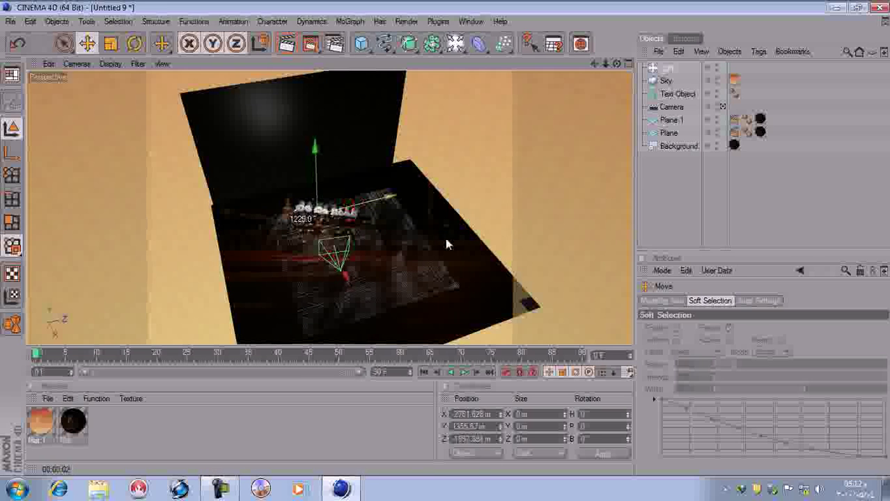
Raise the light high above the text to about 2735 m on Y and adjust its position along X
left_click_drag(615, 78, 348, 181)
left_click_drag(336, 245, 310, 240)
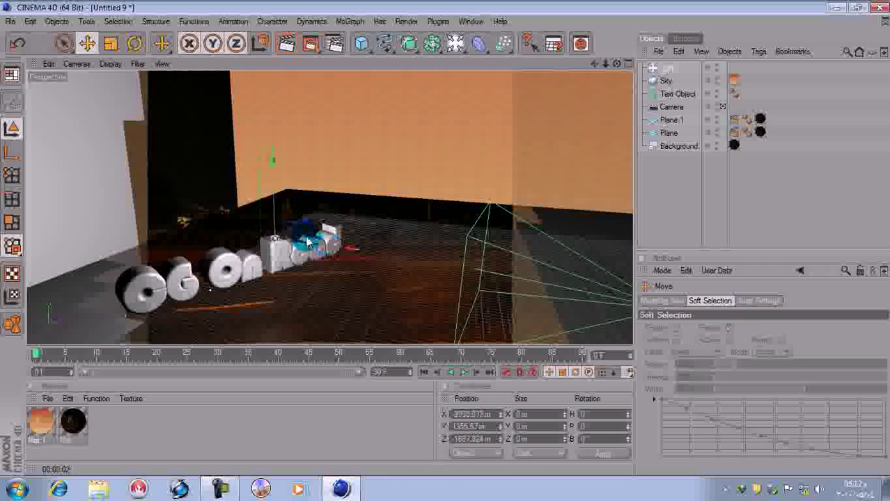
left_click_drag(273, 214, 271, 101)
left_click_drag(303, 128, 303, 144)
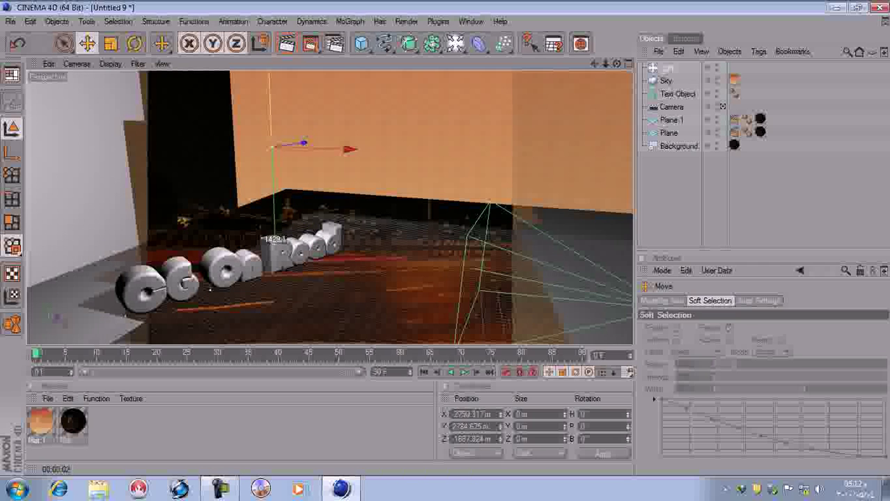
left_click_drag(272, 111, 272, 125)
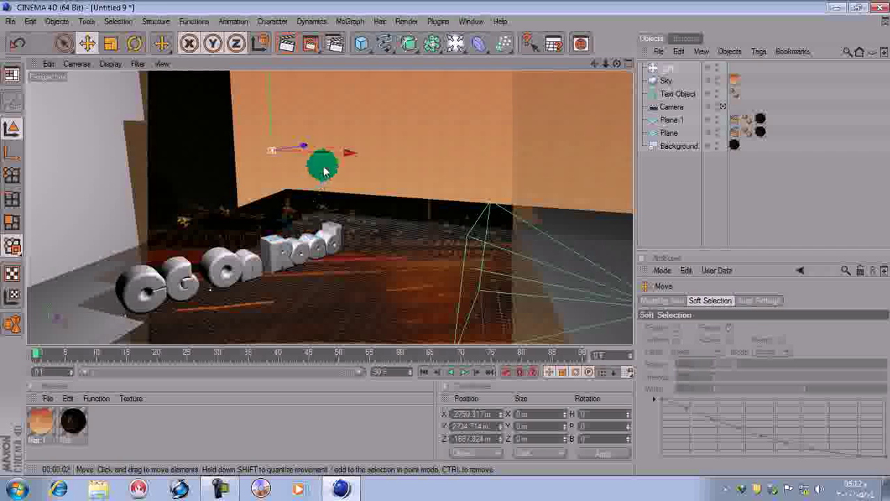
left_click_drag(349, 153, 481, 157)
left_click_drag(410, 152, 314, 154)
left_click(421, 174)
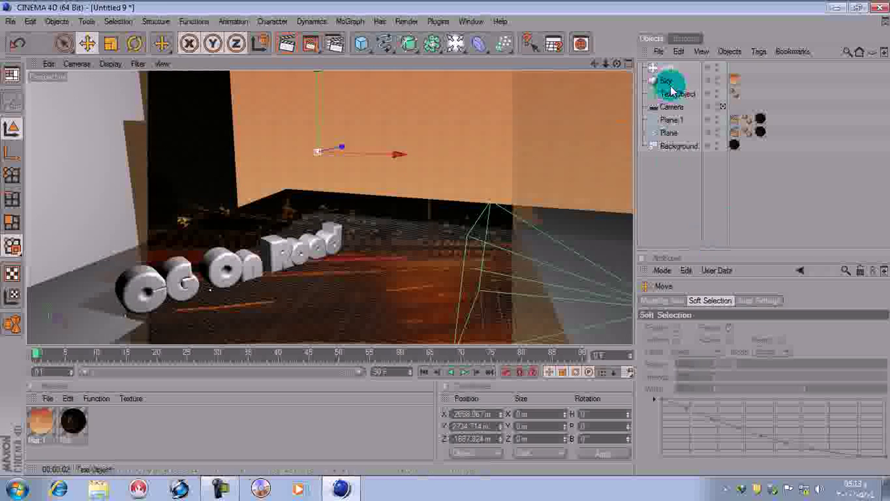
Return to the scene camera, lower the light's intensity to about 67%, and render the view
left_click(722, 106)
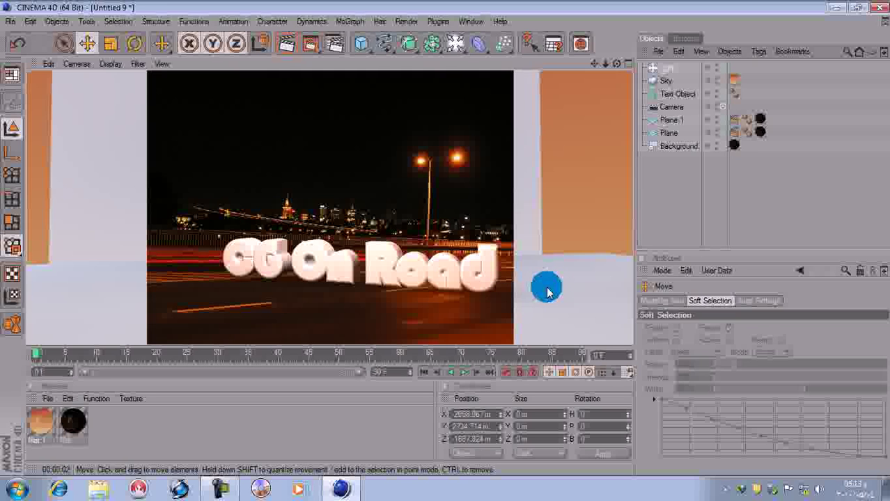
left_click(487, 278)
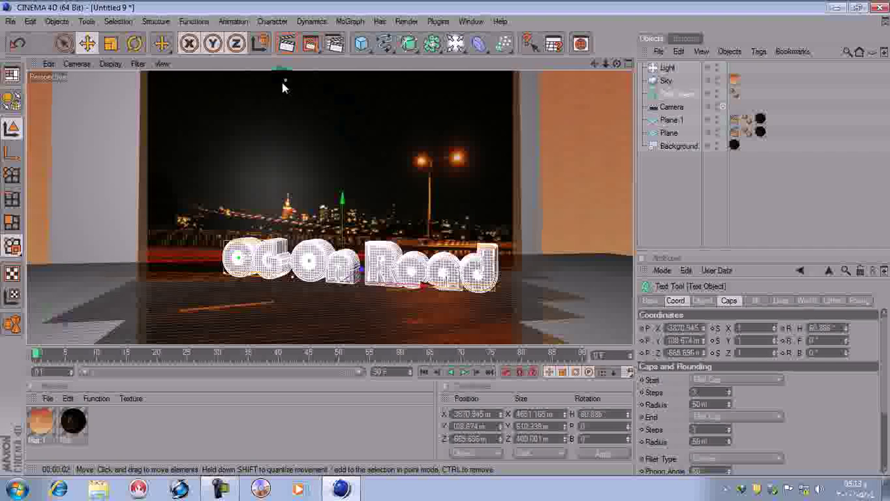
left_click(284, 81)
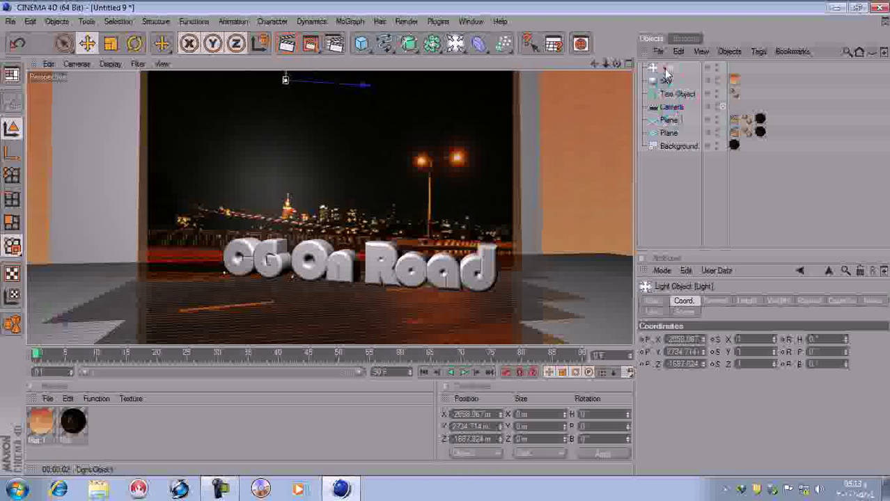
left_click(716, 303)
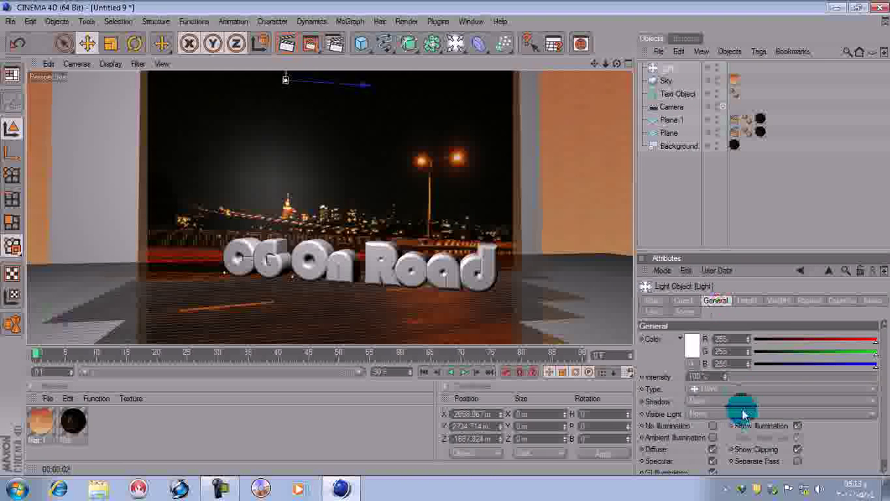
left_click_drag(861, 377, 829, 376)
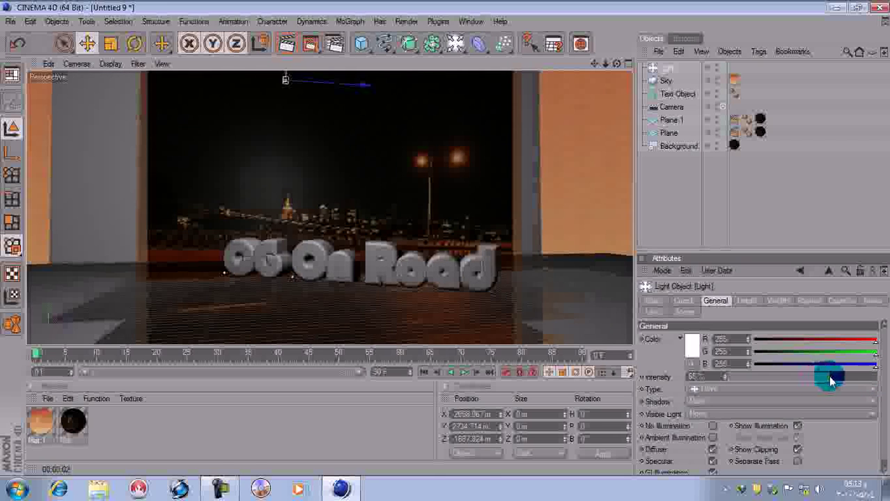
left_click(286, 43)
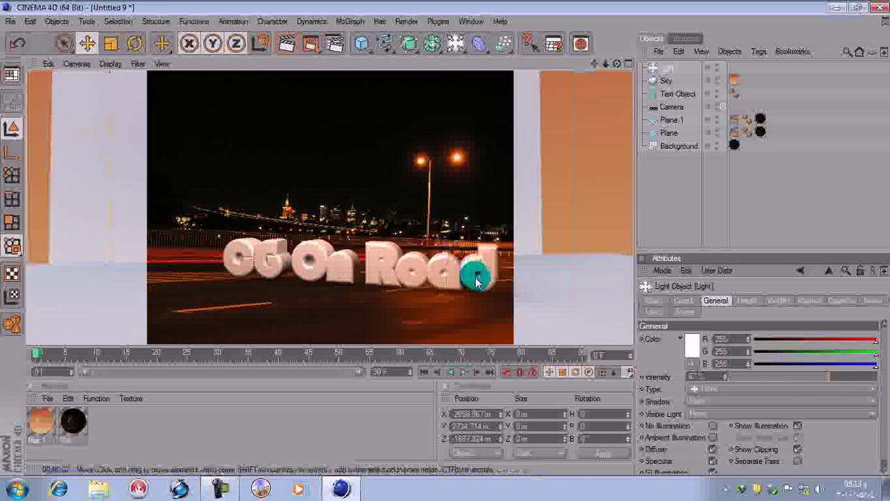
Set the light's colour to the orange sampled from the street lamp glow in the image and render the view
left_click(693, 357)
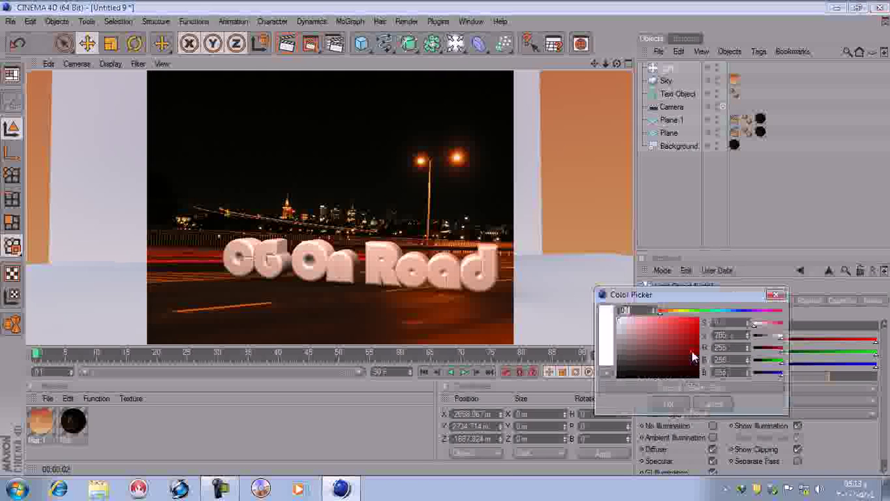
left_click(722, 388)
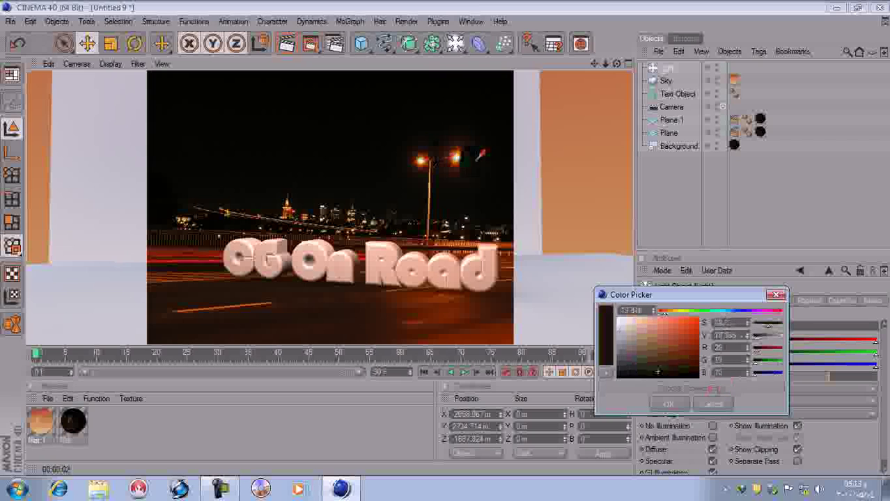
left_click(458, 157)
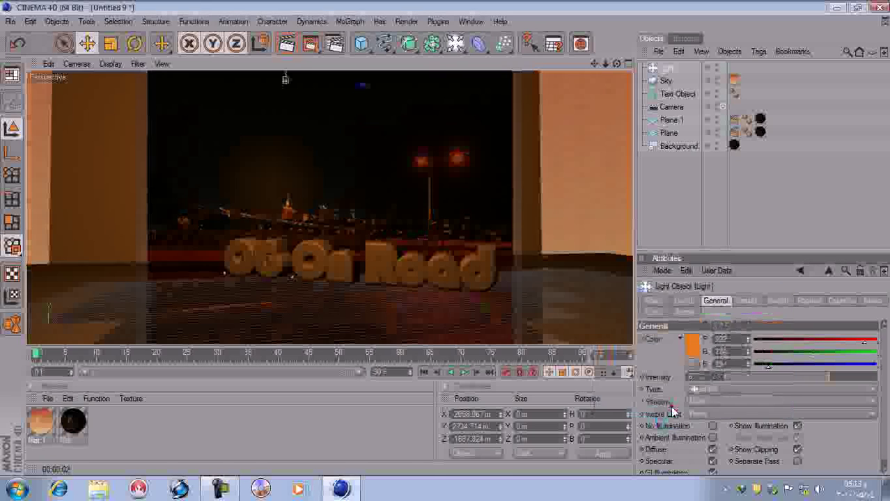
left_click_drag(301, 74, 512, 279)
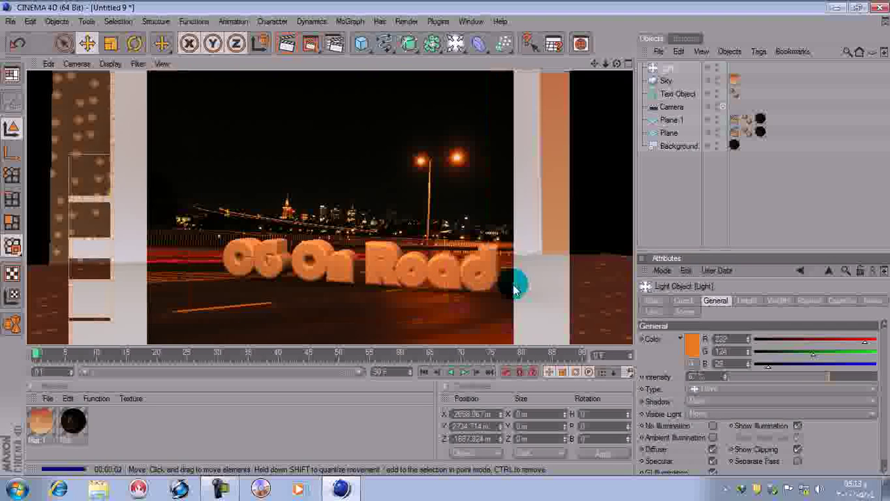
Change the light's colour to a deeper lamp orange, RGB 227, 114, 14, and render the view
left_click(697, 355)
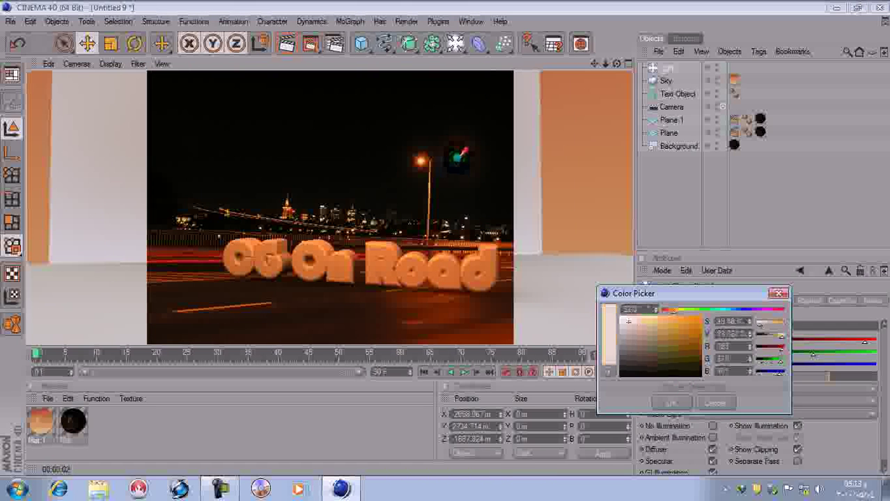
left_click_drag(628, 322, 696, 323)
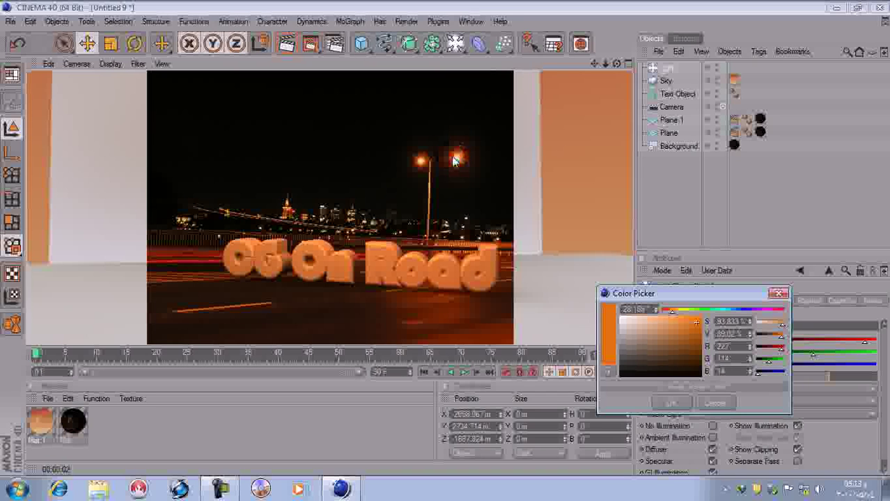
left_click(672, 403)
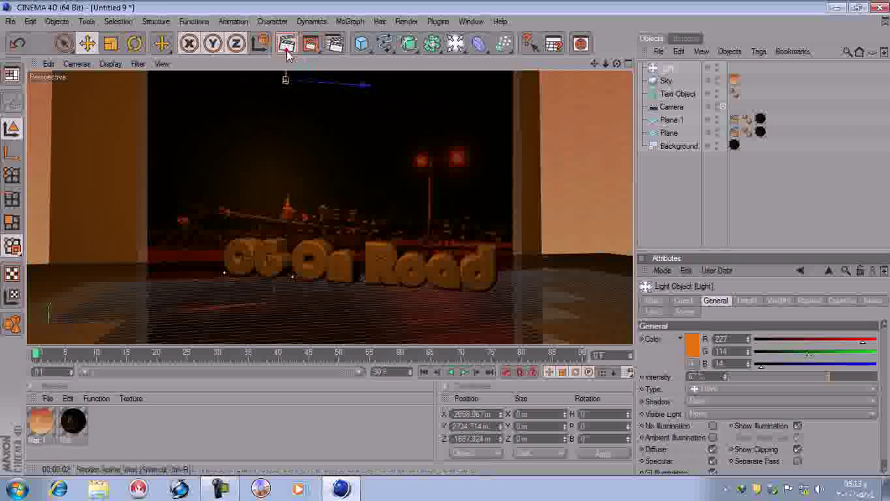
left_click(288, 47)
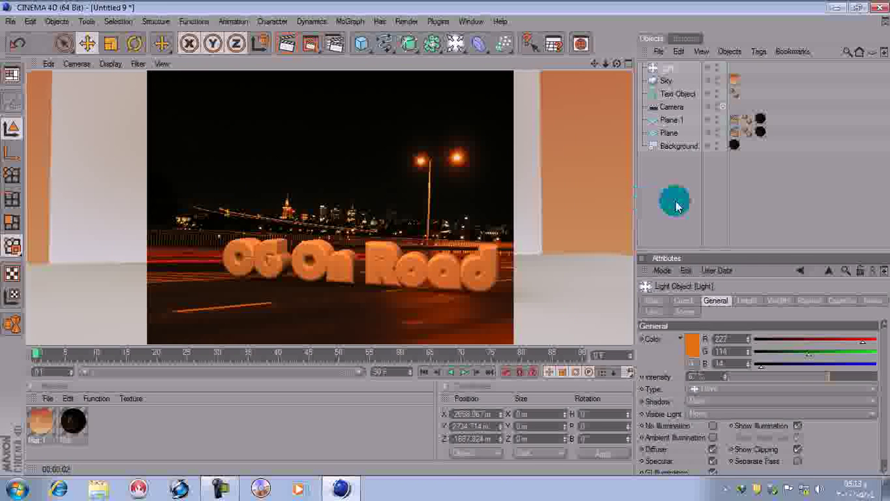
Move the light to about 2259 m on X and 2853 m on Z, render the view, and lower its intensity to about 58%
left_click(666, 68)
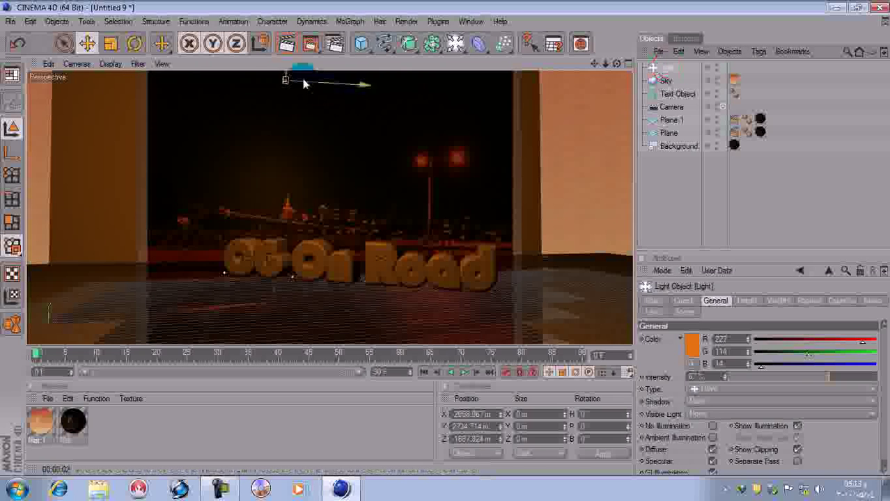
left_click_drag(285, 73, 284, 84)
left_click_drag(345, 93, 251, 86)
left_click(286, 44)
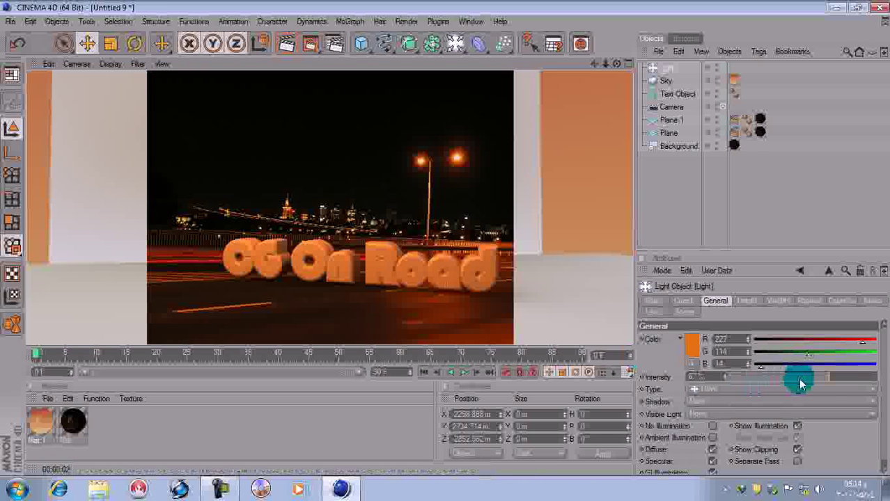
mouse_move(831, 382)
left_mouse_down()
mouse_move(806, 382)
mouse_move(817, 382)
left_mouse_up()
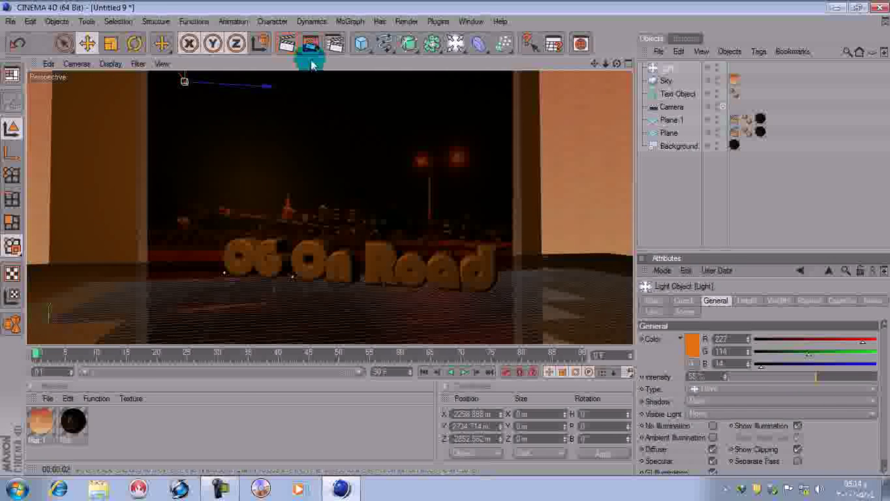
Open the general Global Illumination options in the render settings
left_click(334, 43)
left_click(96, 154)
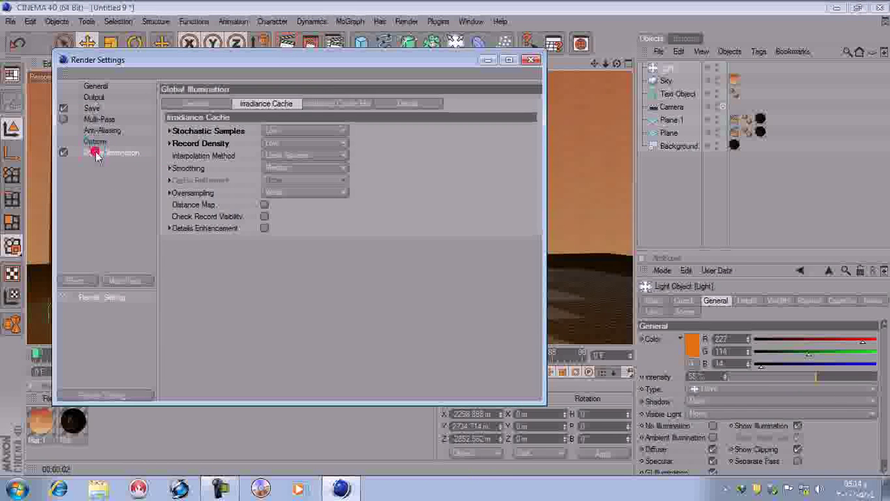
left_click(196, 103)
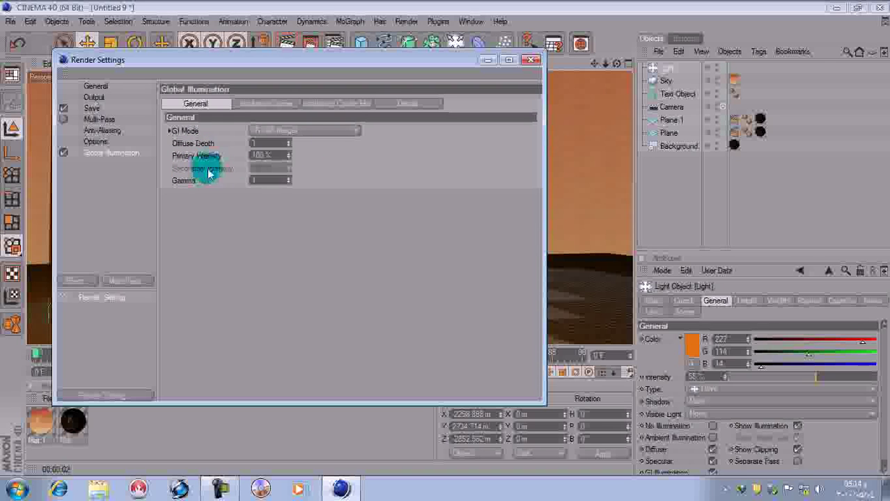
Try the IR + QMC still image, camera animation and full animation GI modes, and return to IR (Still Image)
left_click(315, 132)
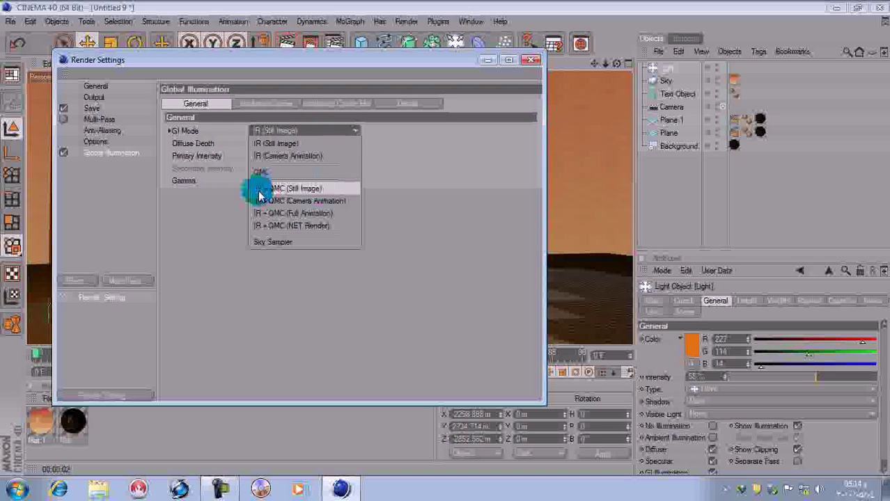
left_click(299, 189)
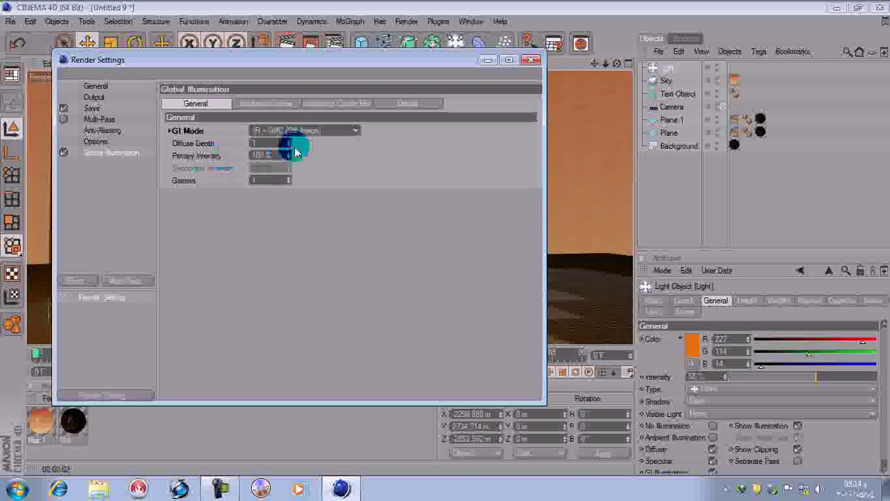
left_click(312, 131)
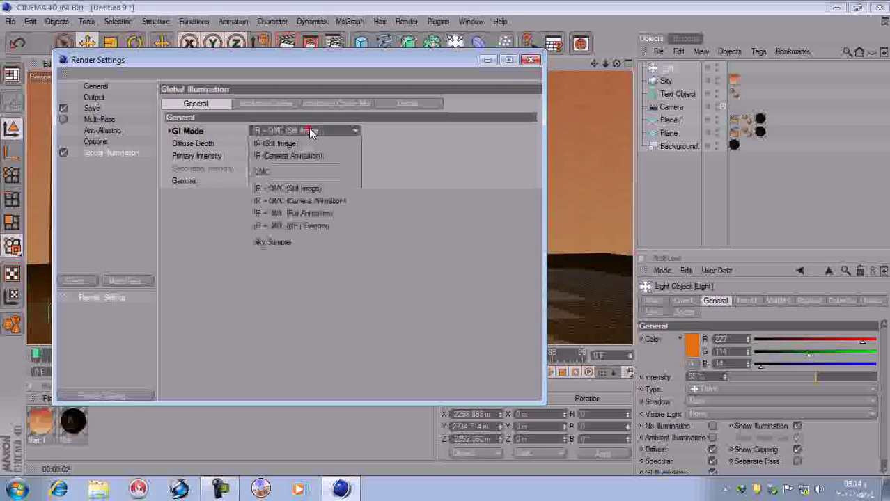
left_click(327, 201)
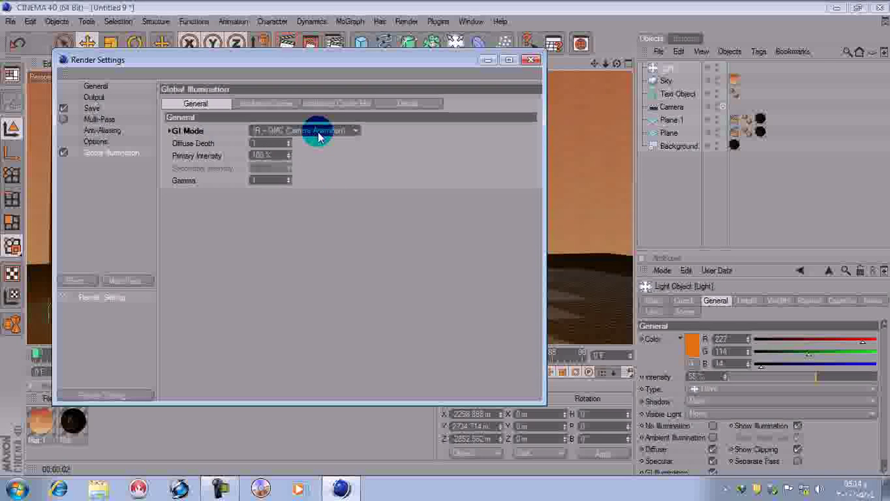
left_click(318, 134)
left_click(318, 217)
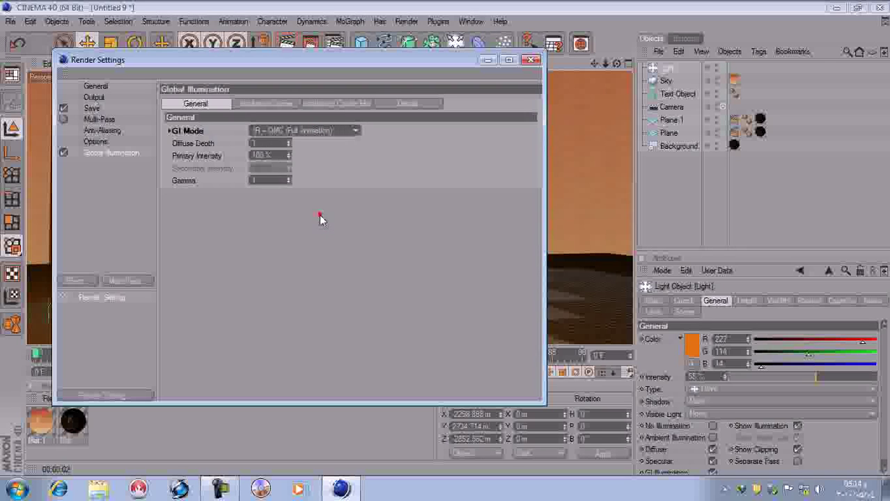
left_click(311, 134)
left_click(305, 144)
Set the diffuse depth to 2 and primary intensity to 80%, reduce the secondary intensity, and render the view
left_click(255, 143)
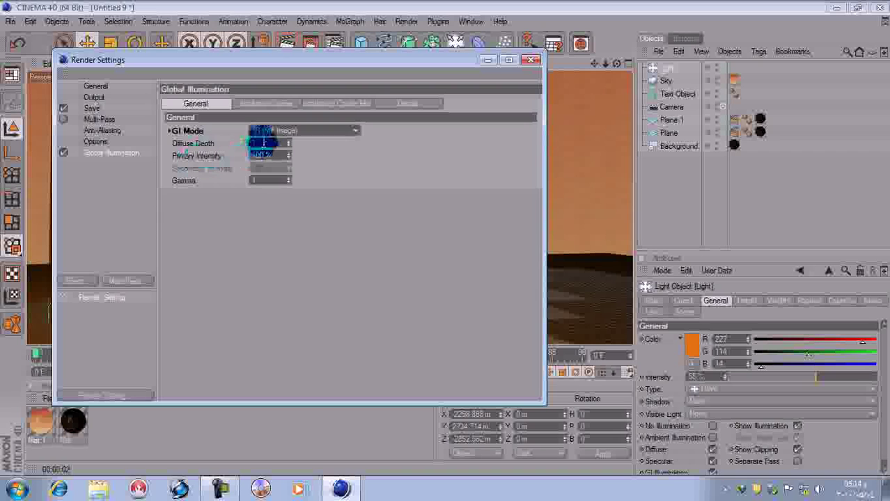
left_click(296, 89)
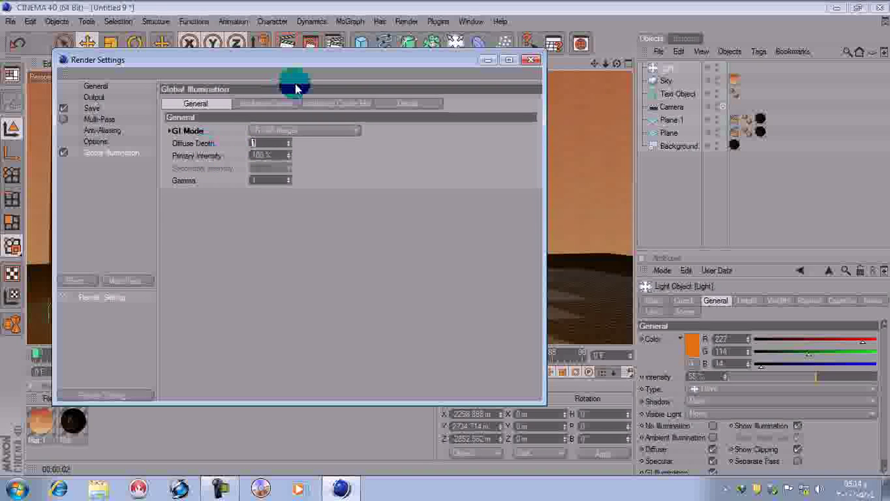
left_click(278, 166)
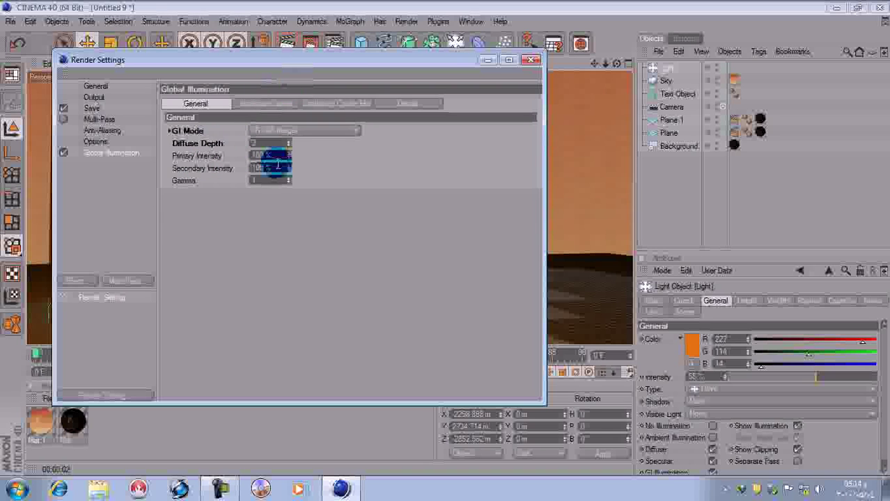
left_click(225, 155)
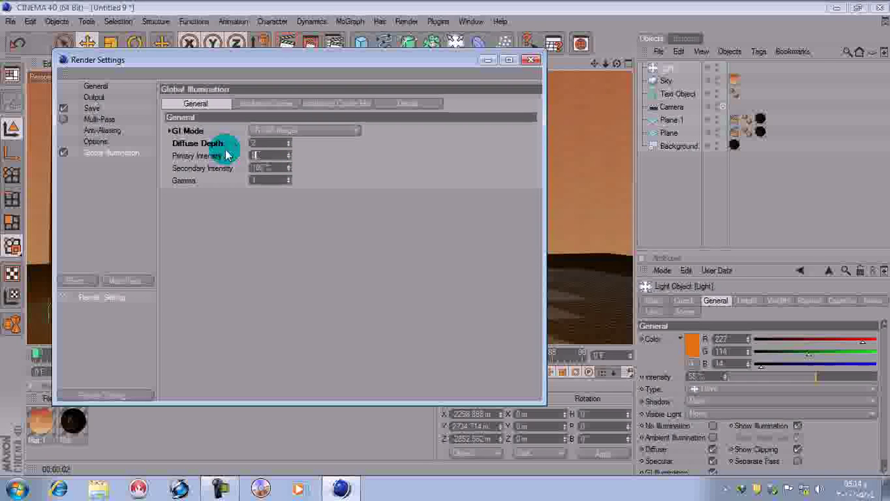
double_click(279, 168)
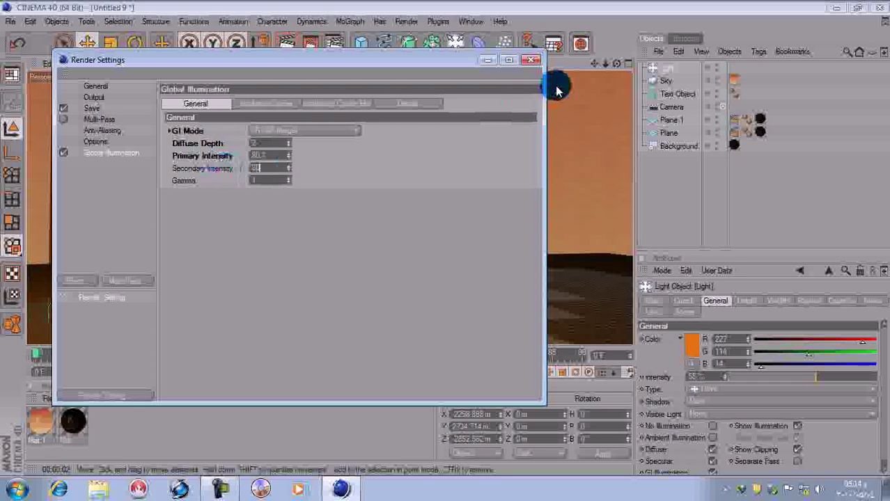
left_click(531, 60)
left_click(287, 43)
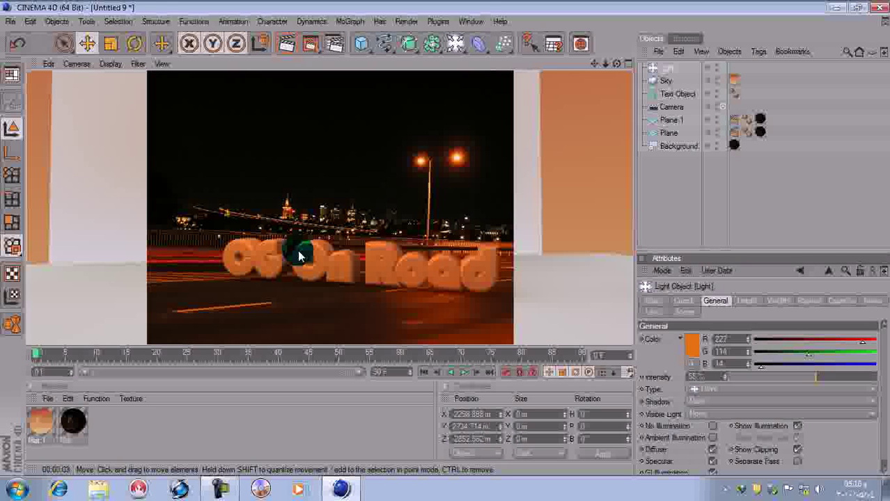
Lower the light's intensity to about 52%, set its shadow to Shadow Maps (Soft), and render the view
left_click(808, 378)
left_click(292, 44)
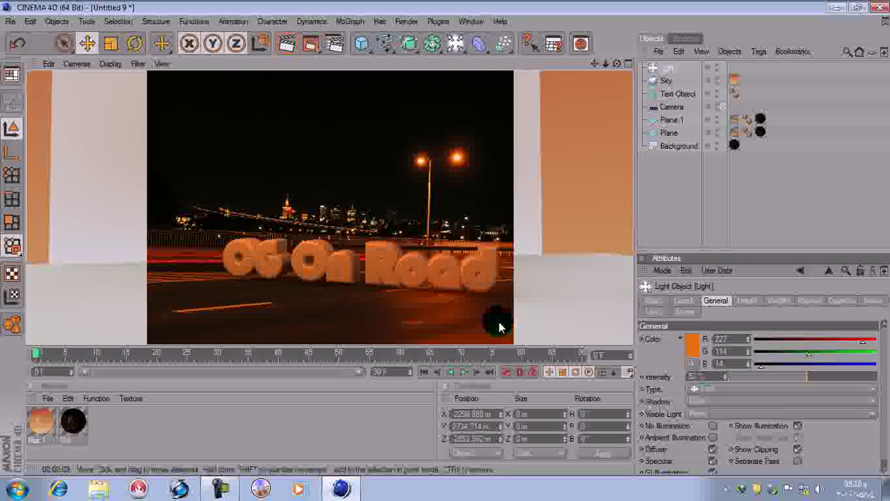
left_click(717, 402)
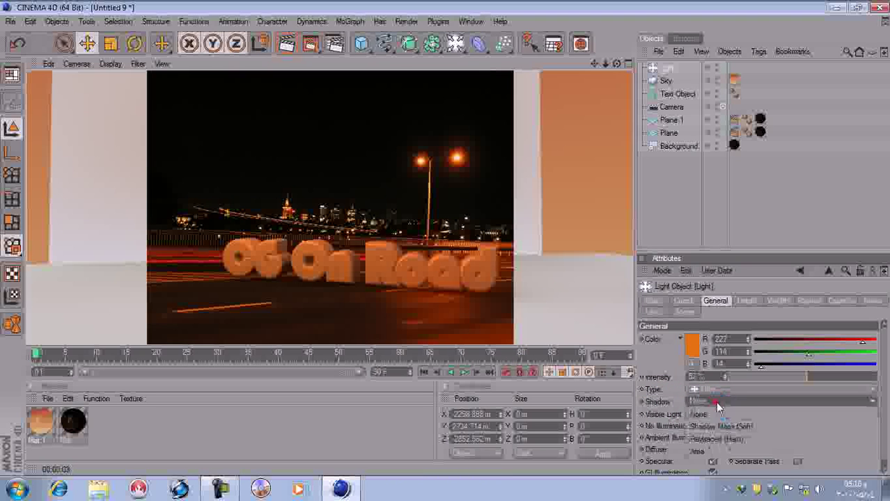
left_click(719, 429)
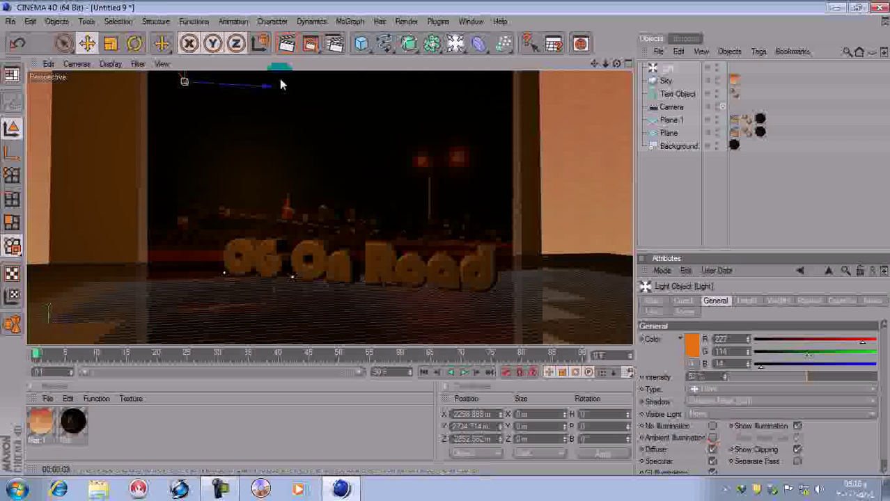
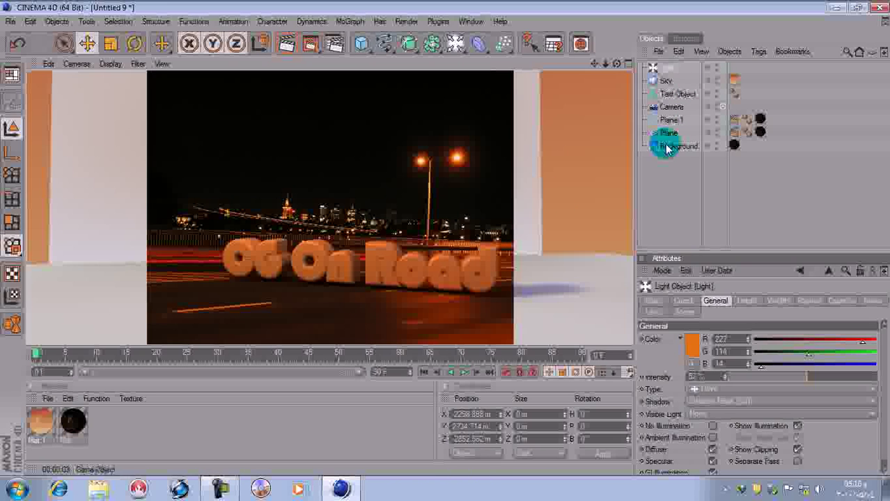
Outside the scene camera view, move the light along X to behind the text and lower it to about 2134 m on Y
left_click(668, 175)
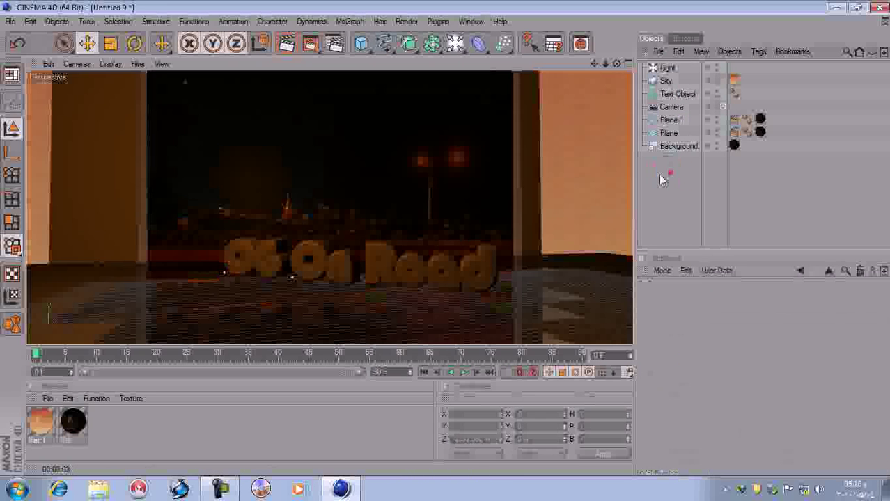
left_click(667, 68)
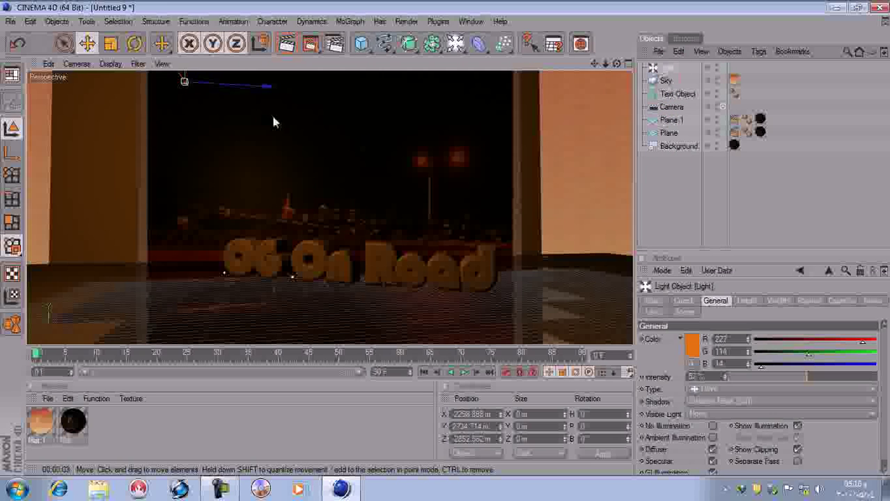
left_click(721, 105)
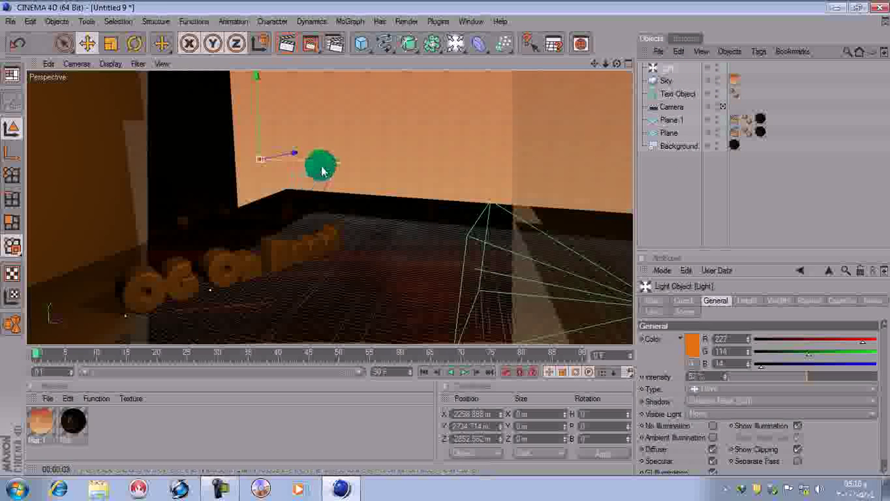
left_click_drag(617, 63, 634, 19)
left_click_drag(594, 64, 723, 24)
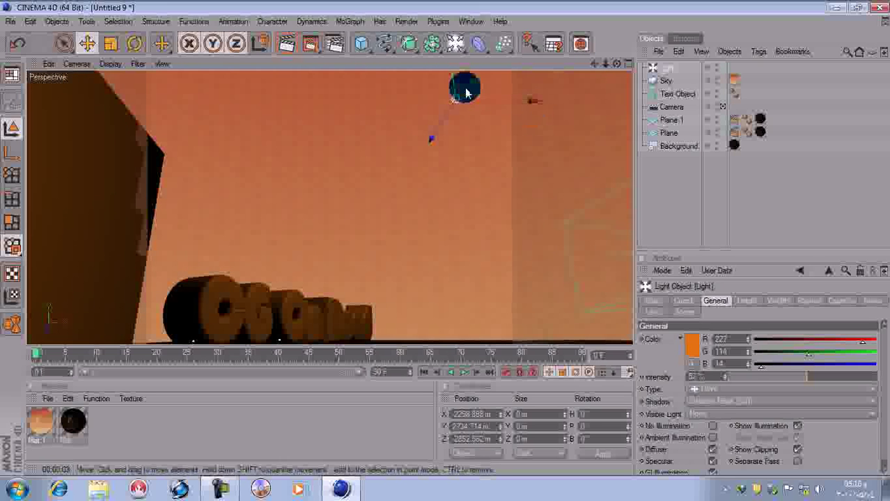
left_click_drag(455, 97, 449, 263)
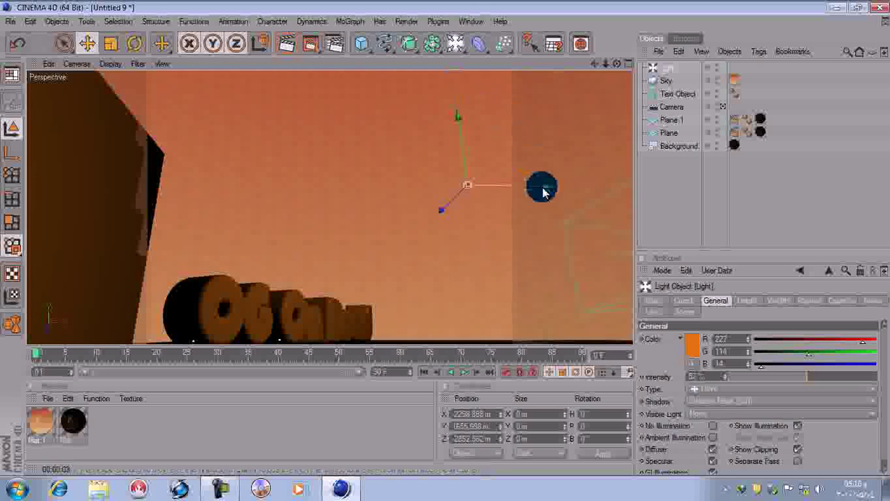
left_click_drag(541, 187, 286, 181)
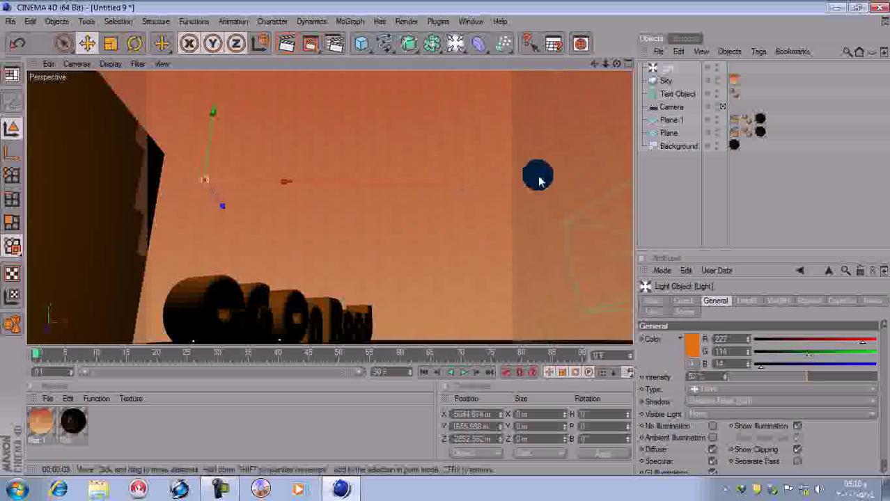
left_click_drag(210, 133, 211, 126)
left_click_drag(223, 199, 210, 142)
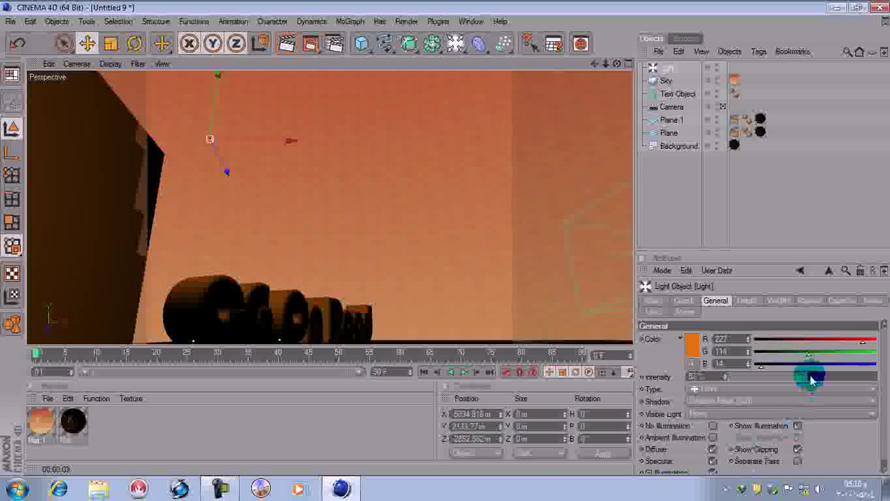
Raise the light's intensity to about 74%, return to the scene camera, and render the view
left_click_drag(809, 376, 835, 377)
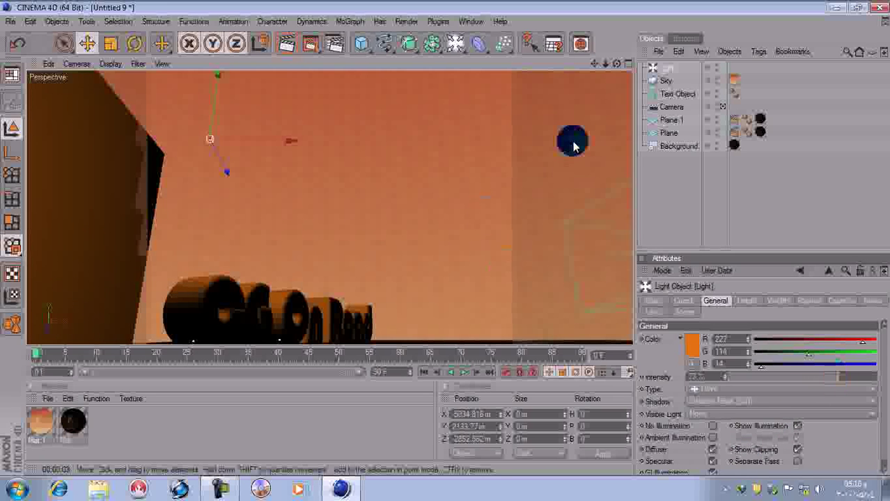
left_click(722, 108)
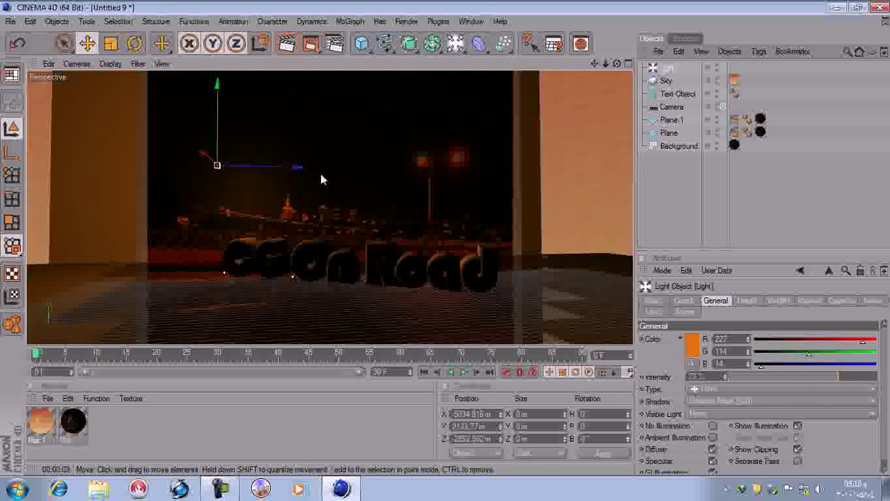
left_click(286, 44)
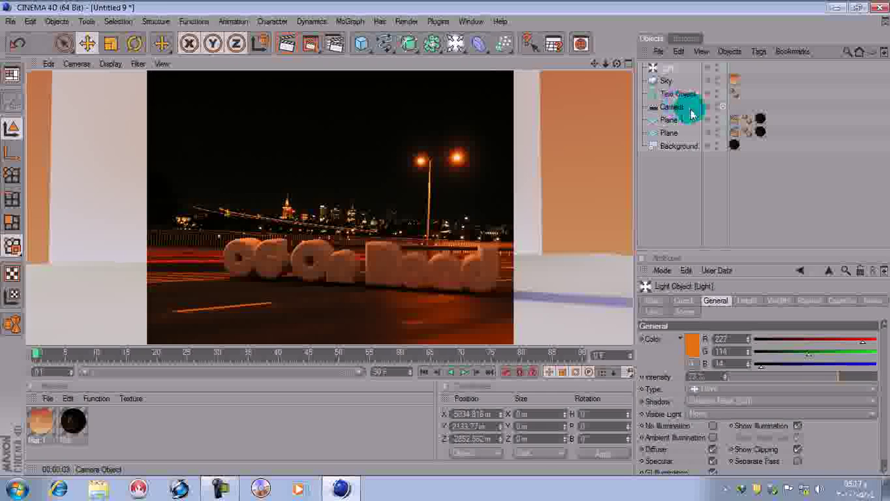
Outside the scene camera, move the light along Z toward the street lamp and to about 1958 m on Y, and render through the scene camera
left_click(722, 106)
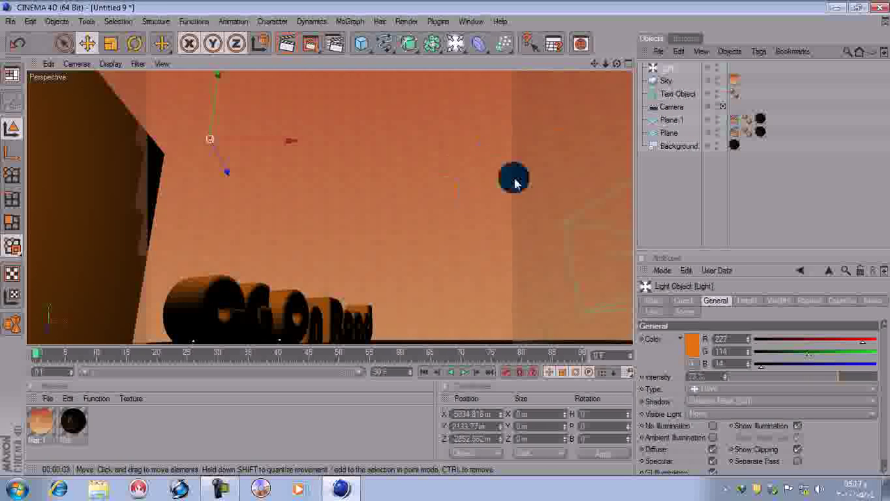
left_click_drag(617, 64, 509, 94)
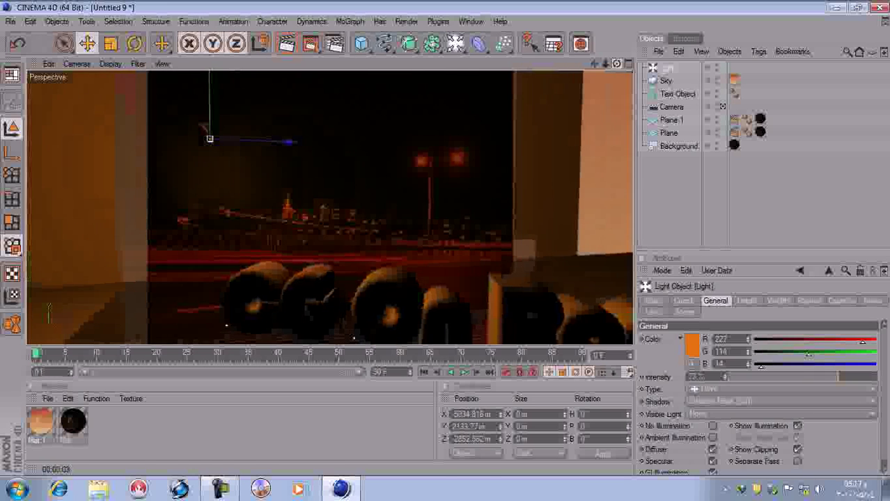
left_click_drag(287, 142, 469, 148)
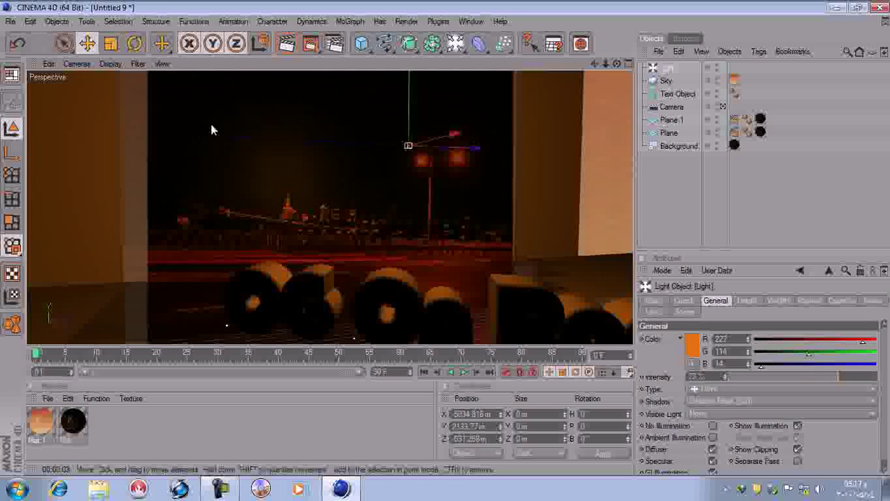
left_click_drag(409, 124, 409, 142)
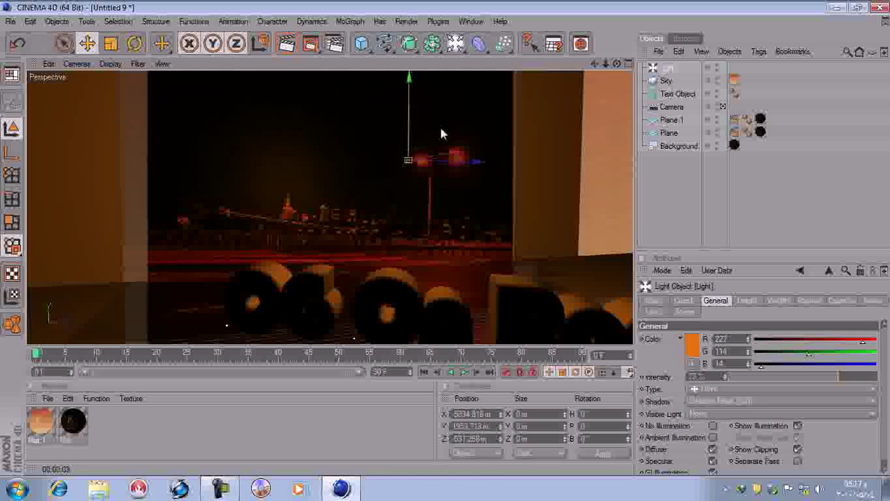
left_click_drag(463, 163, 409, 160)
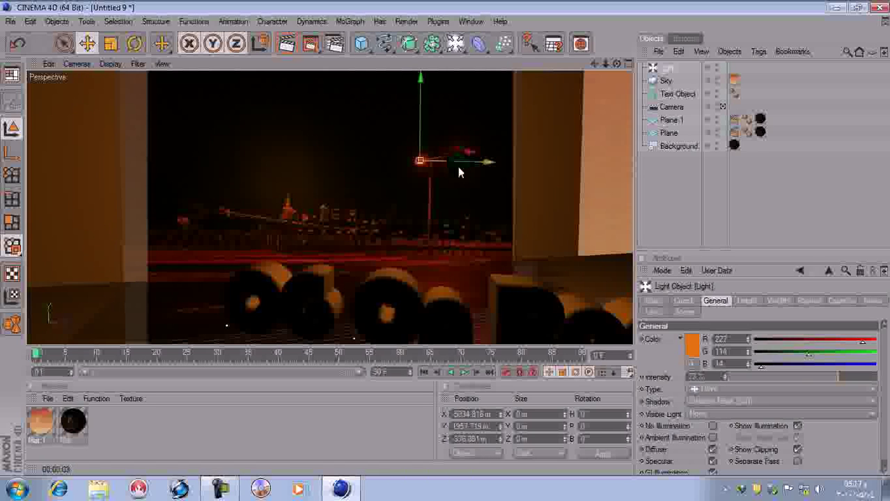
left_click_drag(489, 163, 491, 163)
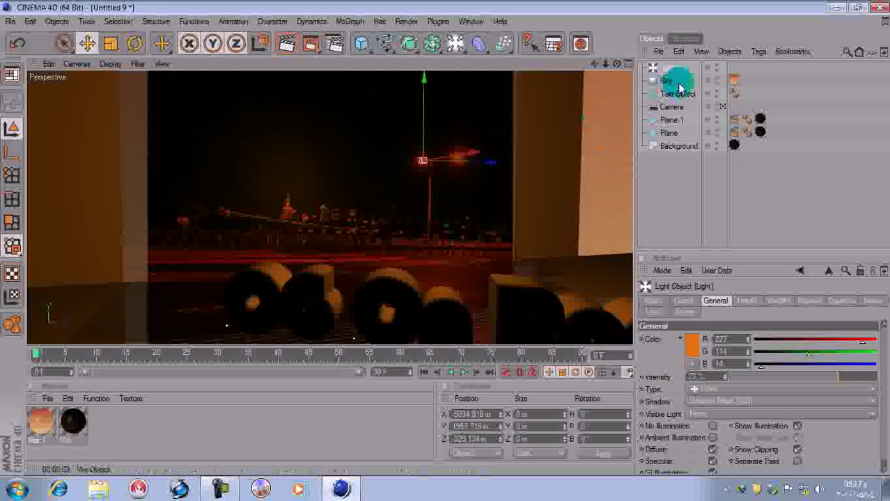
left_click(722, 106)
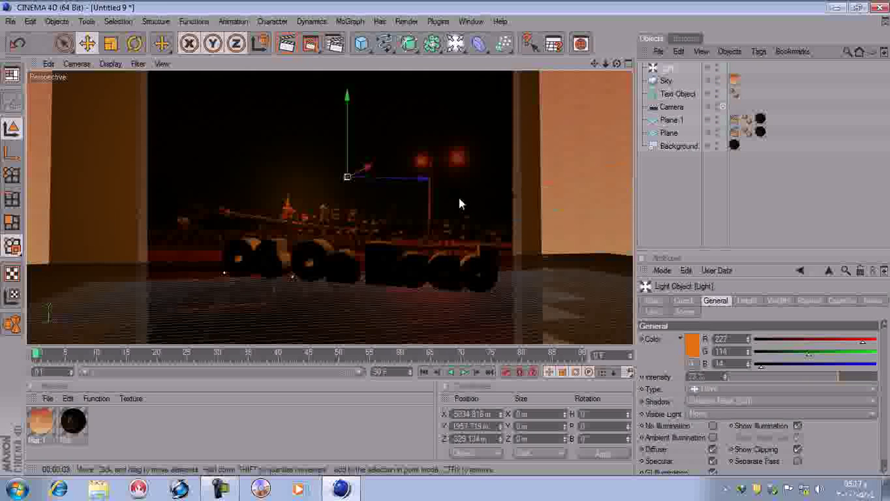
left_click(287, 43)
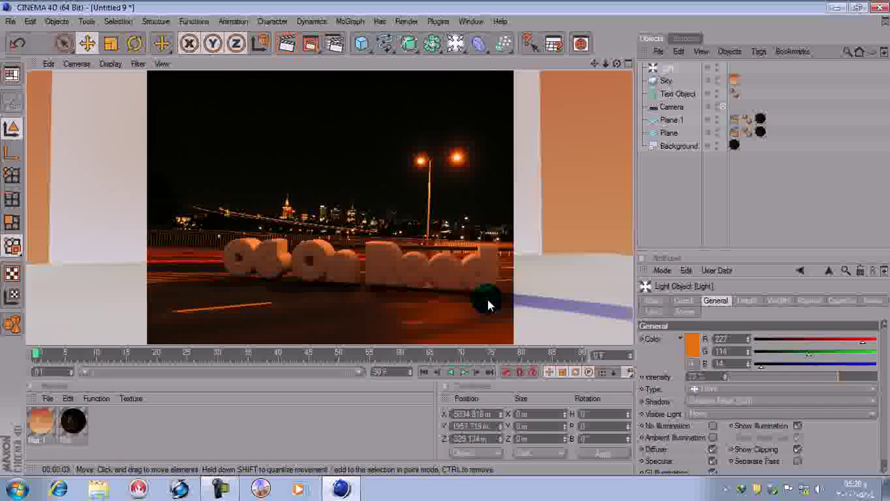
left_click(414, 280)
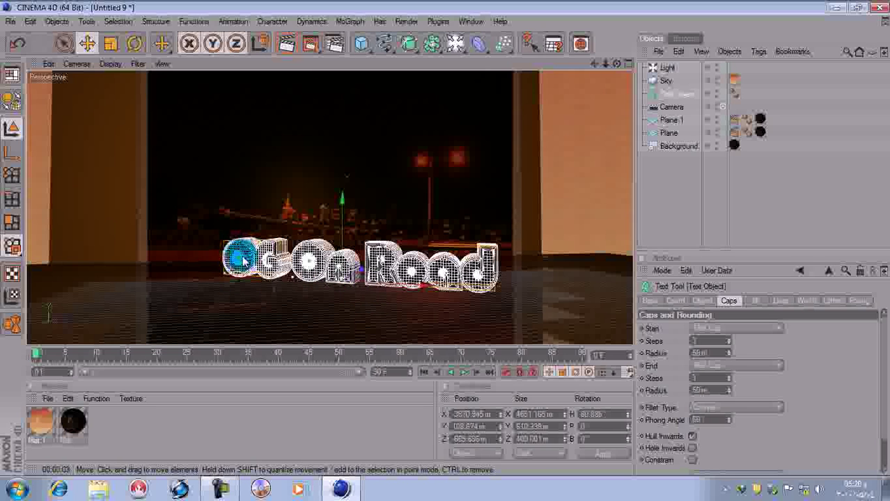
left_click(669, 133)
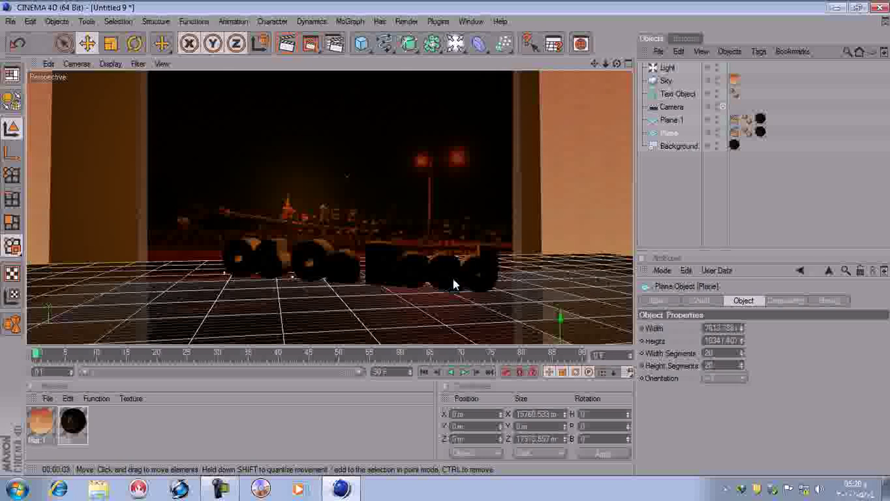
left_click(615, 211)
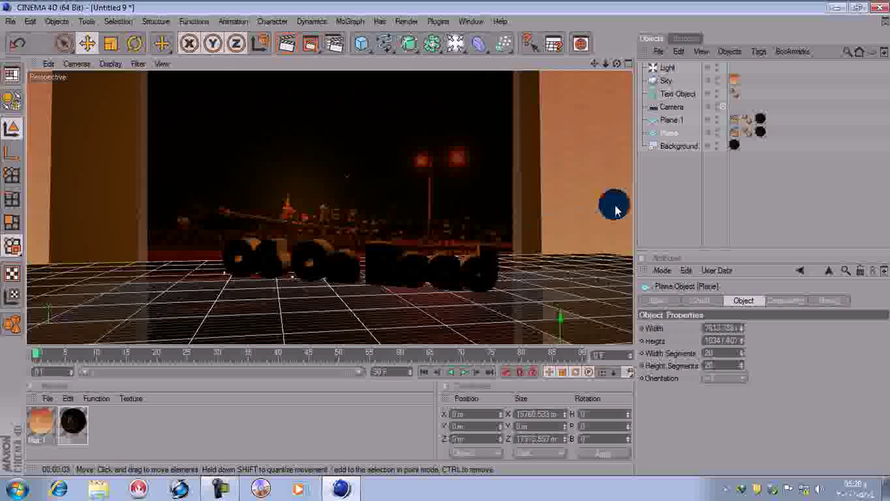
Add a MoGraph Rigid Body tag to the Text Object
left_click(672, 93)
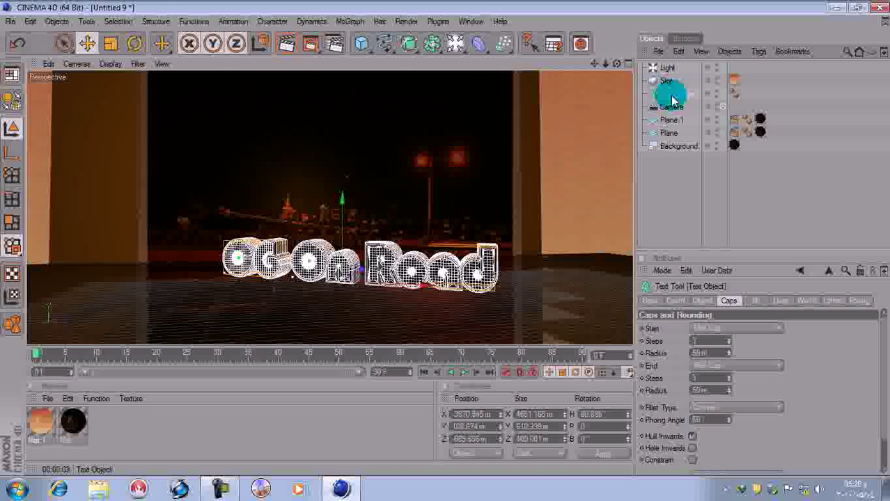
right_click(673, 100)
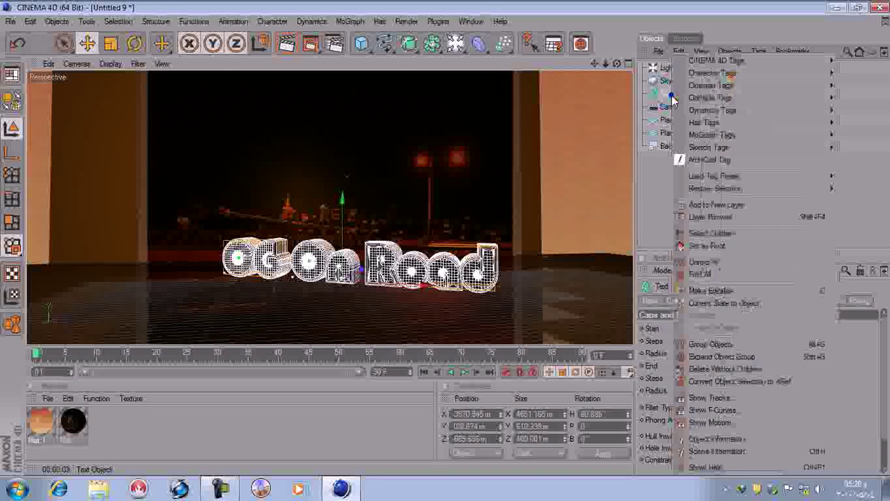
left_click(700, 127)
mouse_move(716, 135)
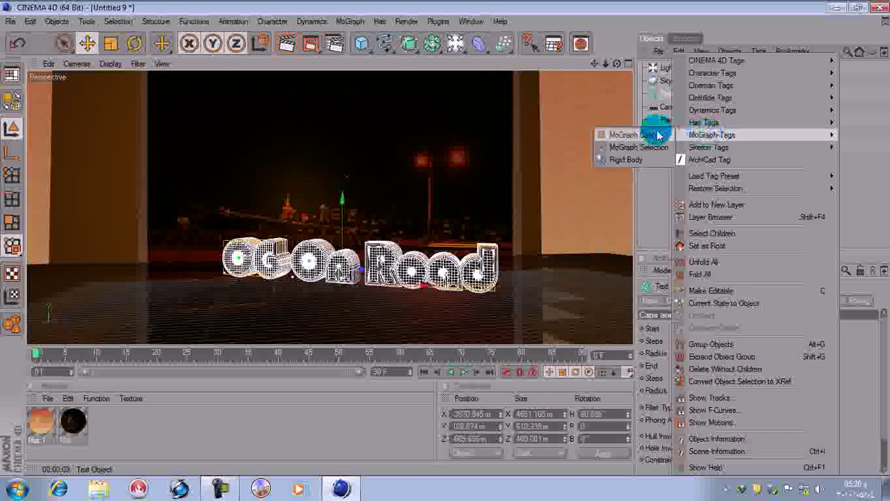
left_click(618, 161)
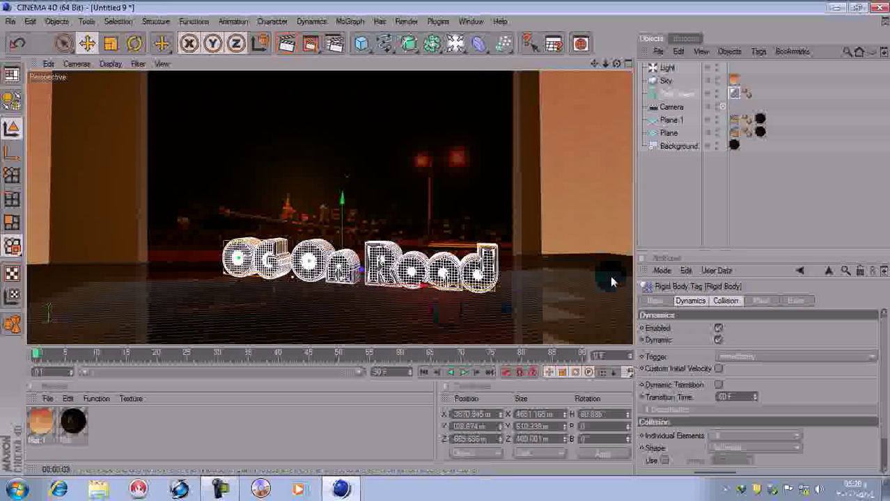
Give the floor object Plane a MoGraph Rigid Body tag as well
left_click(668, 133)
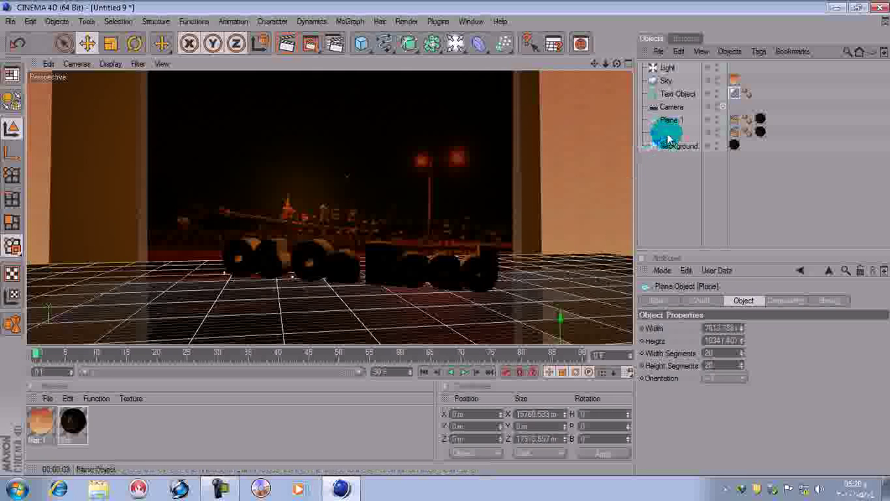
right_click(671, 139)
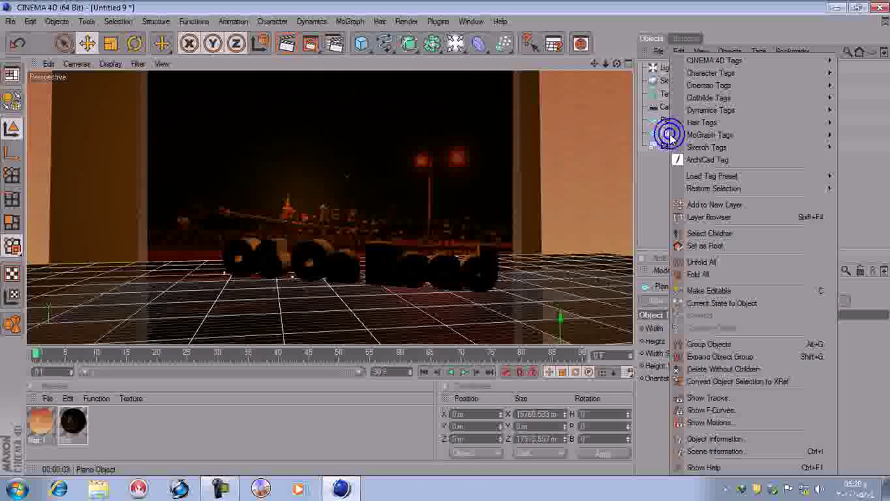
mouse_move(686, 135)
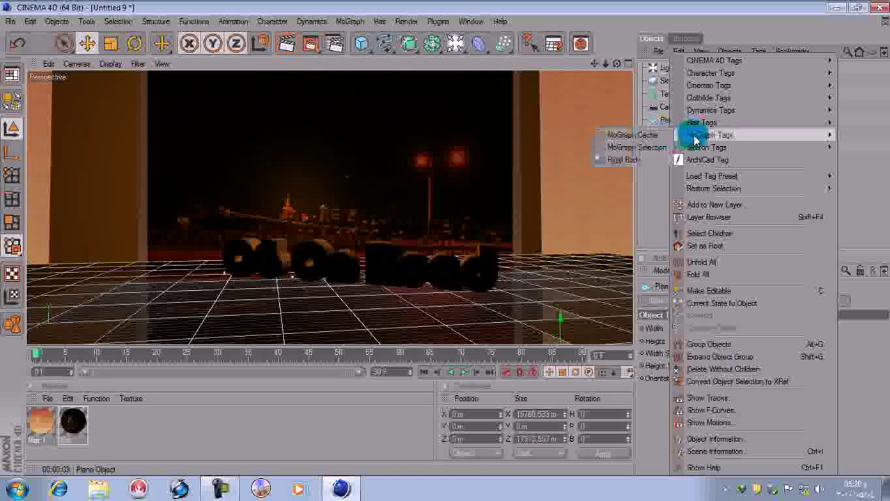
left_click(630, 160)
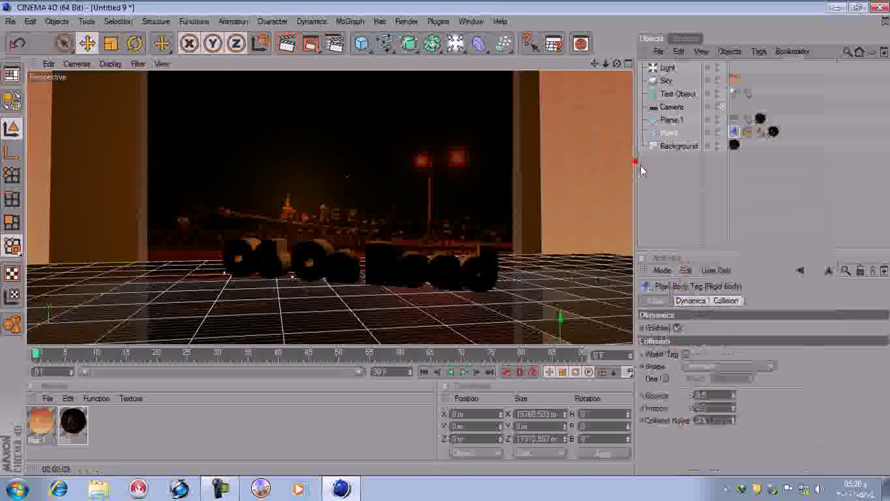
Raise the text above the road to about 1359 m on Y, play the dynamics simulation, and rewind to the first frame
left_click(678, 93)
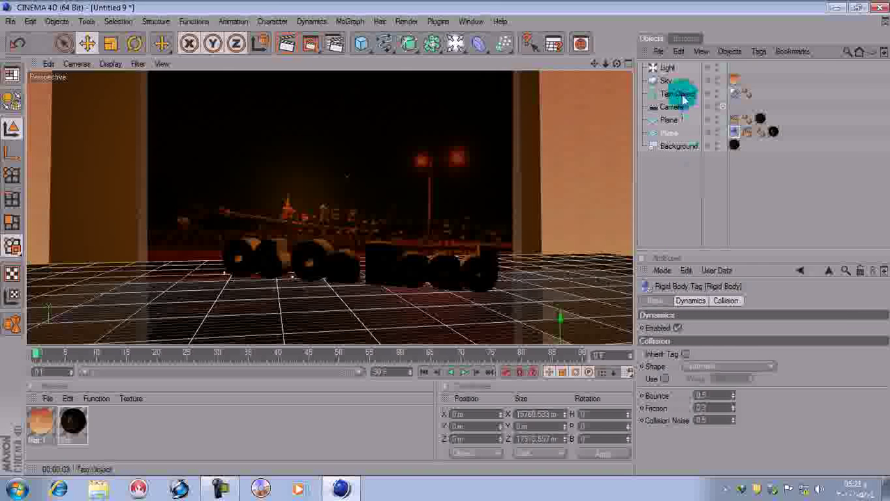
left_click_drag(339, 206, 339, 125)
left_click(462, 373)
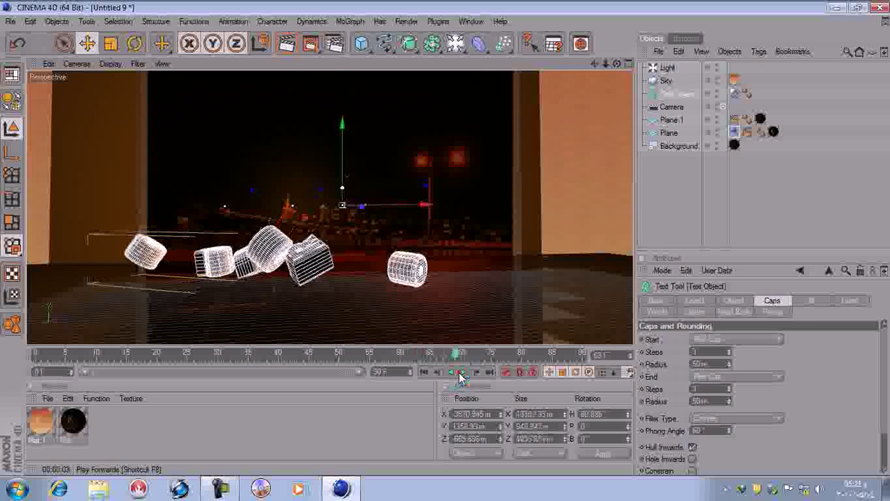
left_click(460, 373)
left_click(425, 373)
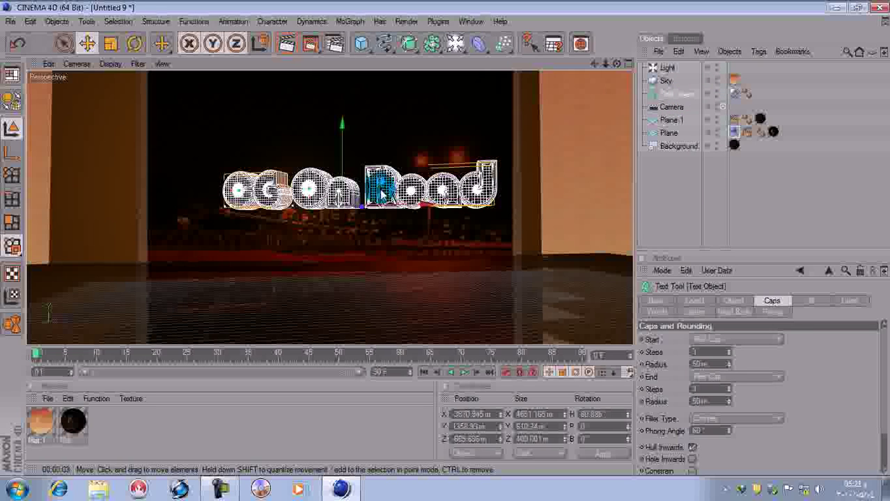
Enable Constrain in the text object's caps and rounding settings, and render the view
left_click(680, 91)
left_click(733, 301)
left_click(876, 354)
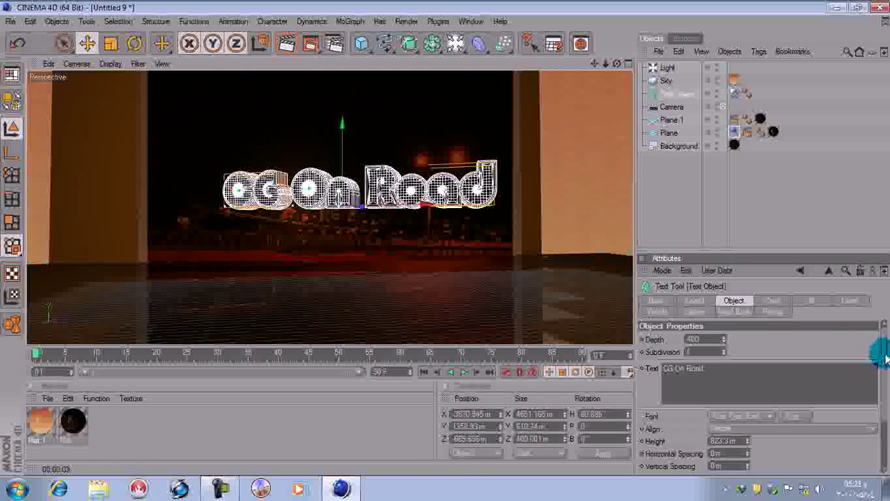
scroll(882, 357, "down", 3)
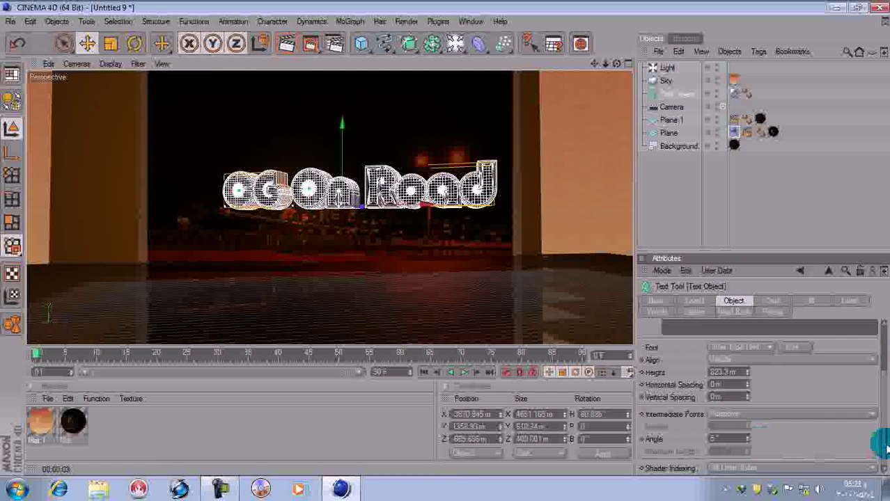
scroll(879, 432, "up", 3)
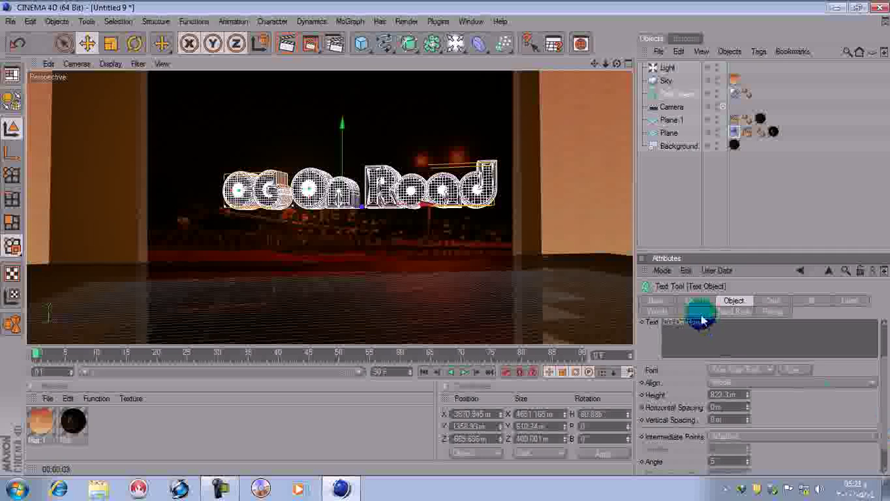
left_click(772, 301)
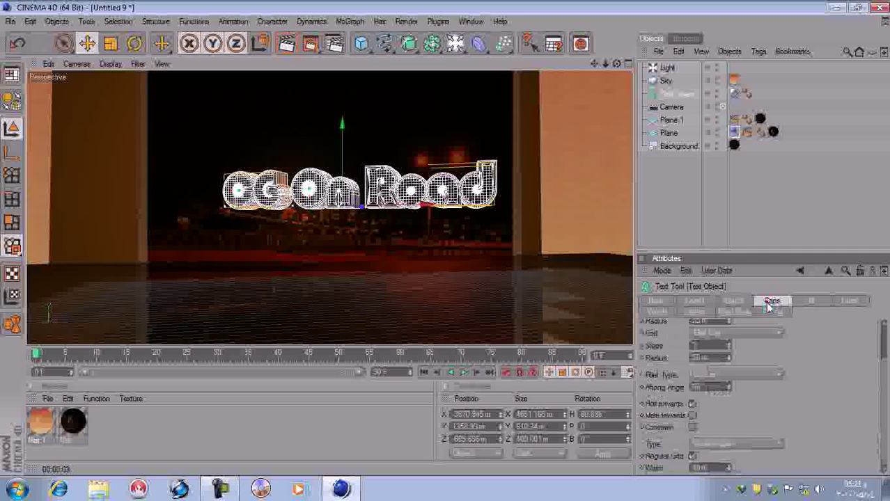
left_click(691, 427)
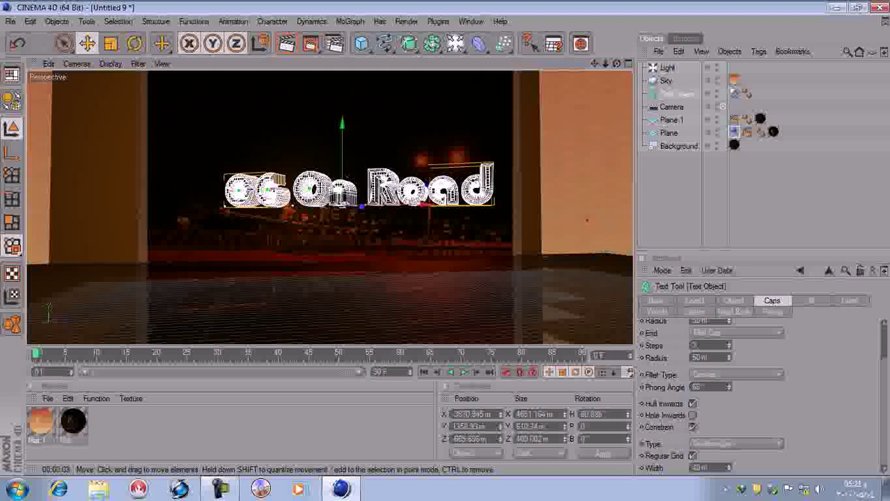
left_click(578, 225)
left_click(284, 46)
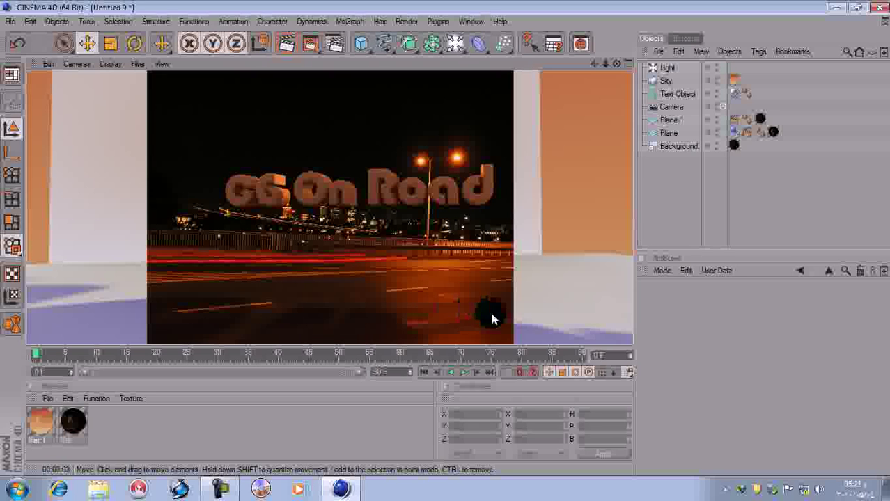
Play the simulation of the falling text, stop it, and move the timeline to frame 26
left_click(464, 372)
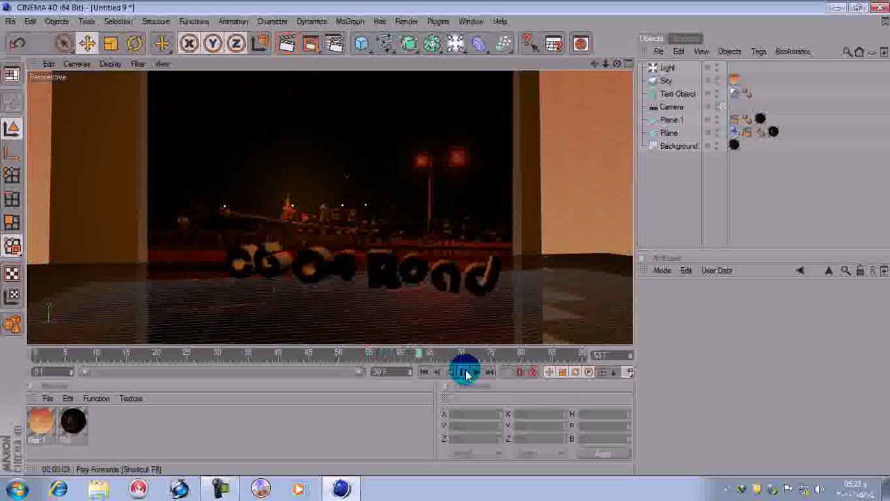
left_click(465, 374)
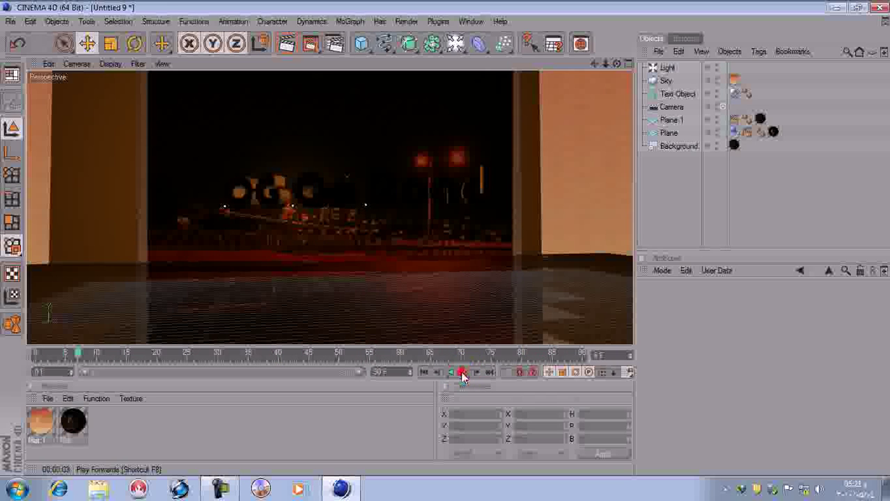
left_click_drag(67, 357, 195, 355)
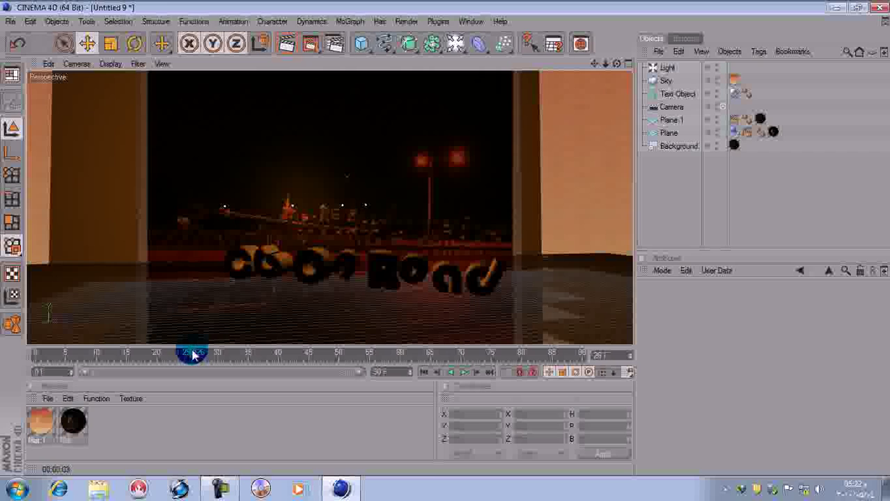
Set the text object's depth to 600
left_click(676, 93)
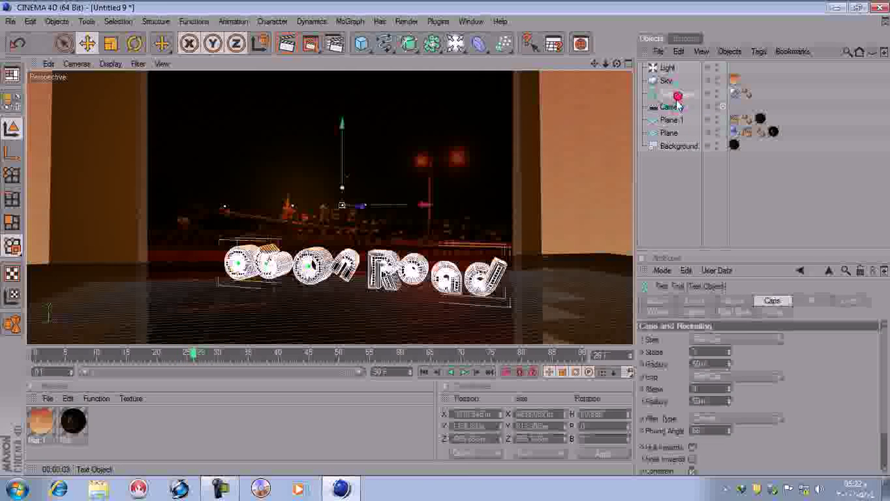
left_click(732, 301)
left_click(724, 339)
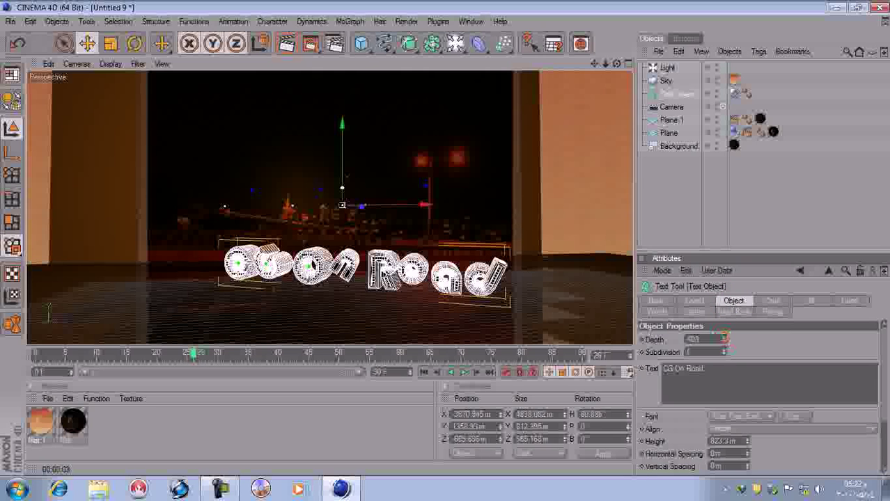
left_click_drag(724, 339, 669, 344)
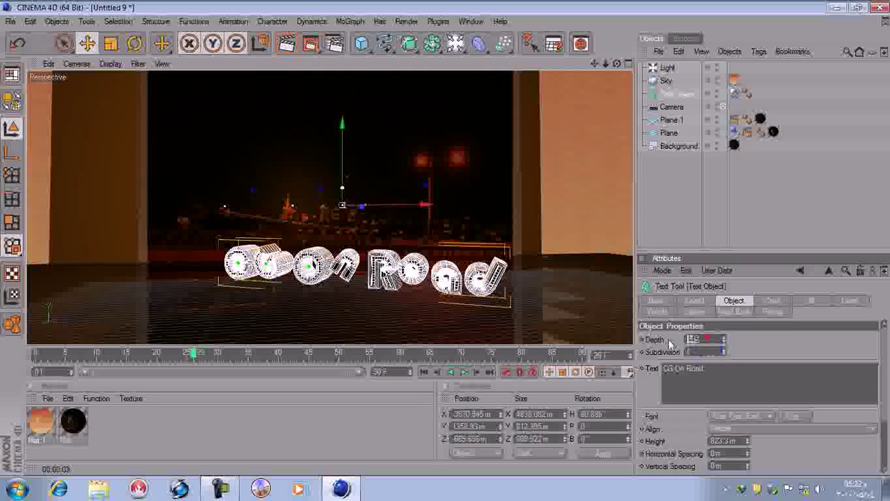
key("Return")
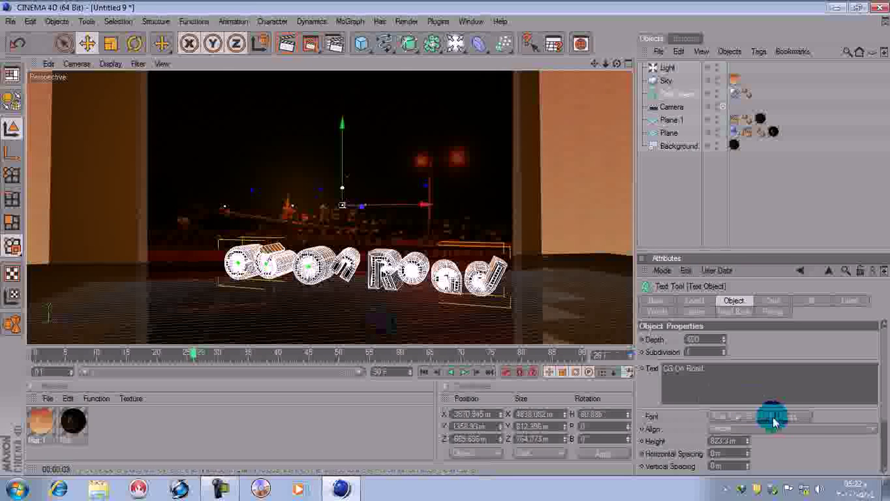
Replay the simulation of the 600-deep text from the first frame and stop it near frame 28
scroll(879, 387, "down", 3)
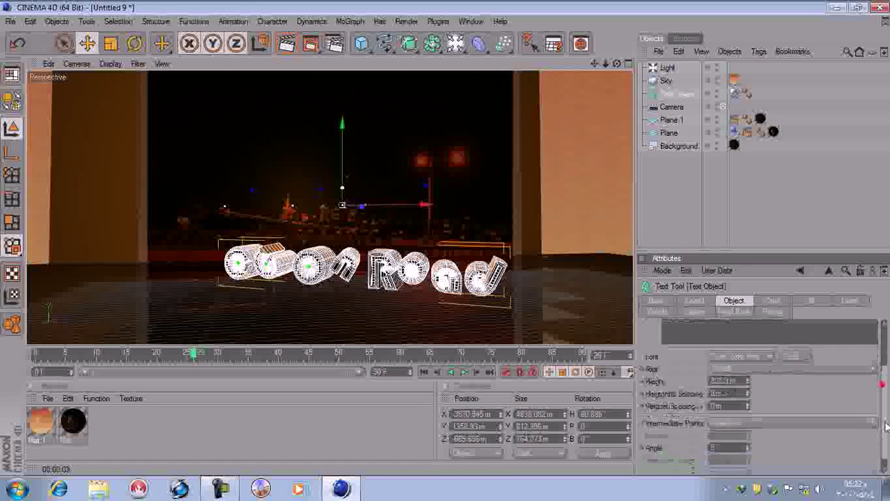
scroll(883, 440, "up", 3)
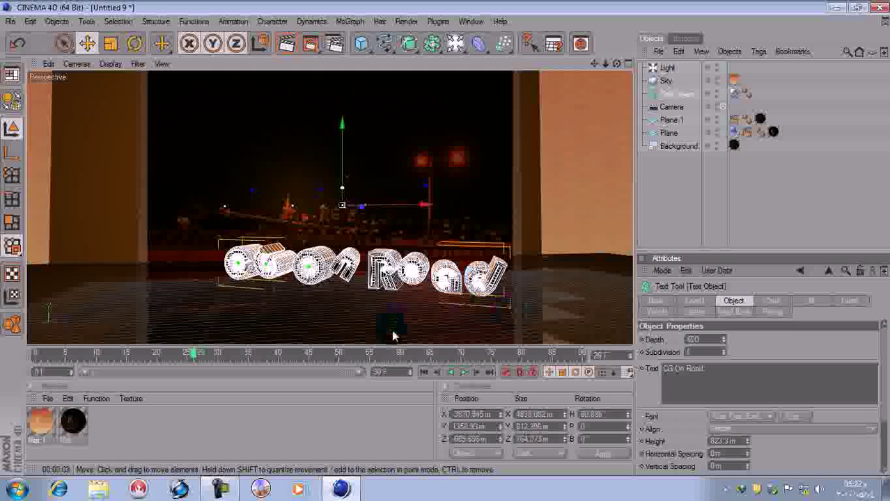
left_click(424, 373)
left_click(464, 373)
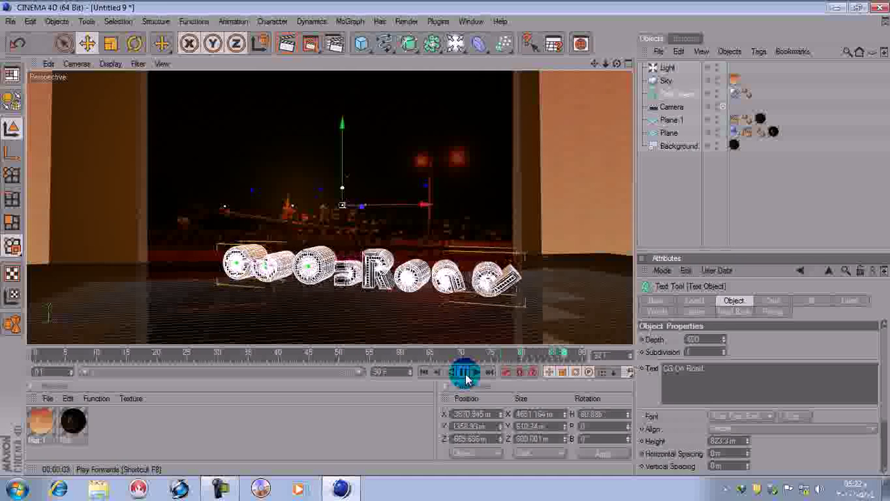
left_click(464, 374)
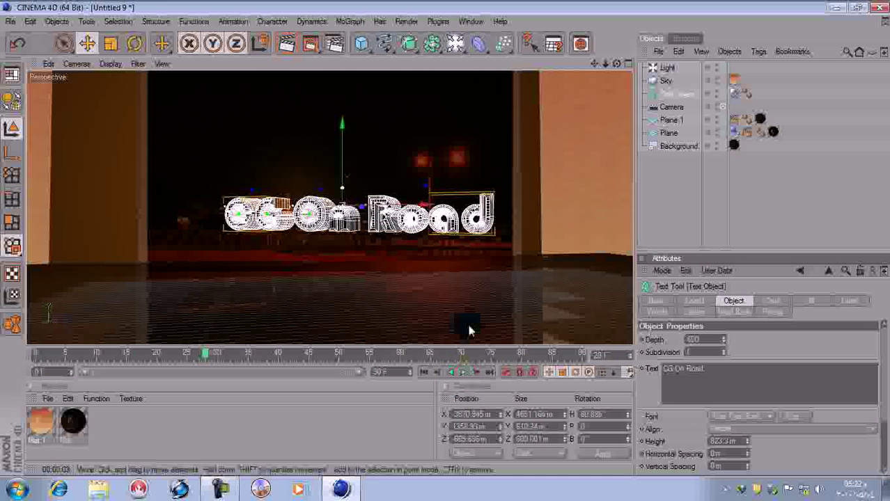
Change the text object's font to Bravura Display SSi in the Regular style and render the view
left_click(795, 414)
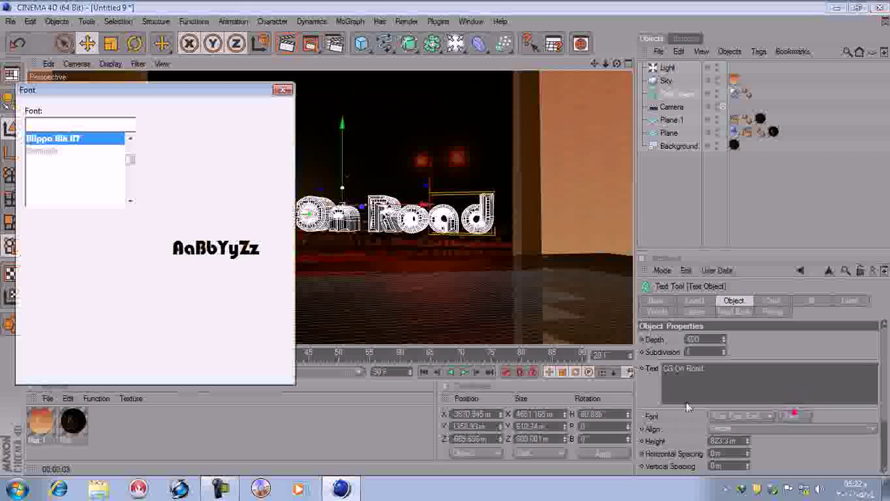
left_click(139, 153)
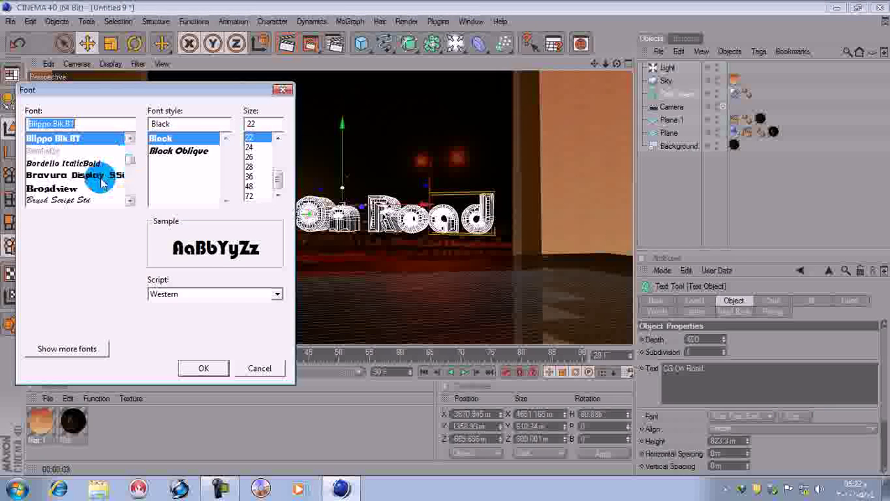
left_click(102, 178)
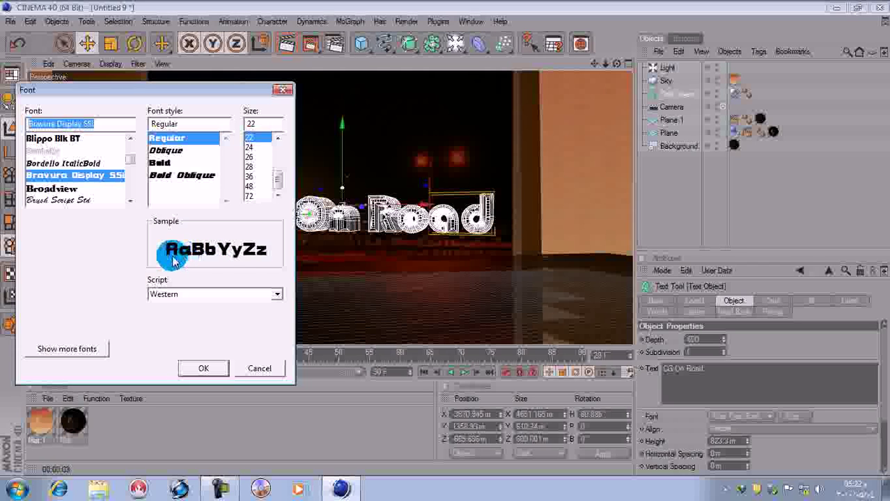
left_click(218, 368)
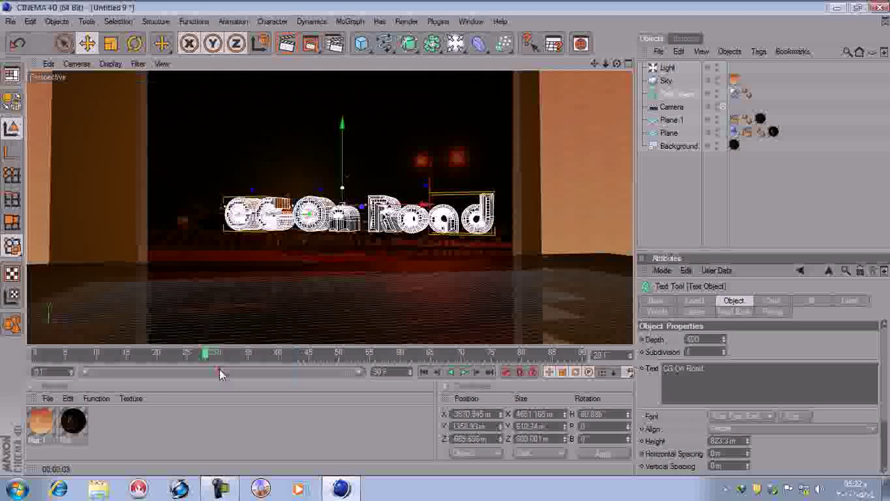
left_click(285, 44)
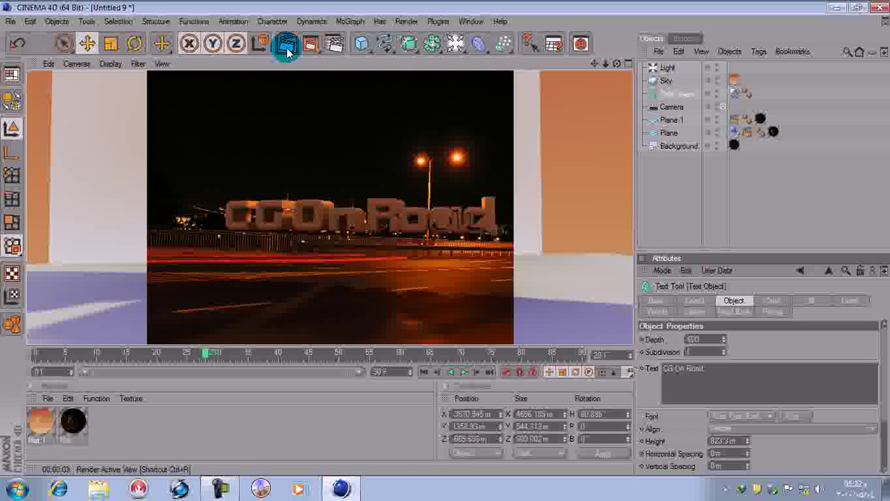
Extend the animation to 150 frames and stretch the preview range to cover its full length
left_click(460, 371)
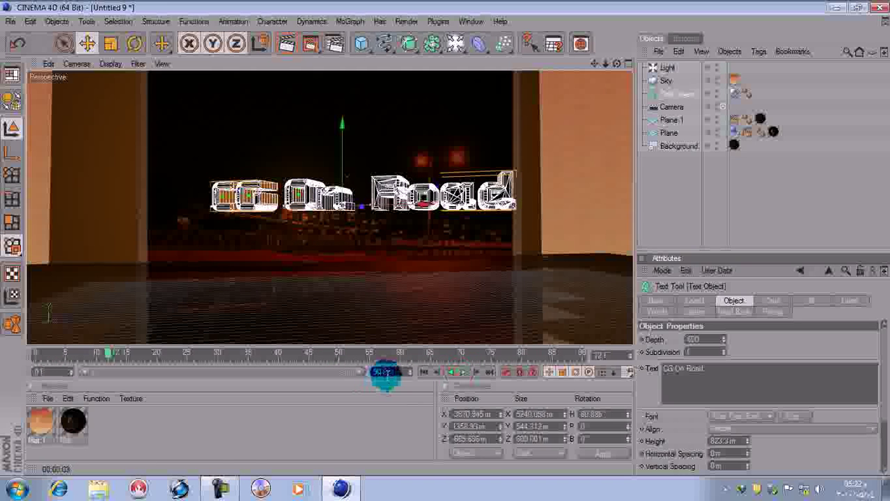
left_click(385, 373)
type("1")
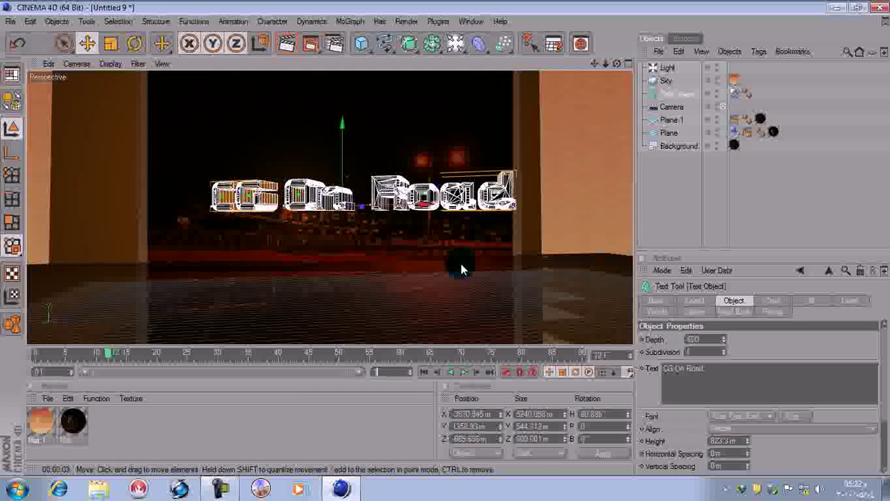
type("50")
key("Return")
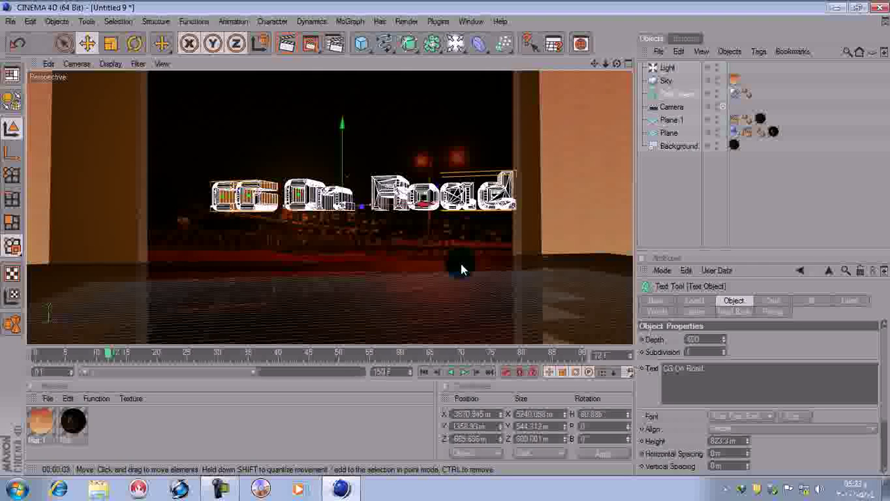
left_click(264, 364)
left_click_drag(255, 374, 363, 373)
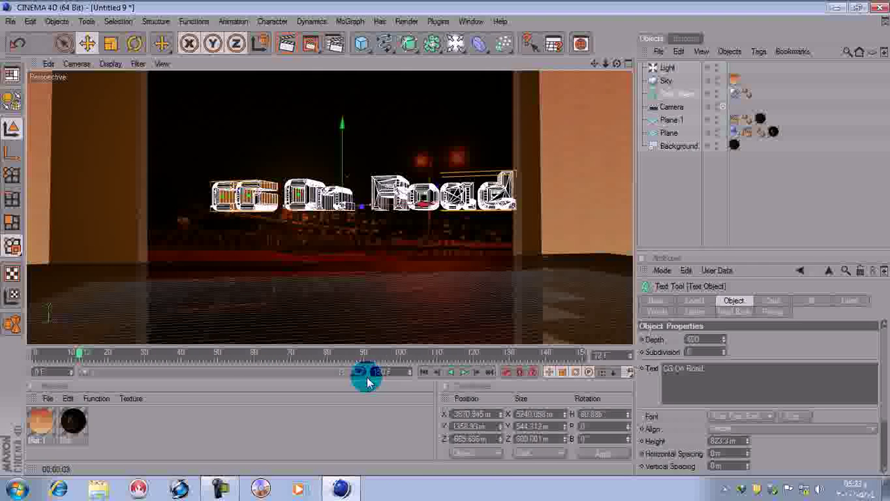
Play the simulation through the longer timeline, stop it, and return to the first frame
left_click(460, 372)
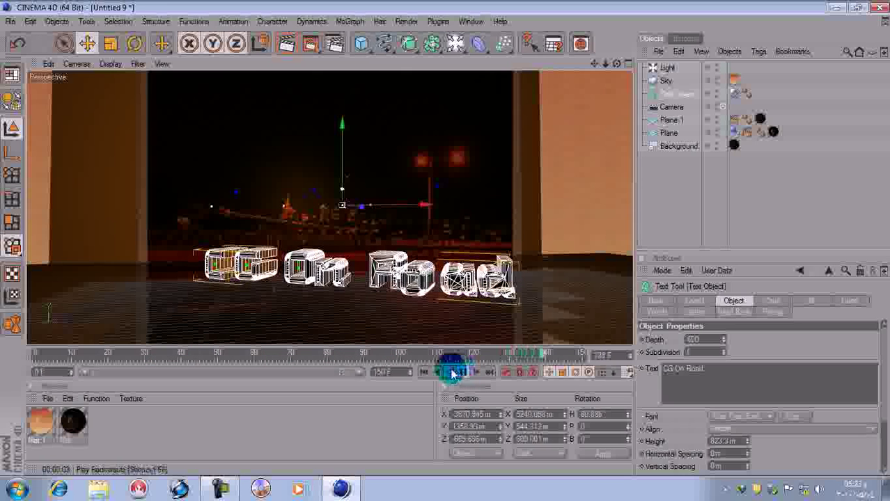
left_click(463, 374)
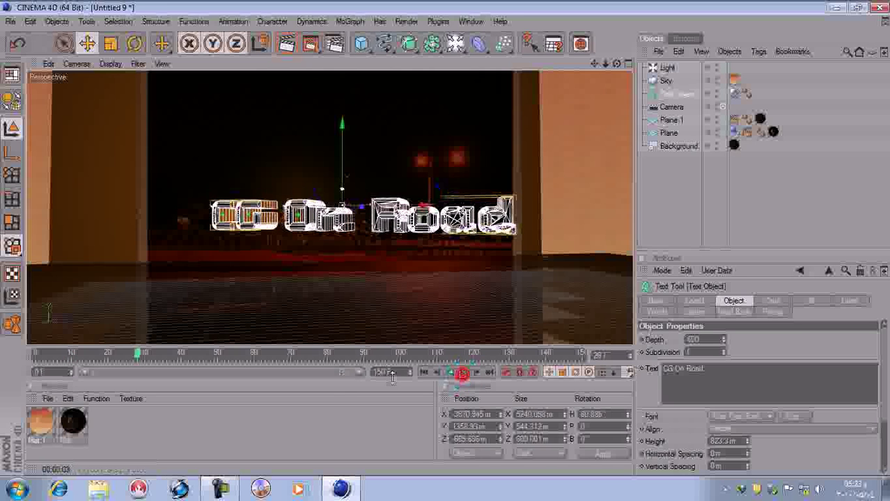
left_click(136, 356)
left_click_drag(102, 356, 8, 354)
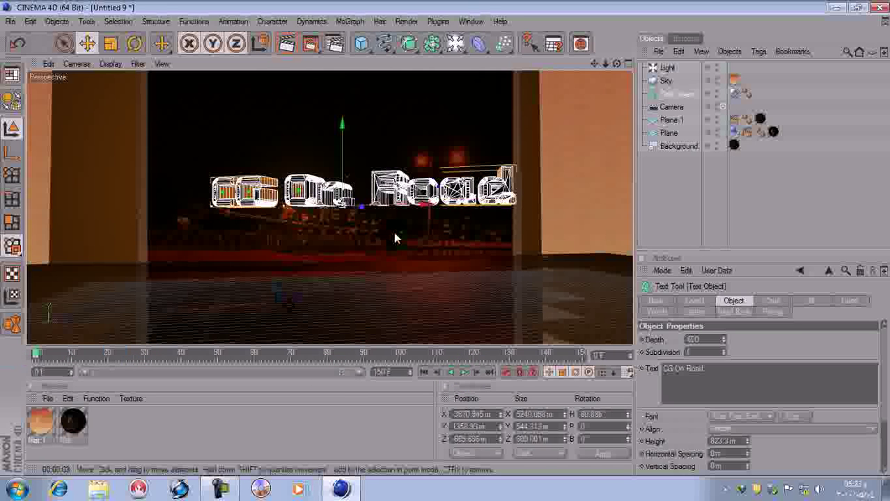
Deselect the text, play the simulation to about frame 41, and render the view
left_click(562, 207)
left_click(464, 373)
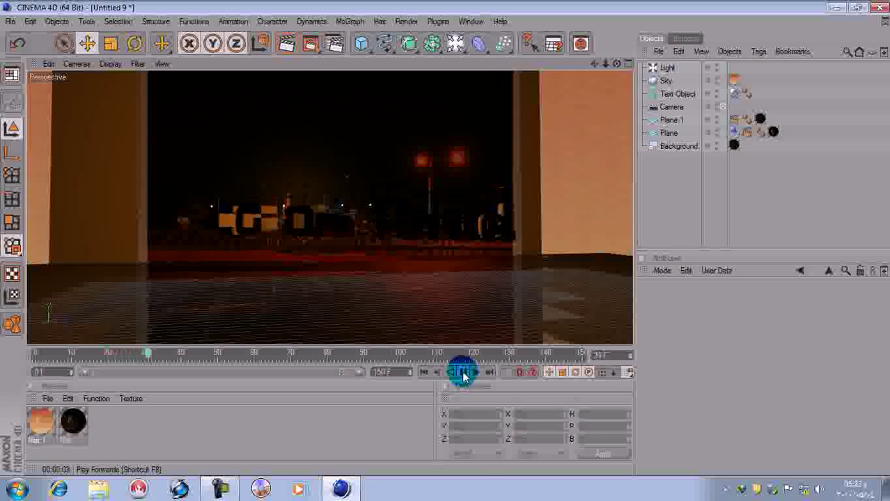
left_click(286, 43)
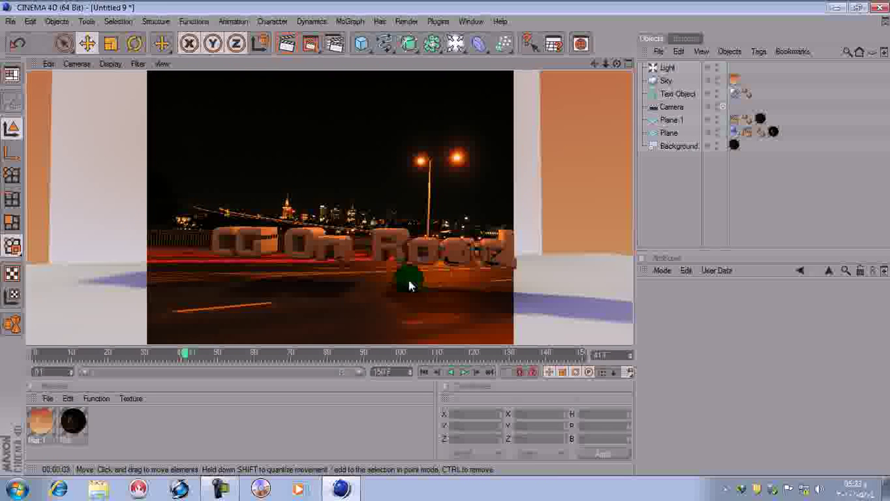
Set the start cap's fillet radius to 25 m in the text object's caps and rounding settings
left_click(468, 257)
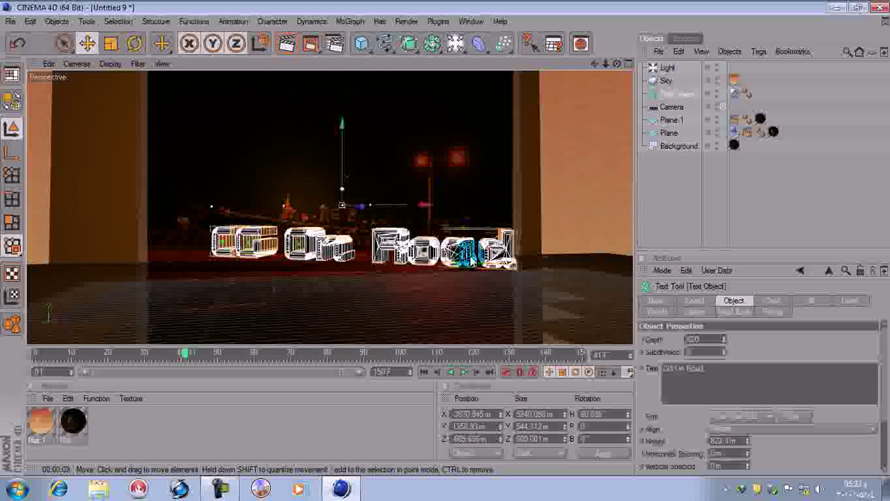
scroll(883, 396, "down", 2)
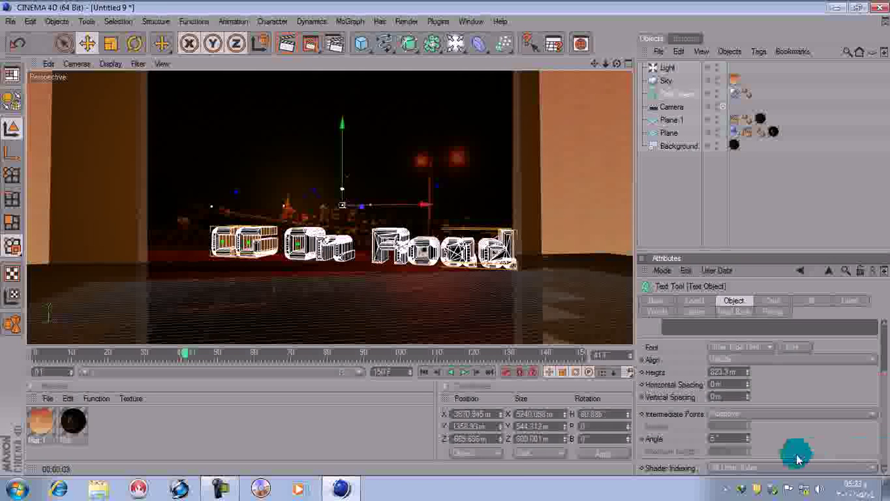
left_click(730, 308)
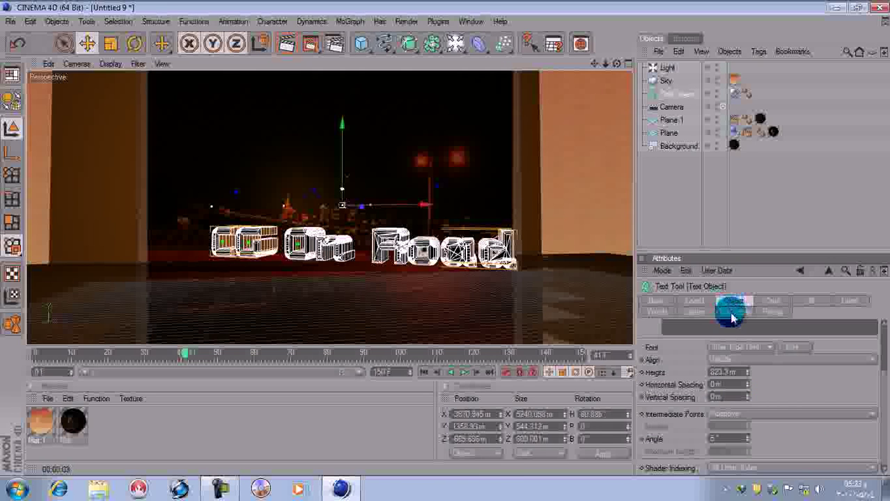
scroll(882, 372, "down", 2)
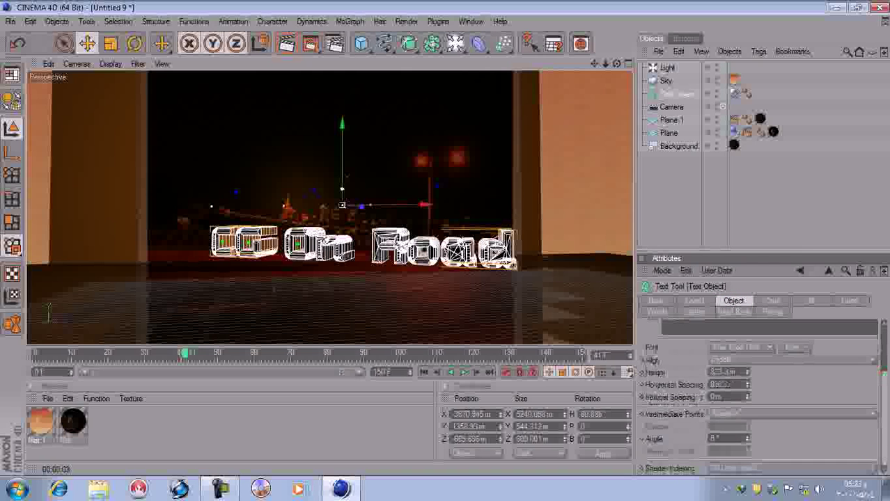
left_click(766, 302)
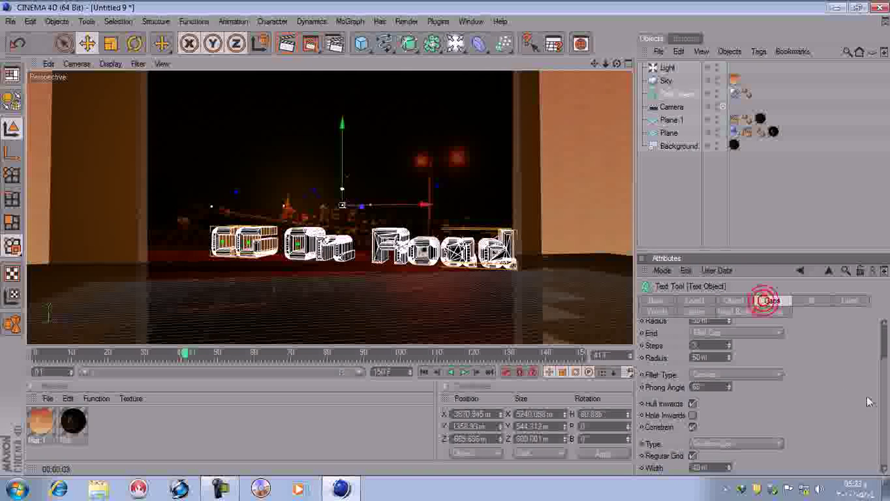
left_click_drag(883, 399, 883, 368)
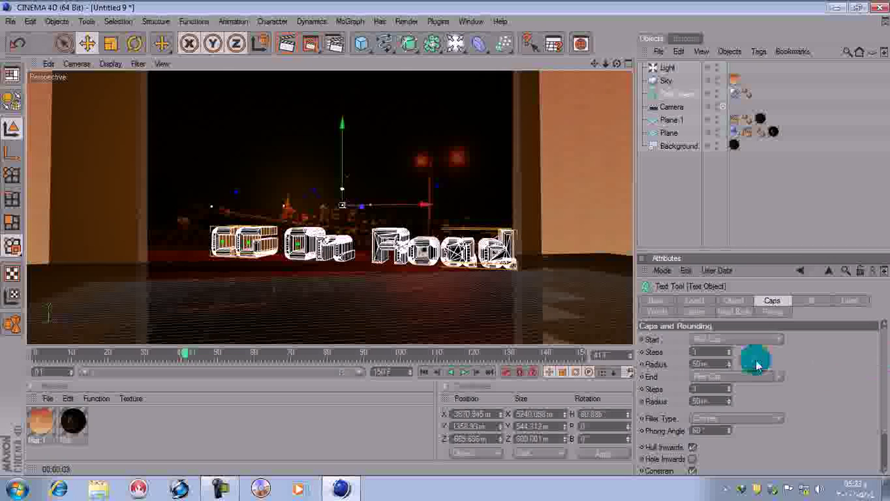
left_click(729, 364)
left_click_drag(729, 364, 728, 390)
left_click(714, 361)
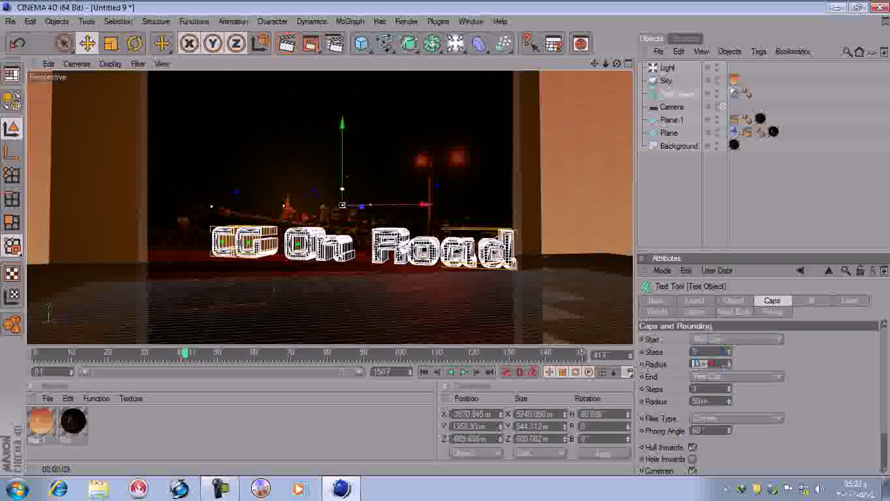
type("25")
key("Return")
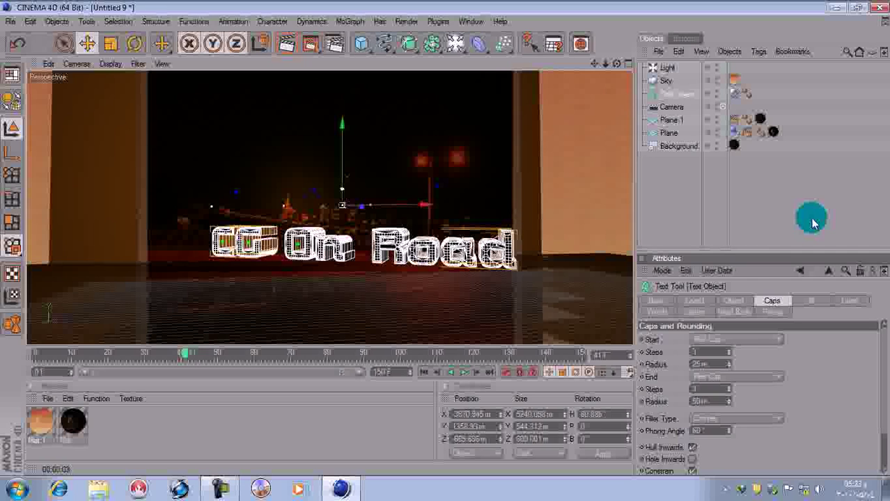
Set the end cap's fillet radius to 25 m and render the view
left_click(712, 402)
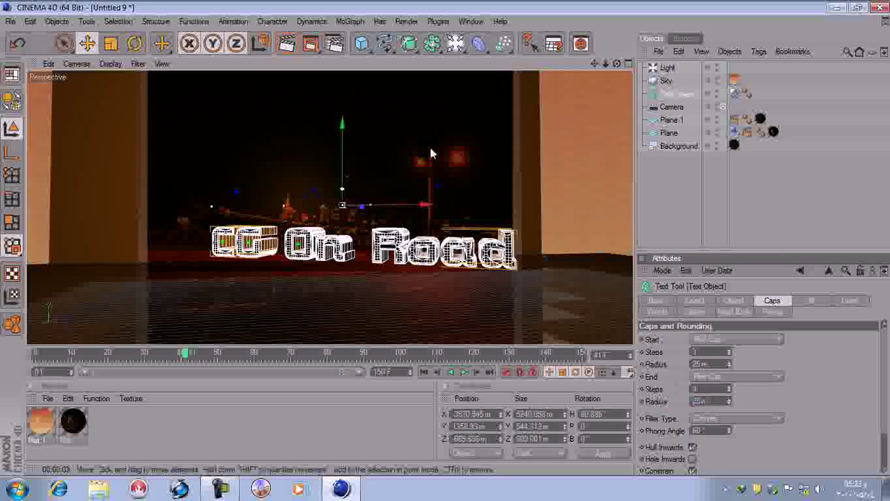
left_click(287, 43)
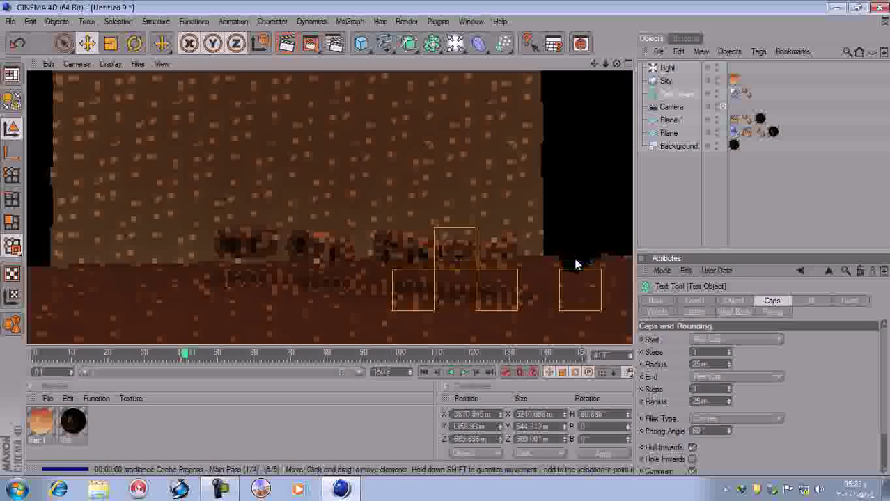
left_click(570, 278)
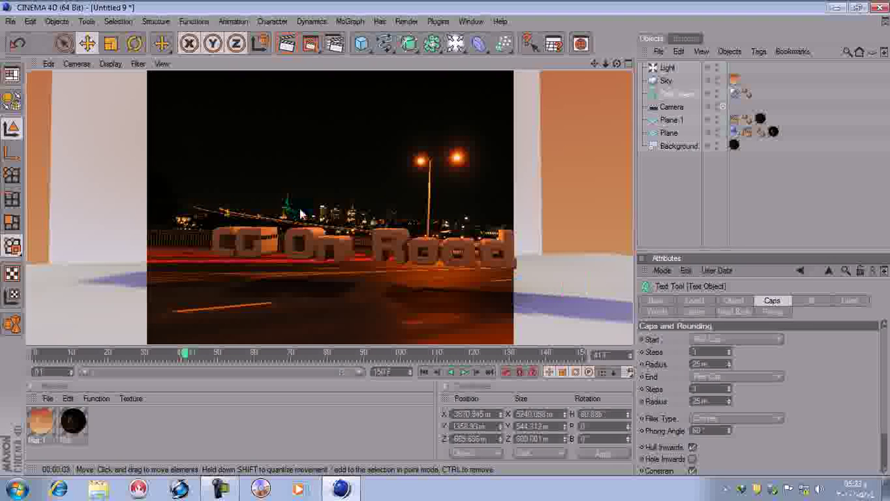
Scale the text object up slightly to about 5276 m on X and 583 m on Y
left_click(332, 256)
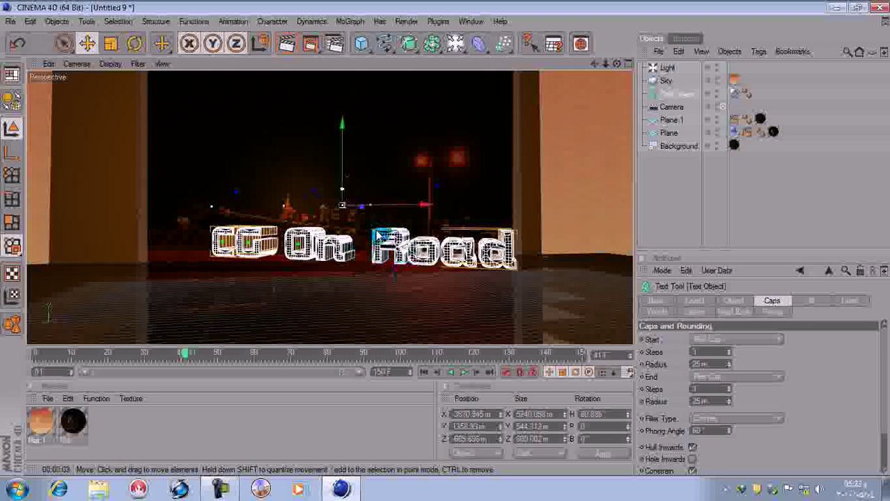
left_click(111, 43)
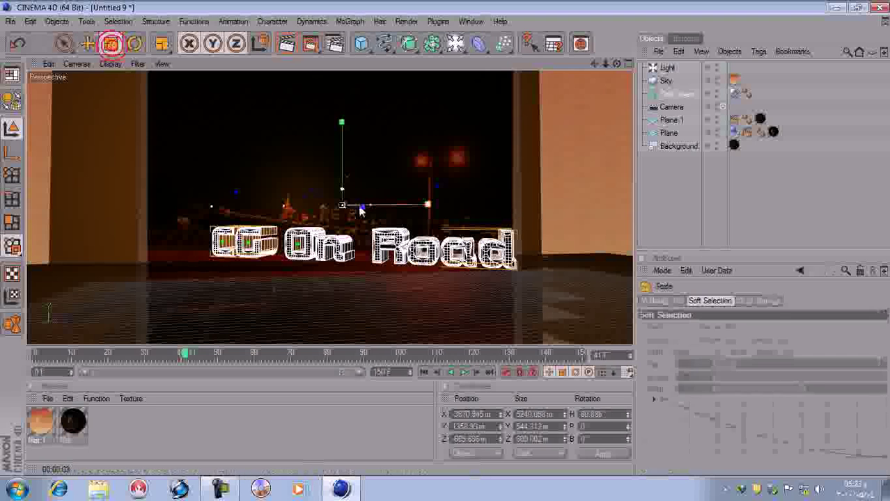
left_click_drag(427, 204, 427, 205)
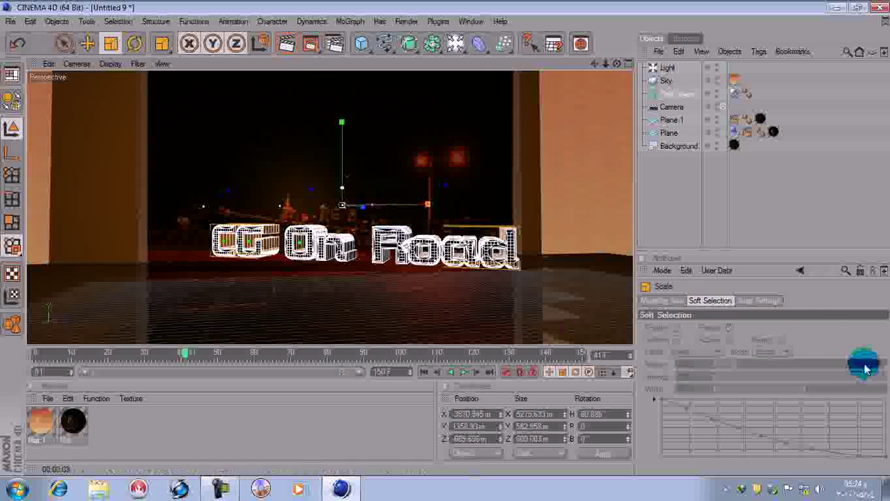
Adjust the text object's coordinate scale to 0.99 on X and 1.29 on Z
left_click(669, 94)
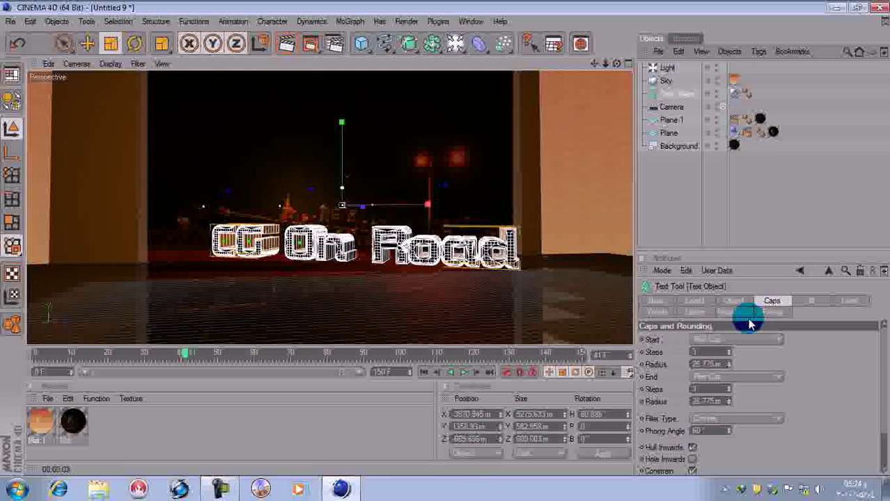
left_click(695, 300)
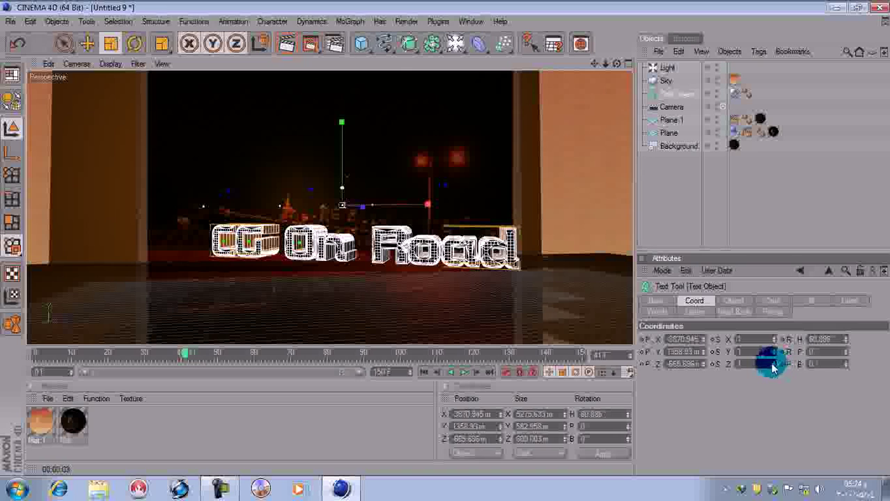
left_click_drag(774, 364, 774, 354)
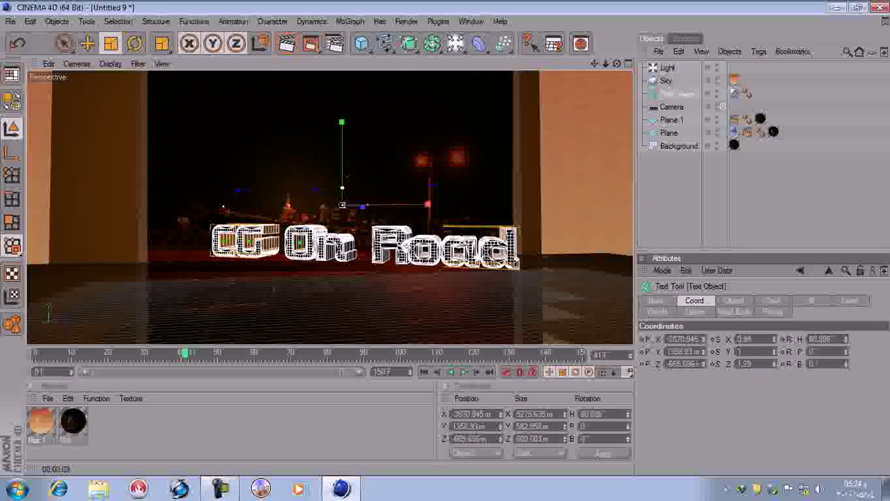
Adjust the text object's coordinate scale to 0.83 on X and 1.05 on Y, and shift its axis slightly along X
left_click_drag(773, 340, 777, 354)
left_click_drag(774, 353, 774, 350)
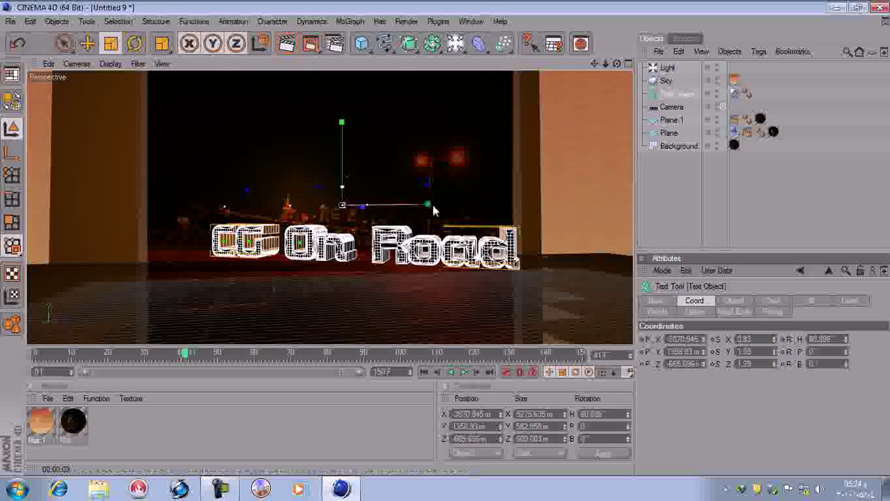
left_click_drag(429, 205, 416, 206)
Move the text object along its X axis to about -3648 m on X and -266 m on Z, and keep it selected
left_click(124, 48)
key("e")
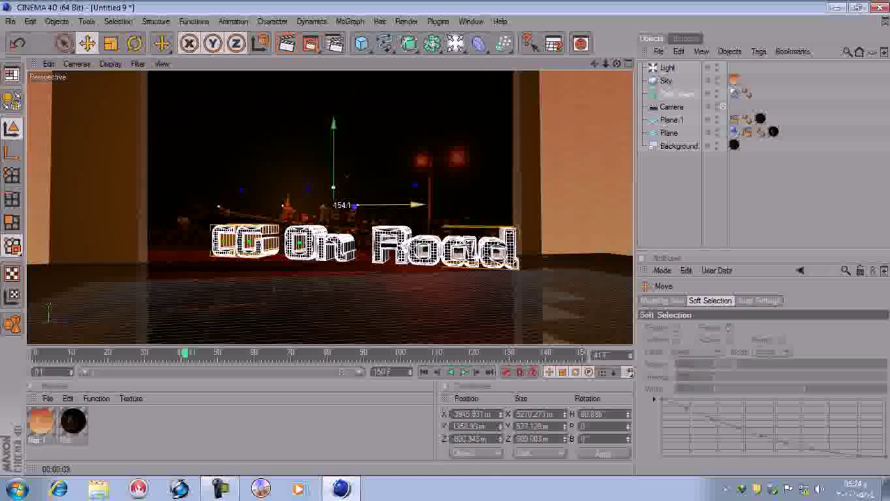
left_click(671, 93)
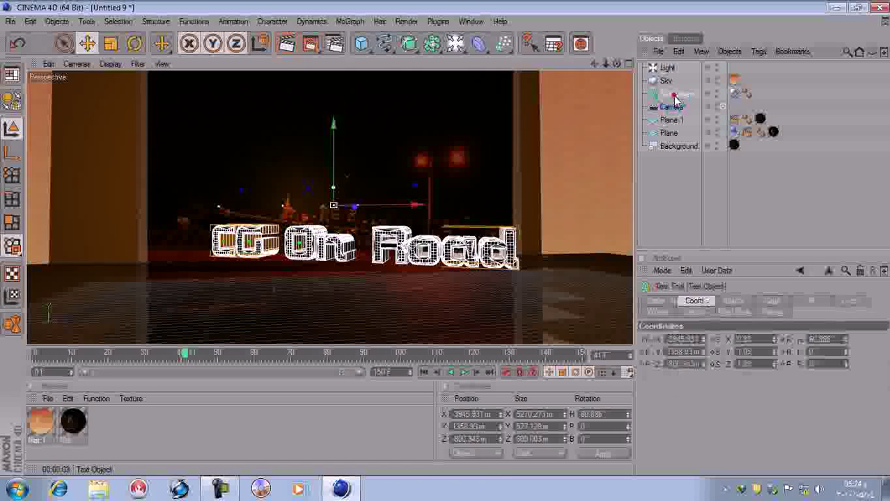
left_click(12, 324)
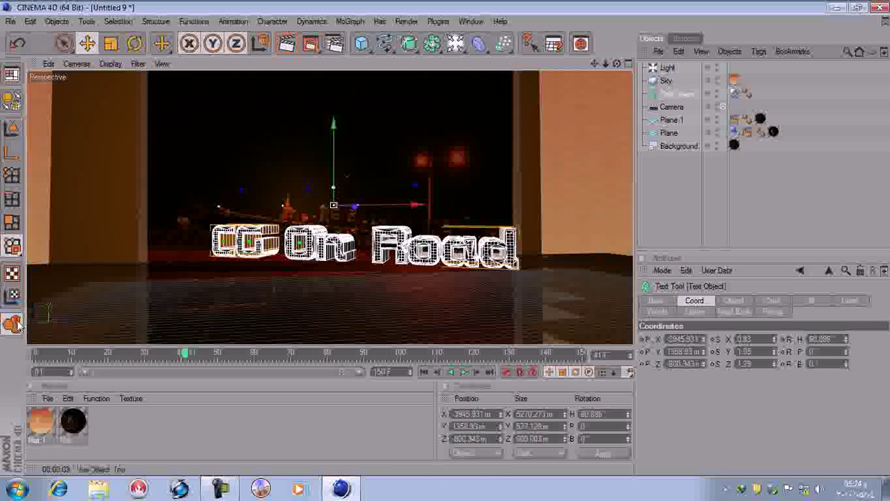
left_click_drag(417, 205, 431, 205)
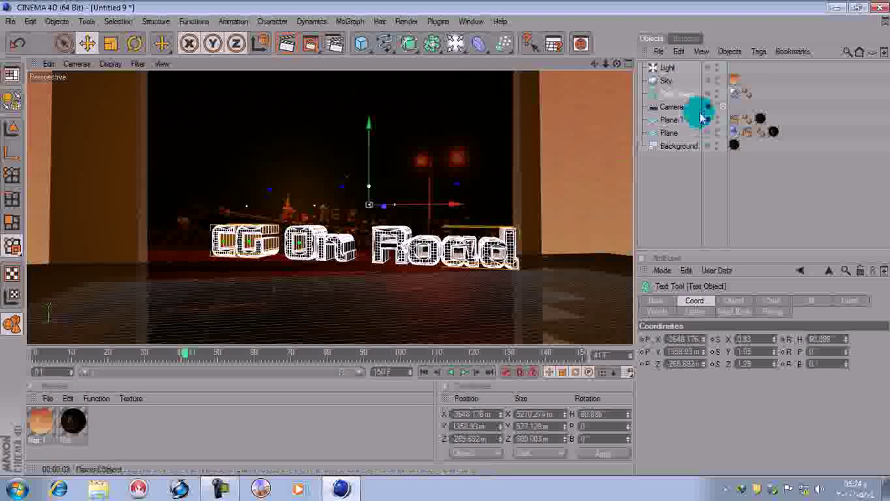
left_click(666, 169)
left_click(671, 95)
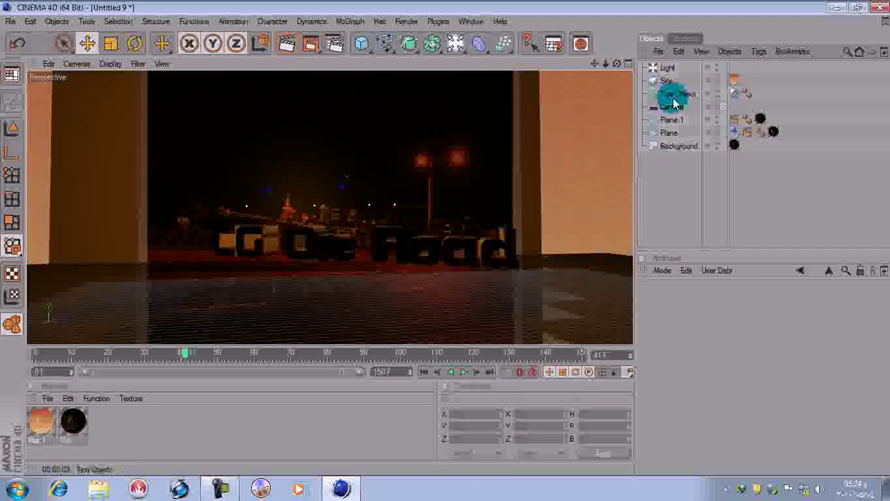
left_click(506, 247)
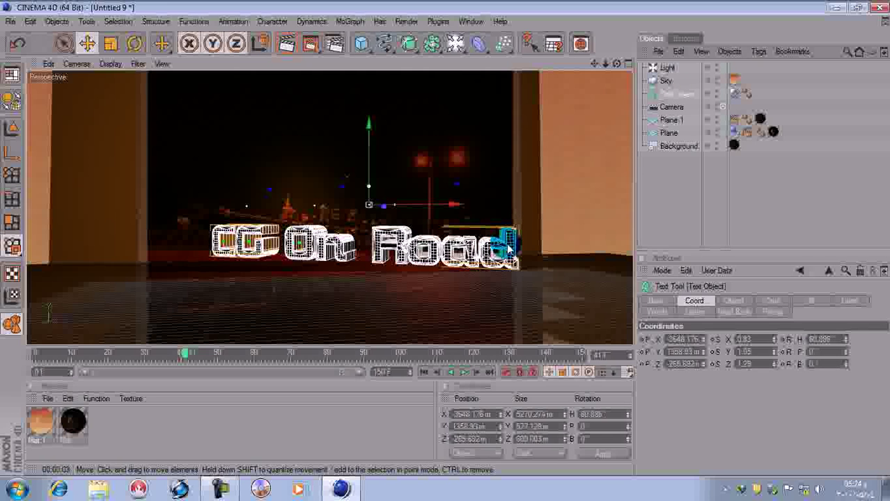
Nudge the text object's position to about -3644 m on X and 1357 m on Y, and render the view
left_click(733, 300)
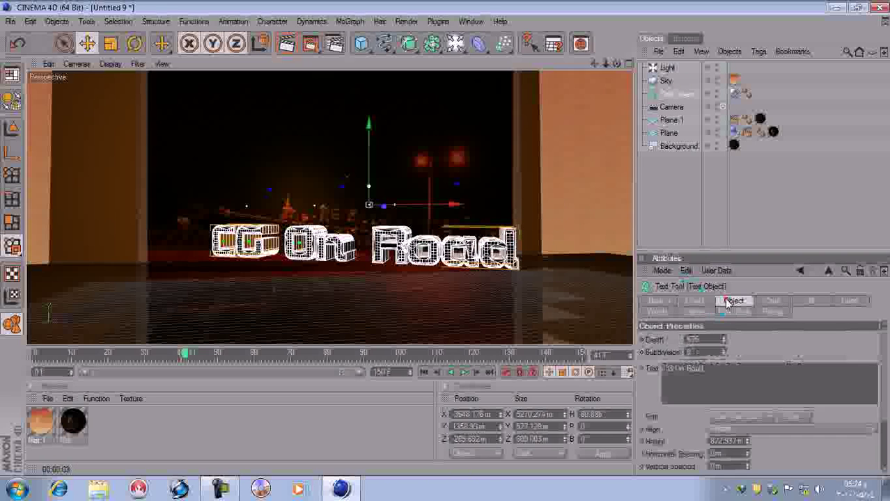
left_click(695, 300)
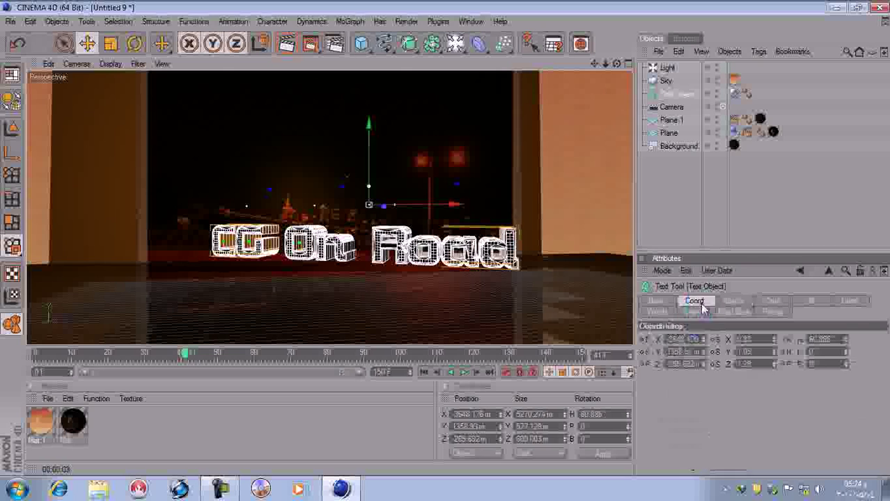
left_click_drag(704, 339, 705, 361)
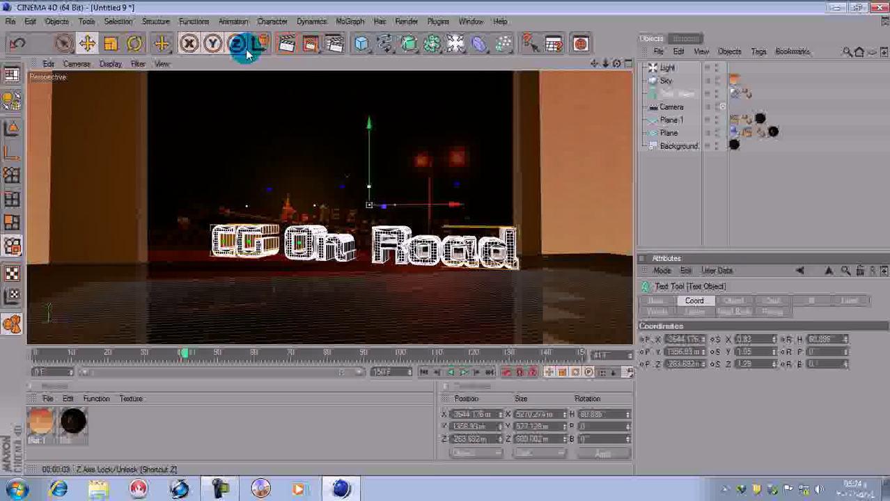
left_click(286, 44)
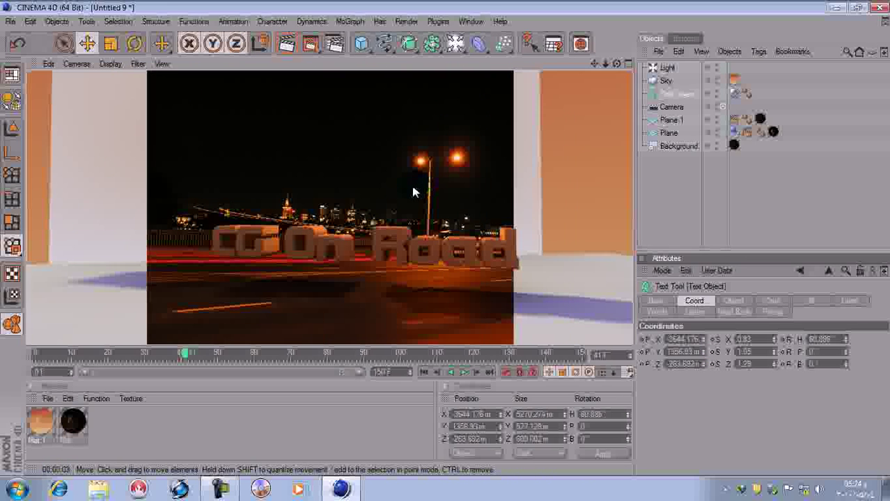
Set the text object's font to Bravura Display SSi, Regular style, size 22
left_click(736, 301)
left_click(792, 416)
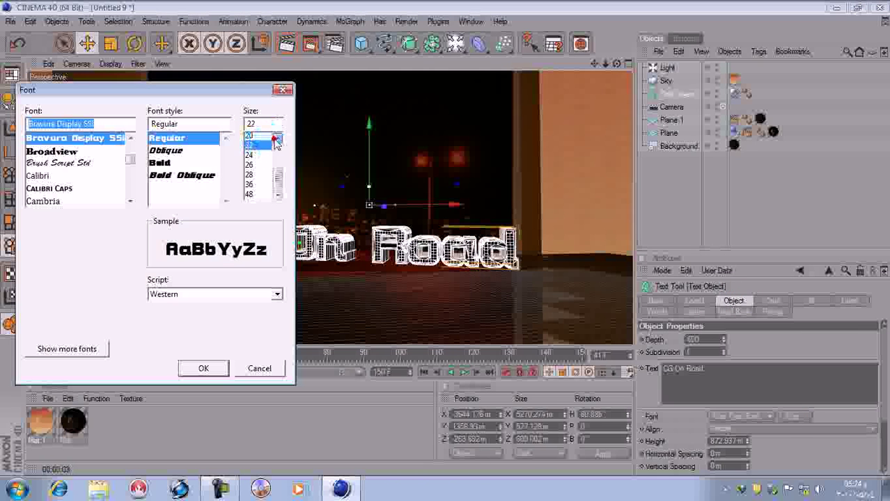
left_click(253, 148)
left_click(206, 369)
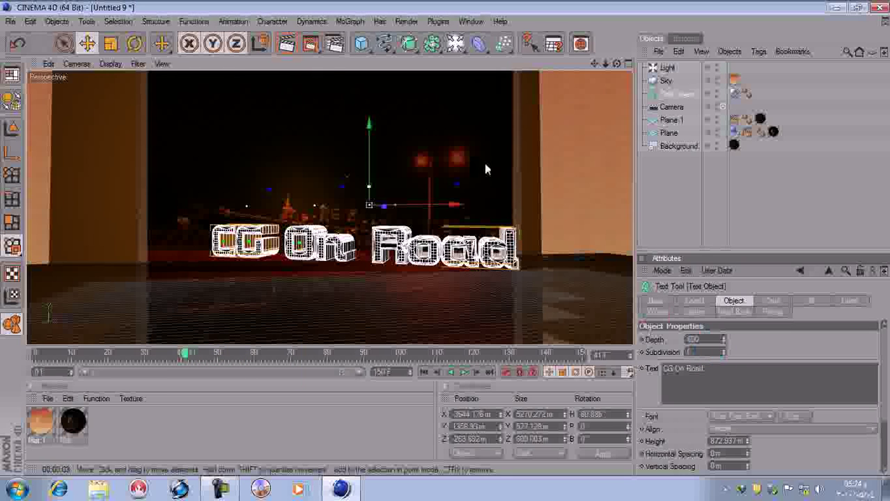
Render the view and play the dynamics simulation forward to frame 70
left_click(286, 44)
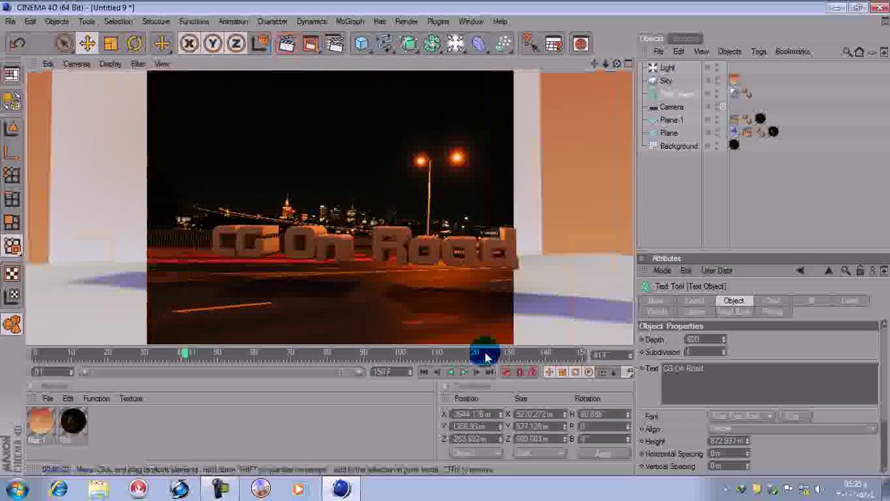
left_click(464, 372)
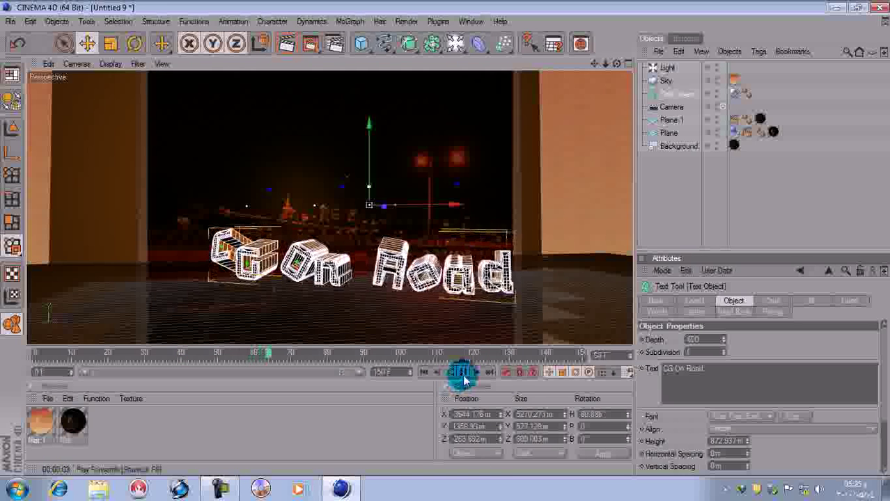
left_click(464, 372)
Set the render output preset to NTSC D1 Widescreen Square Pixel and render the view
left_click(310, 43)
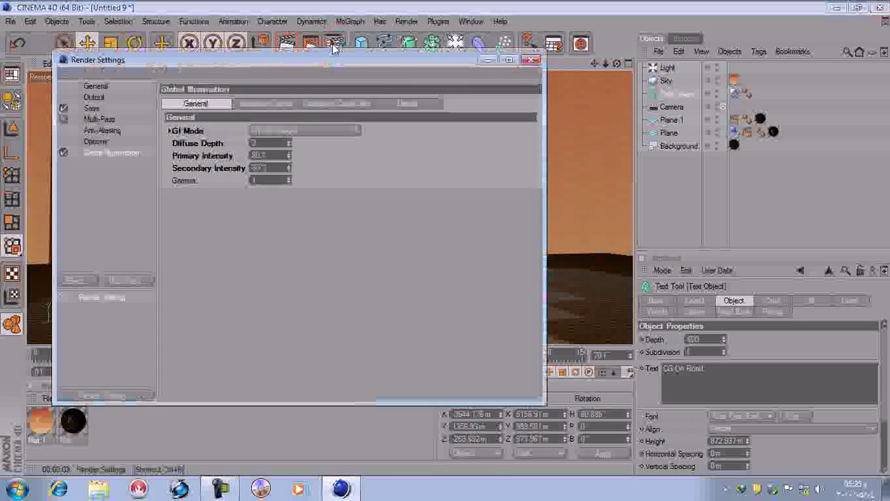
left_click(94, 97)
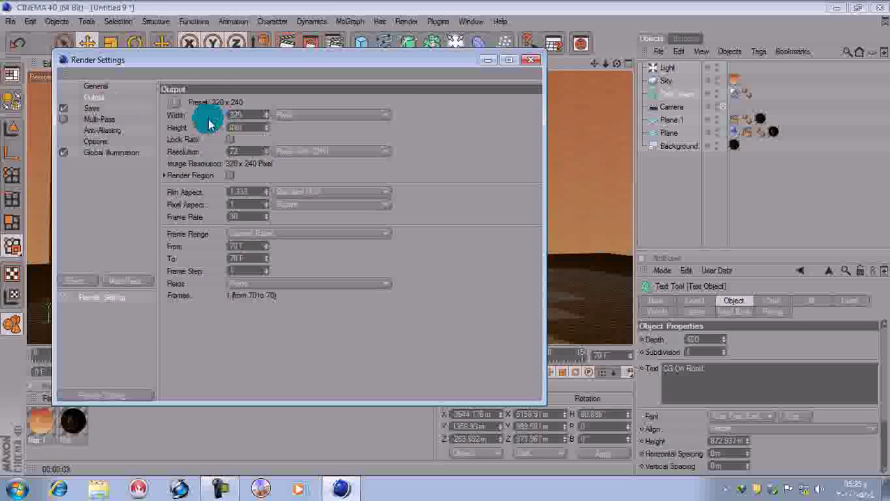
left_click(175, 102)
mouse_move(211, 129)
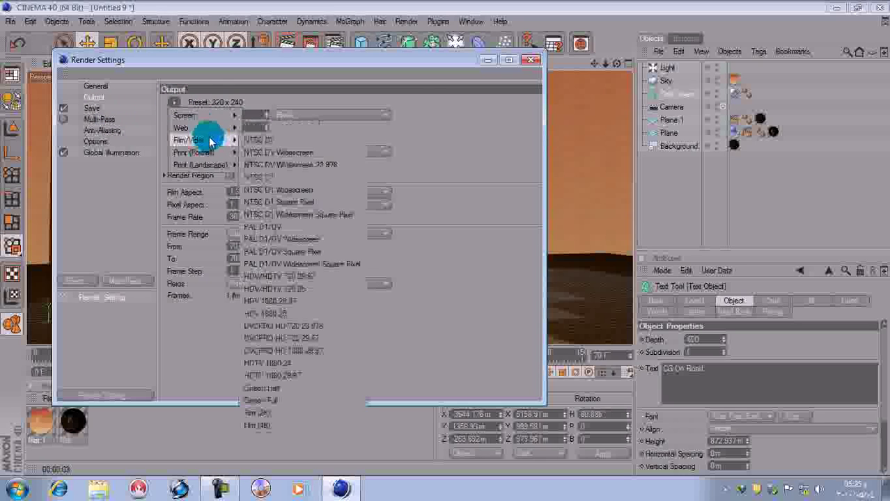
left_click(325, 215)
left_click(532, 59)
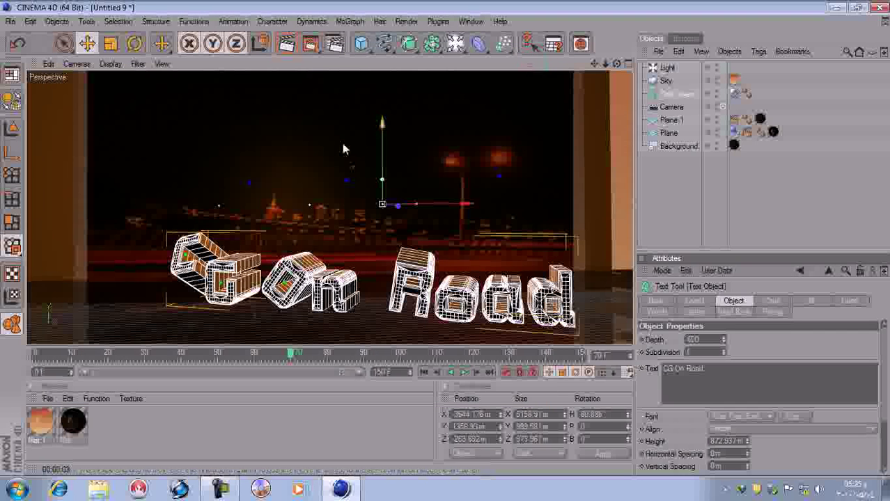
left_click(287, 45)
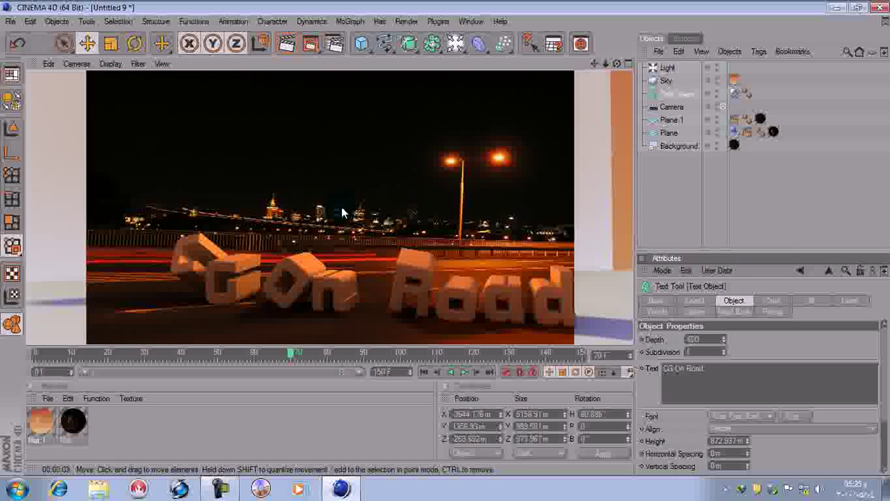
left_click(349, 354)
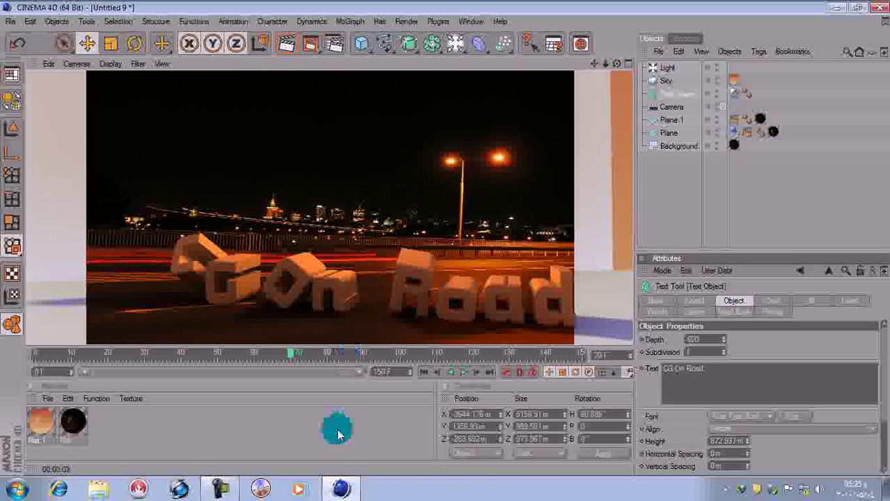
left_click(337, 430)
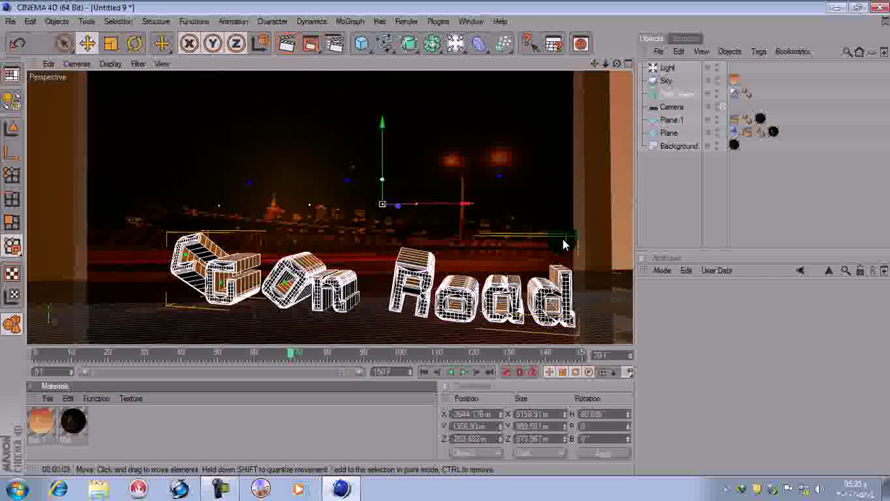
left_click(700, 151)
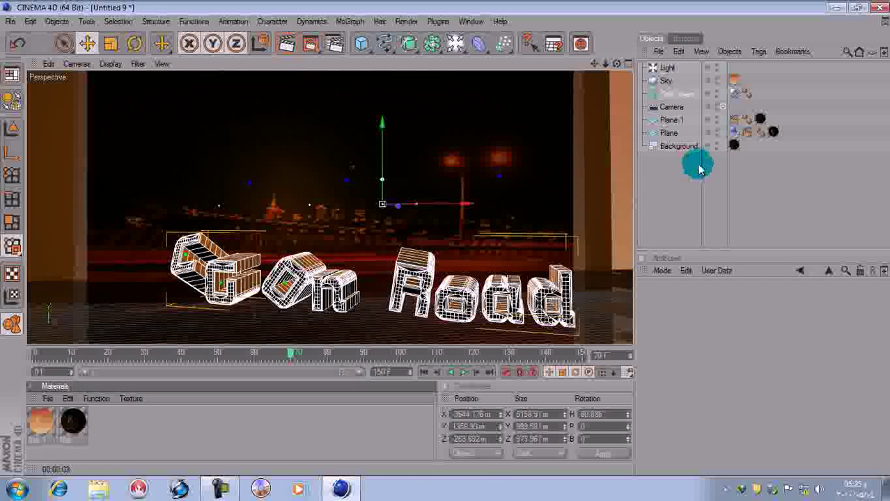
Add a Compositing tag to the text object
right_click(673, 99)
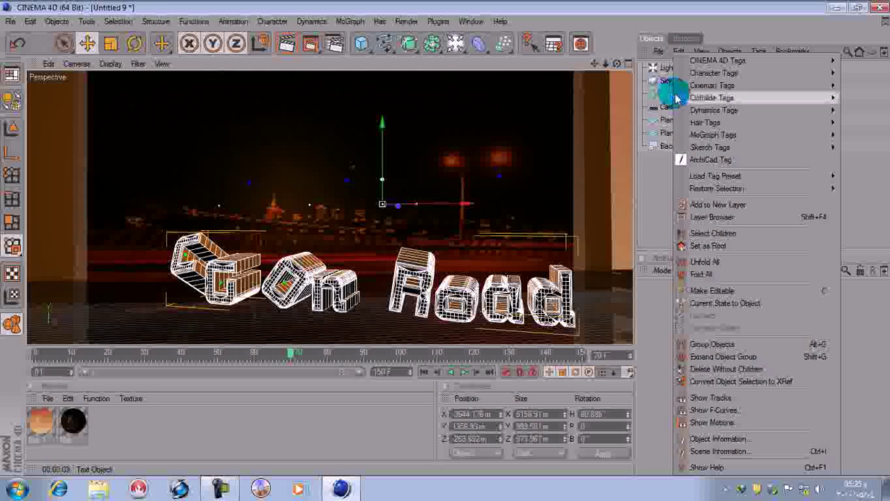
mouse_move(705, 61)
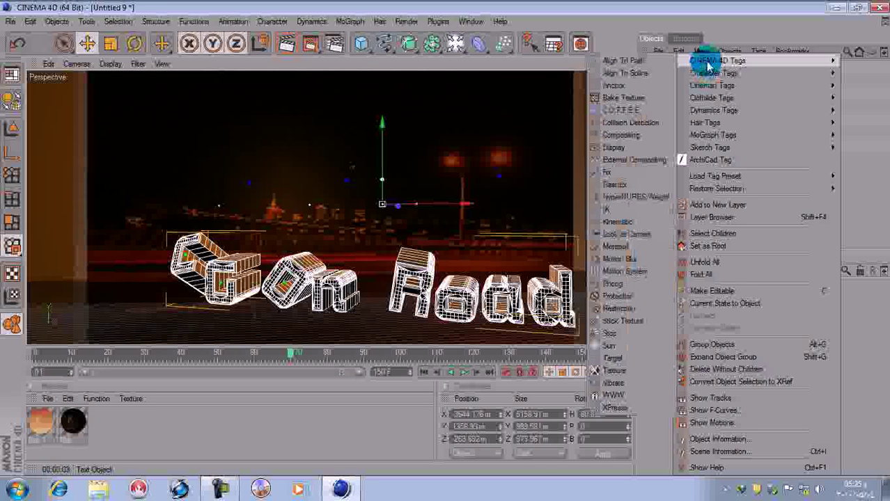
left_click(632, 137)
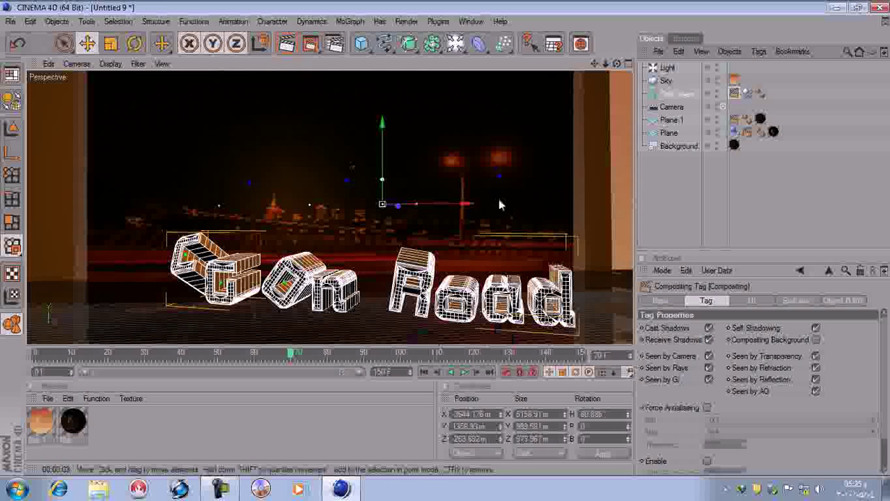
Enable the first object buffer in the Compositing tag of the floor object Plane
left_click(749, 140)
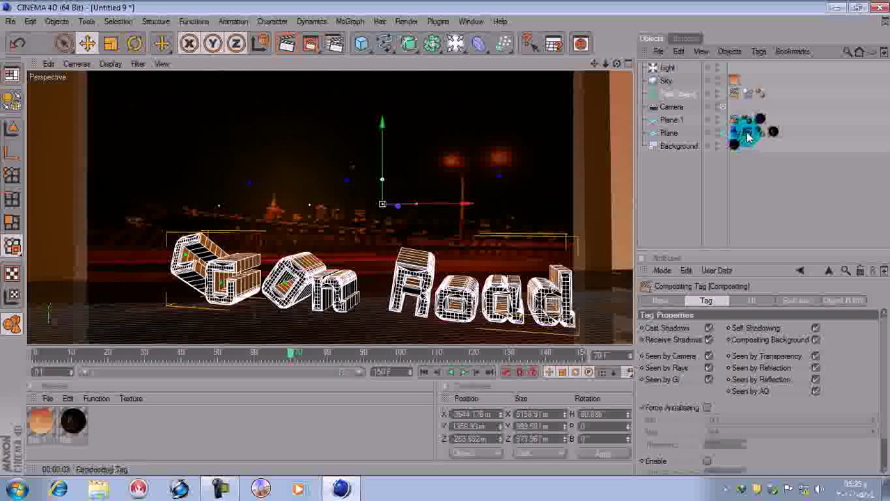
left_click(673, 135)
left_click(749, 131)
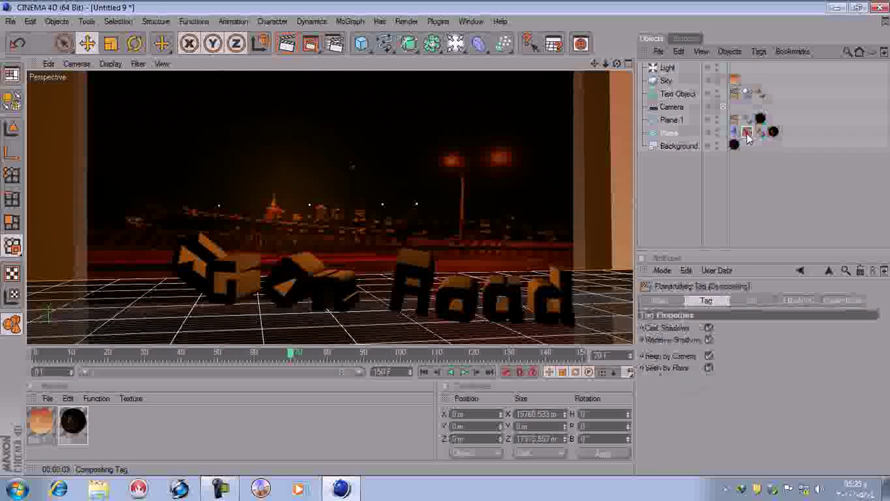
left_click(839, 301)
left_click(674, 328)
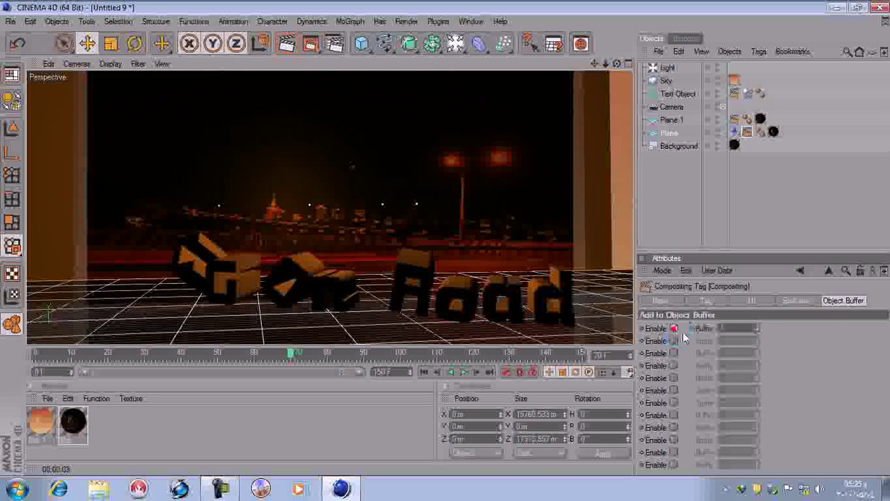
Enable object buffer 2 in the Compositing tag of Plane.1
left_click(733, 120)
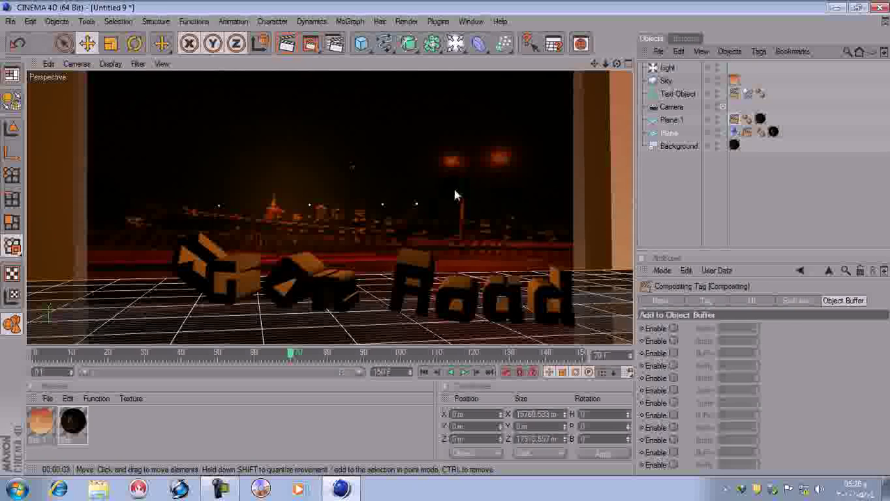
left_click(673, 341)
left_click(748, 339)
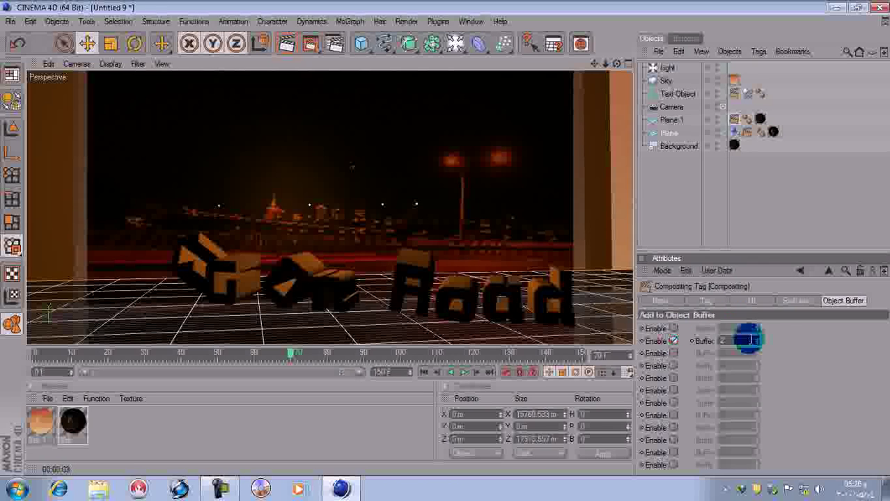
Enable object buffer 3 in the text object's Compositing tag
left_click(736, 94)
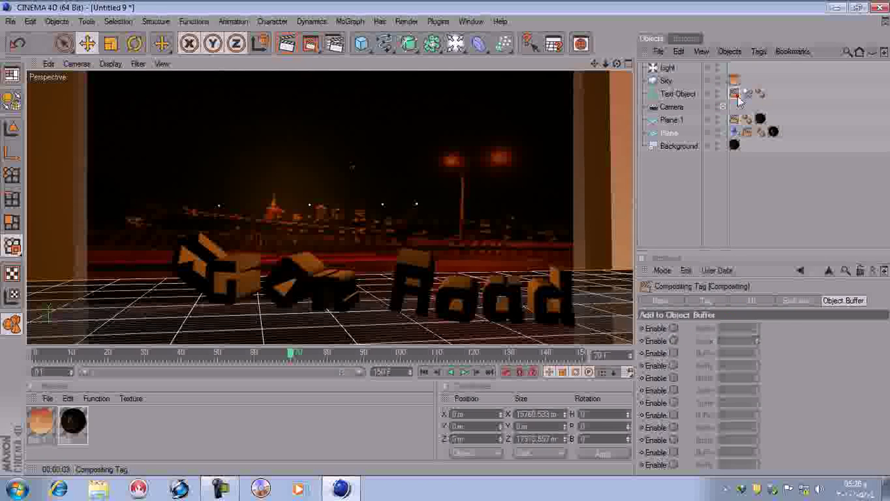
left_click(698, 348)
left_click(674, 353)
left_click(742, 353)
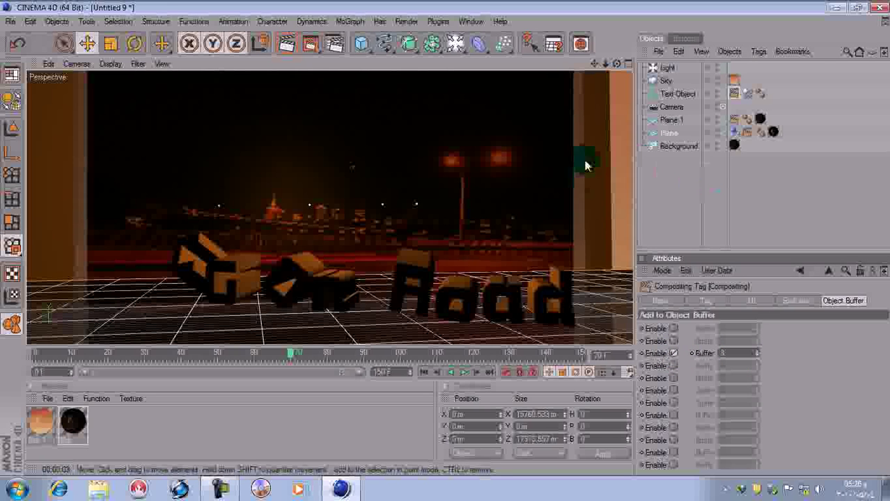
Set the render output to save to a file inside a new folder named Pro
left_click(333, 46)
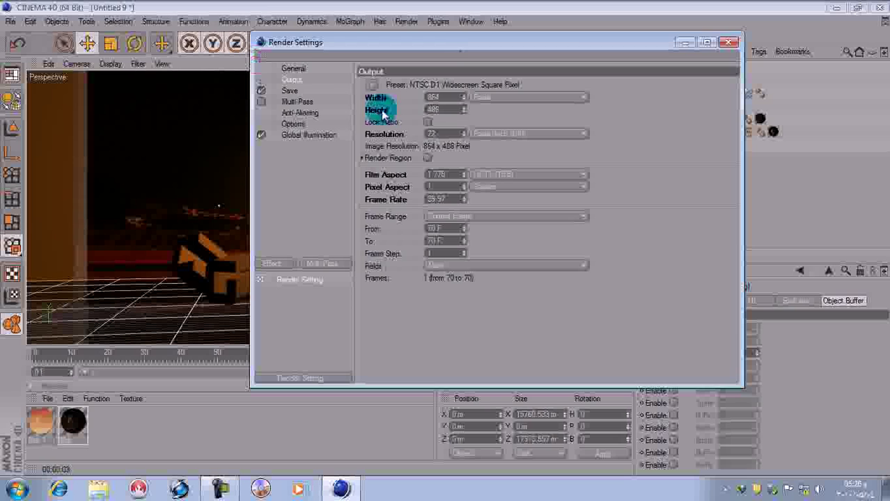
left_click(307, 106)
left_click(287, 91)
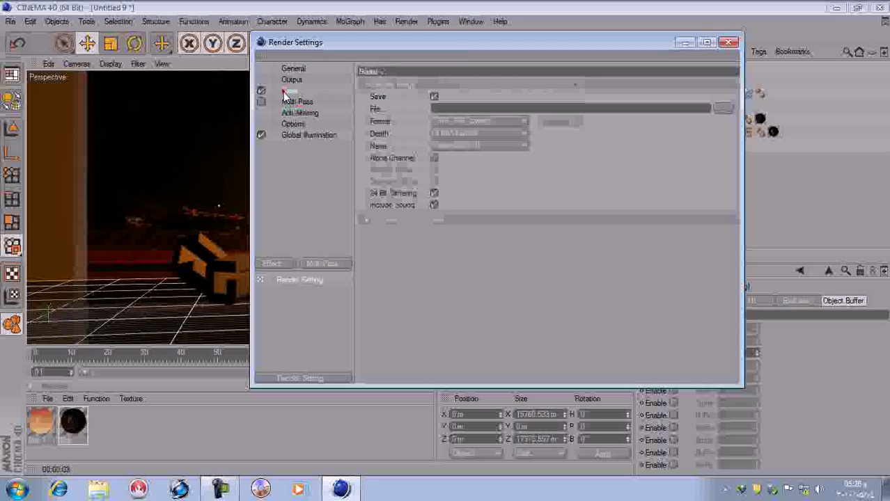
left_click(725, 108)
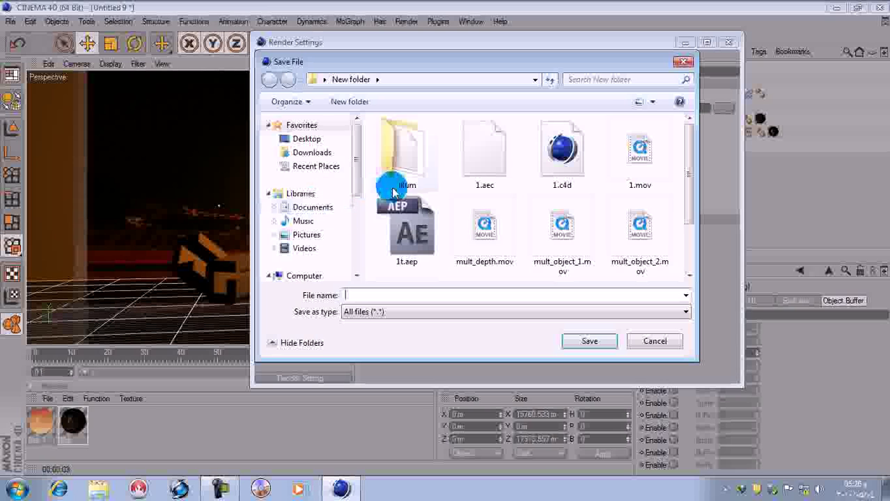
left_click_drag(693, 182, 698, 245)
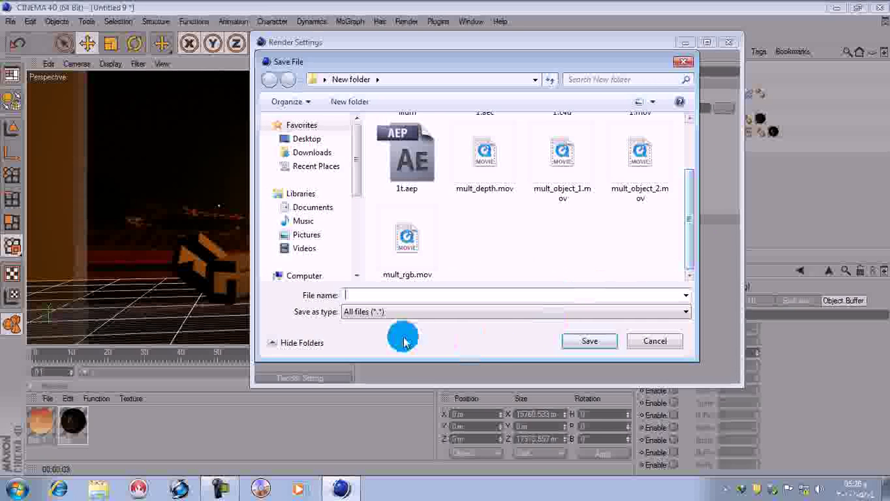
left_click(362, 102)
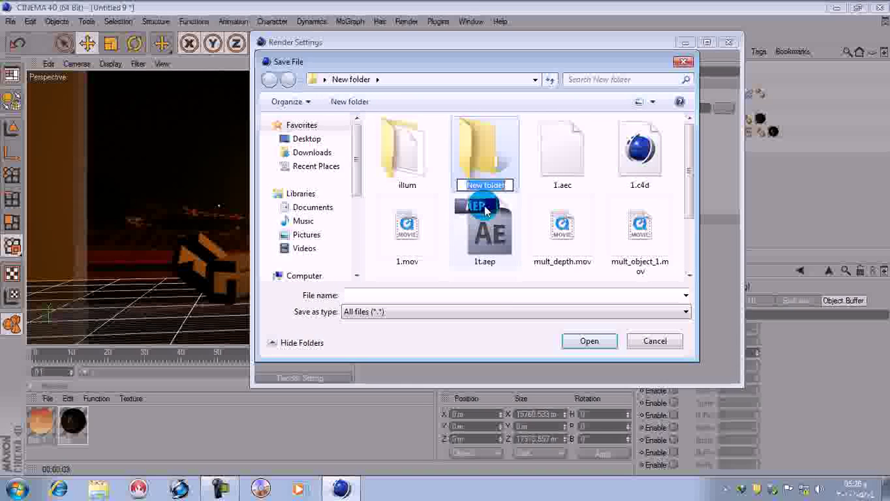
type("Pro")
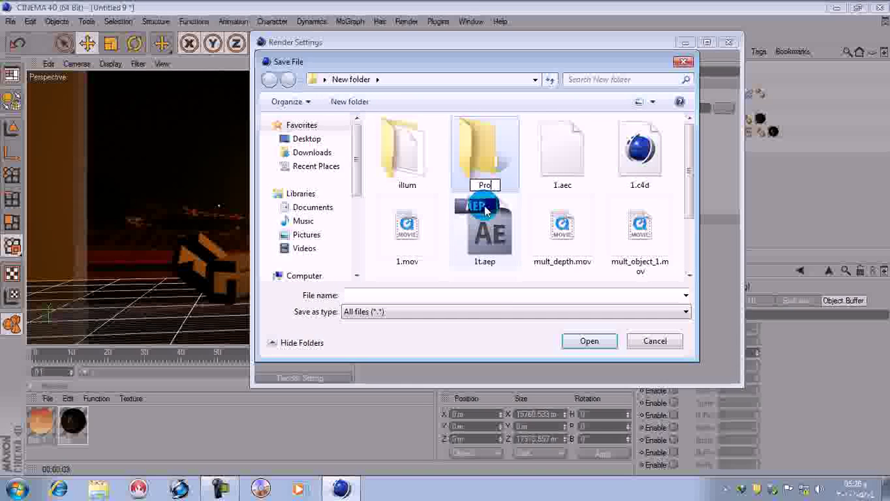
key("Return")
key("Return")
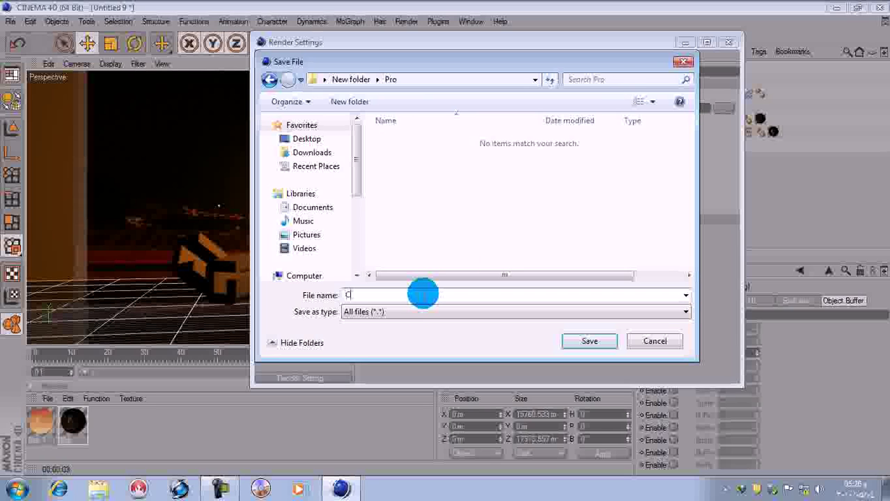
left_click(578, 342)
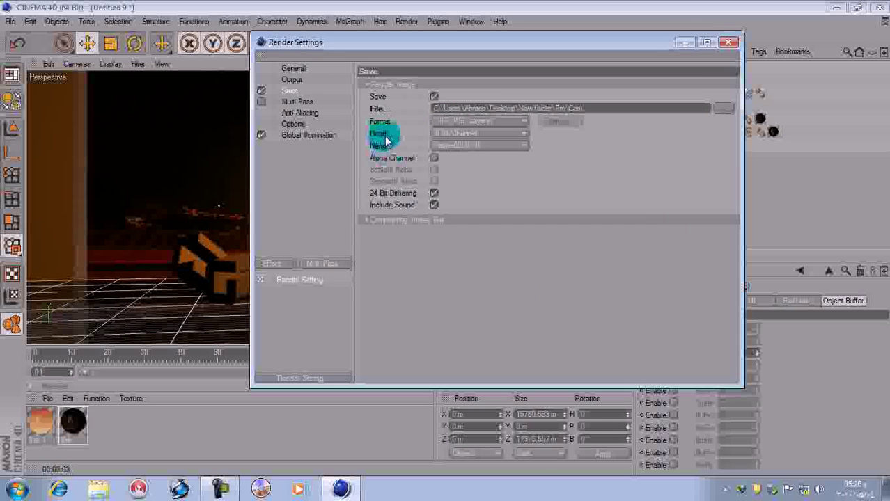
Enable saving an After Effects compositing project file with 3D data included, and set the image format to QuickTime Movie
left_click(366, 221)
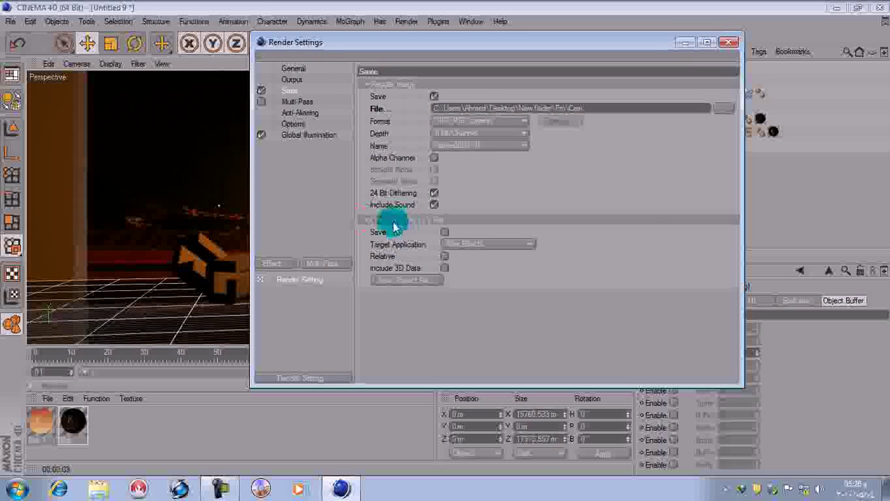
left_click(444, 234)
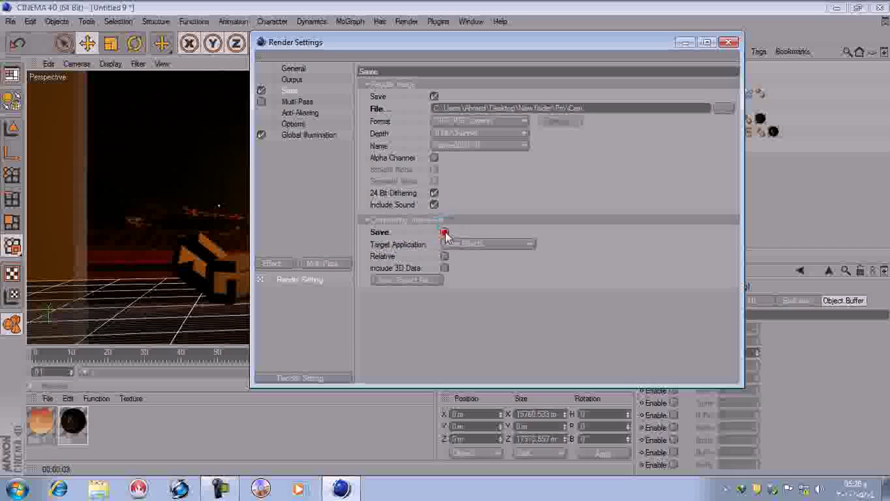
left_click(383, 257)
left_click(445, 268)
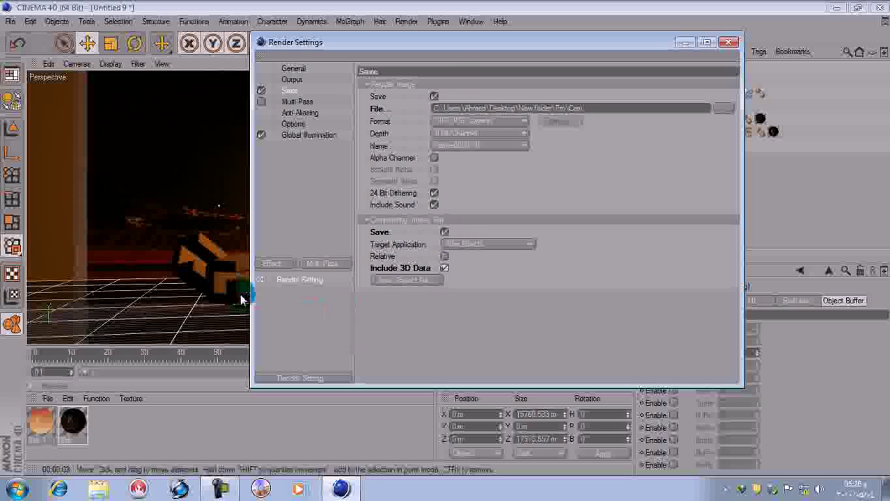
left_click(463, 244)
left_click(463, 246)
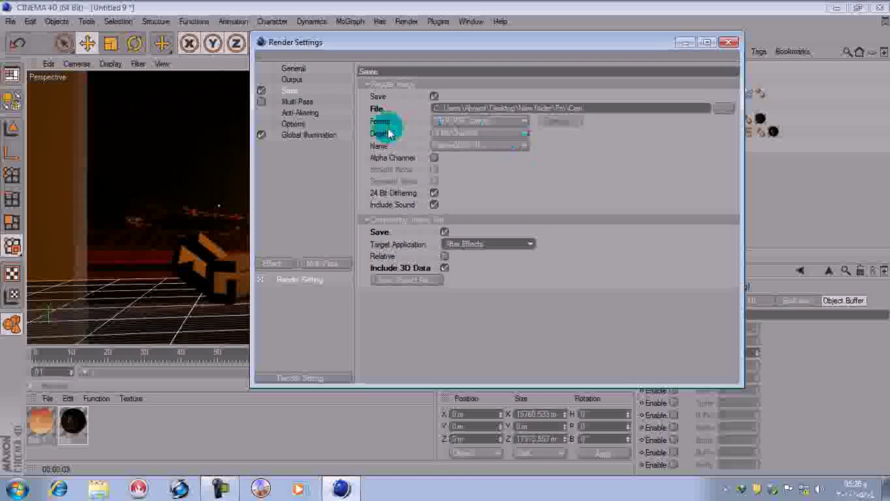
left_click(468, 125)
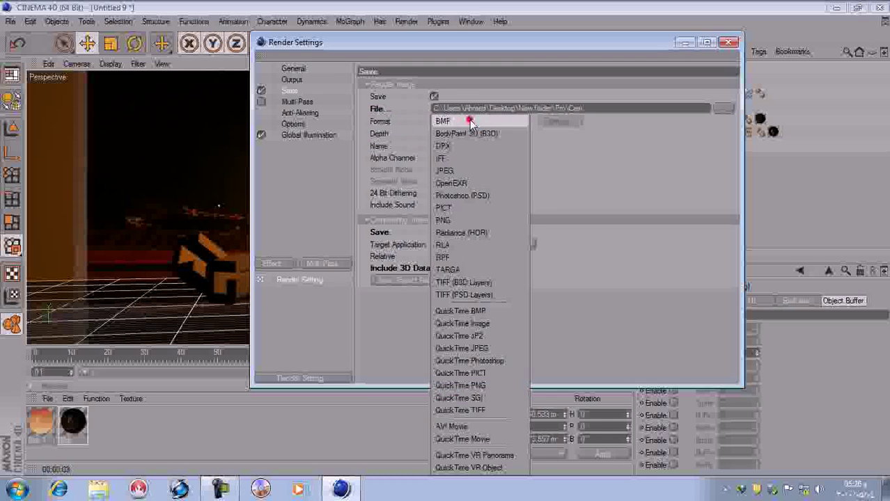
left_click(488, 441)
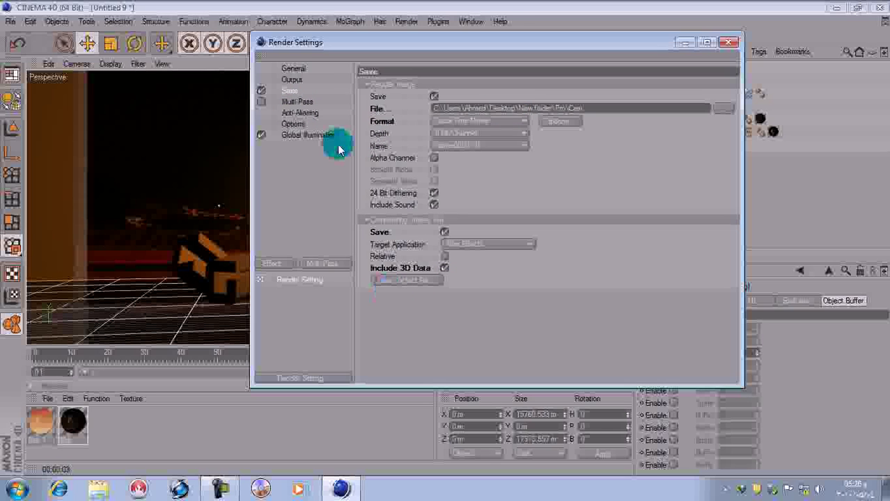
Enable Multi-Pass rendering and add an Object Buffer pass for group ID 1
left_click(292, 103)
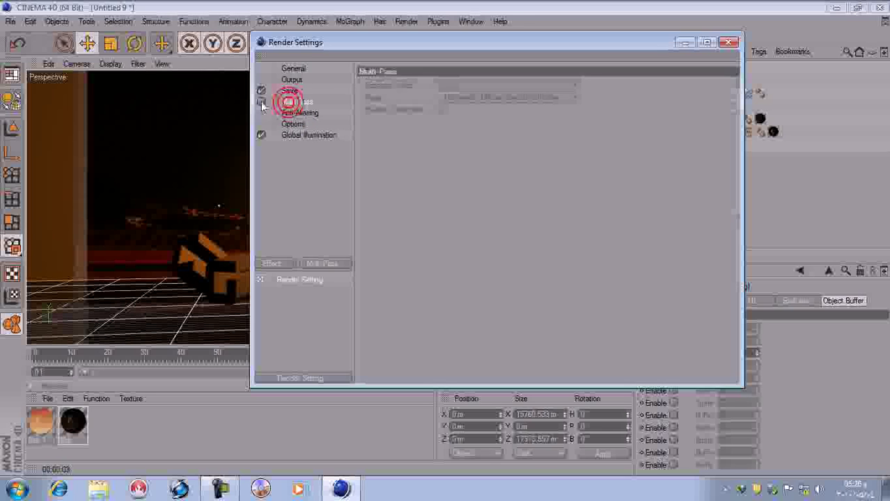
left_click(261, 102)
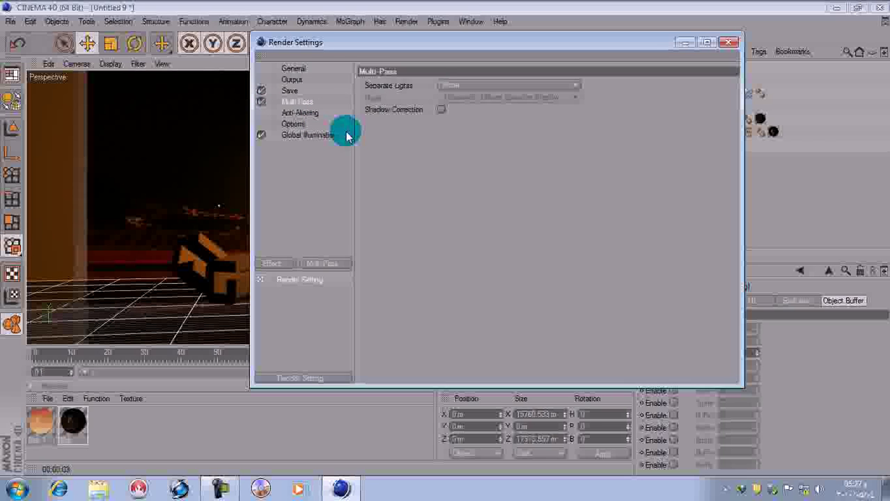
left_click_drag(428, 40, 368, 66)
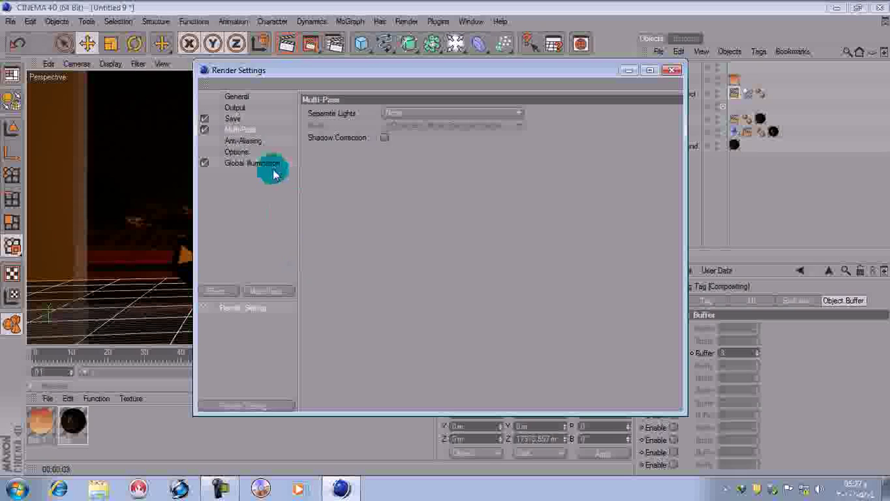
left_click(264, 298)
left_click(307, 144)
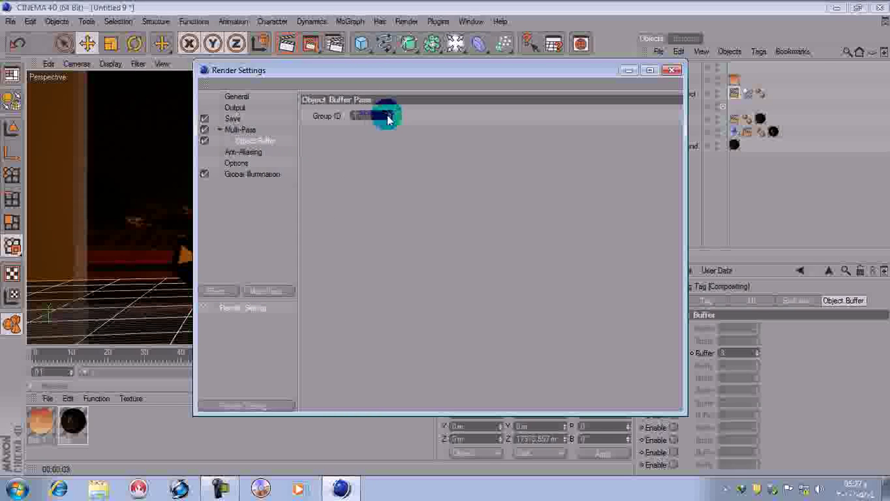
Add two more Object Buffer passes with group IDs 2 and 3
left_click(270, 291)
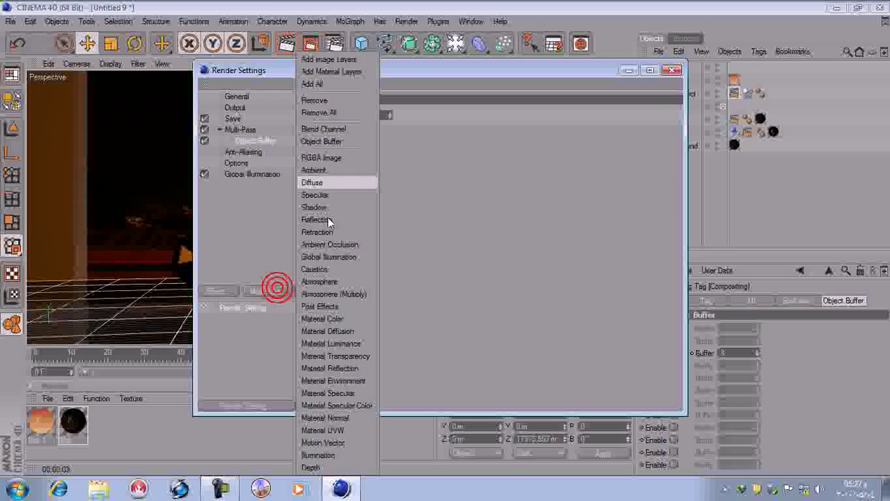
left_click(335, 140)
left_click(389, 115)
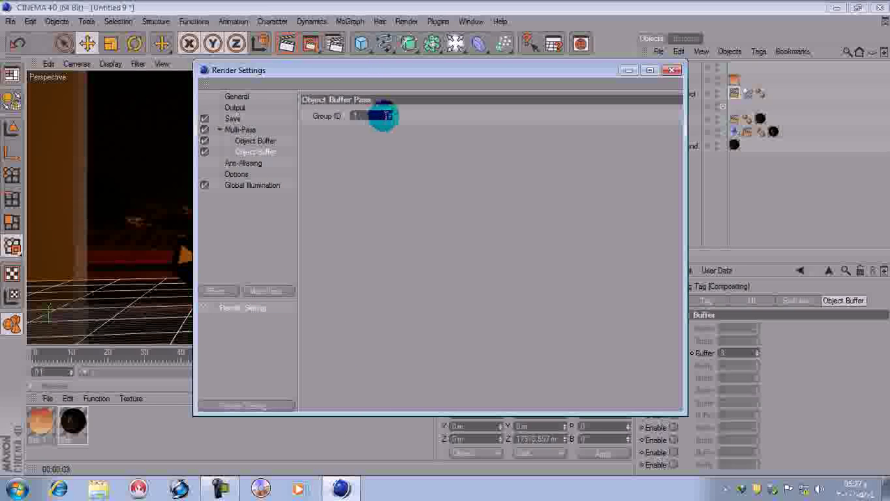
left_click(278, 289)
left_click(334, 141)
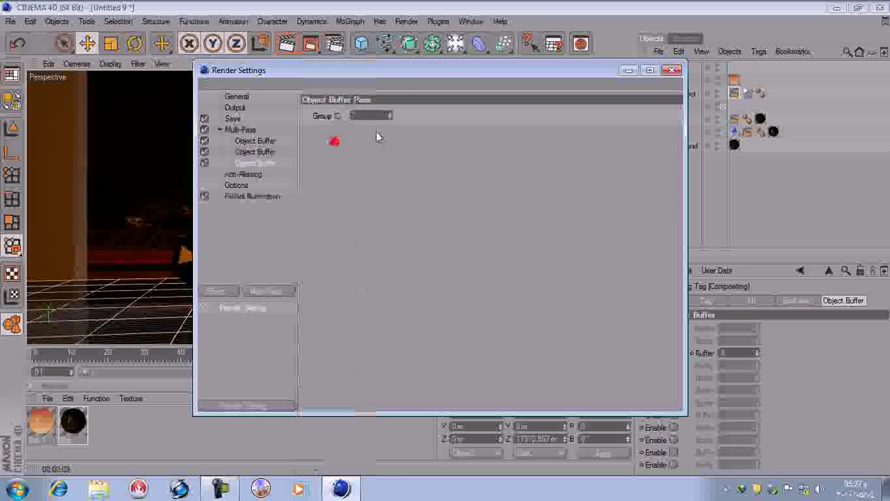
left_click(388, 117)
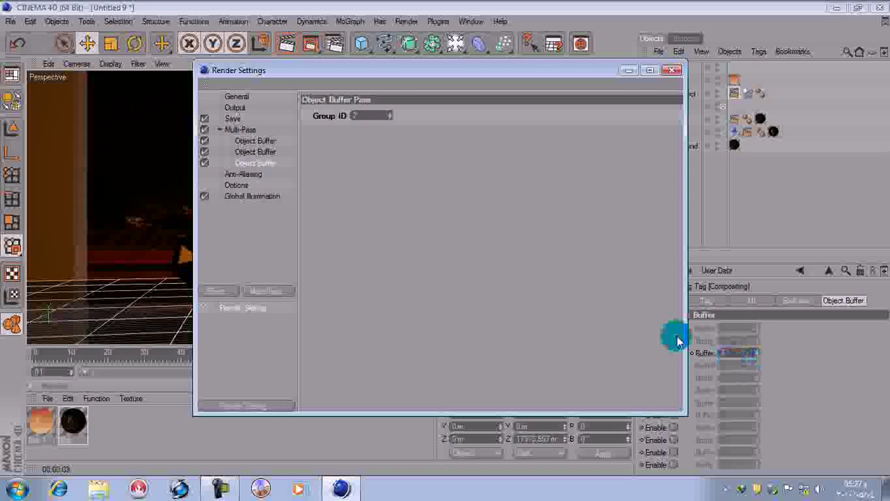
left_click(268, 151)
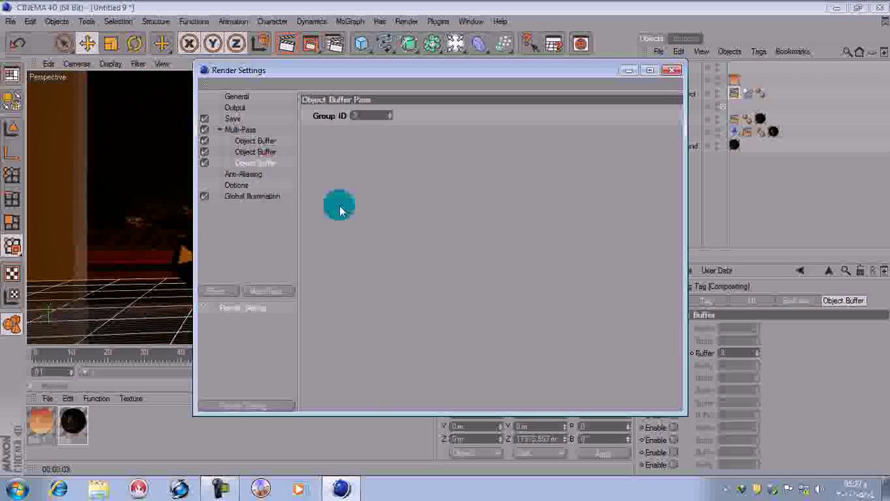
Add Shadow and Ambient Occlusion passes to the Multi-Pass output
left_click(290, 286)
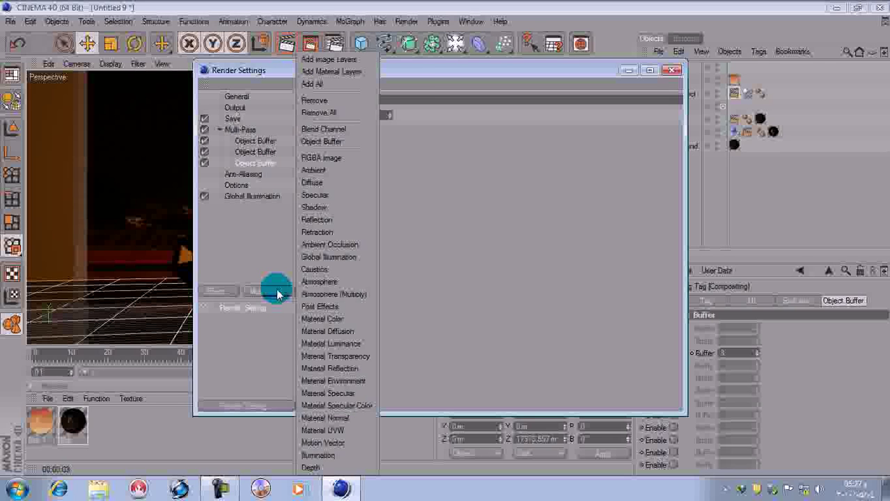
left_click(330, 207)
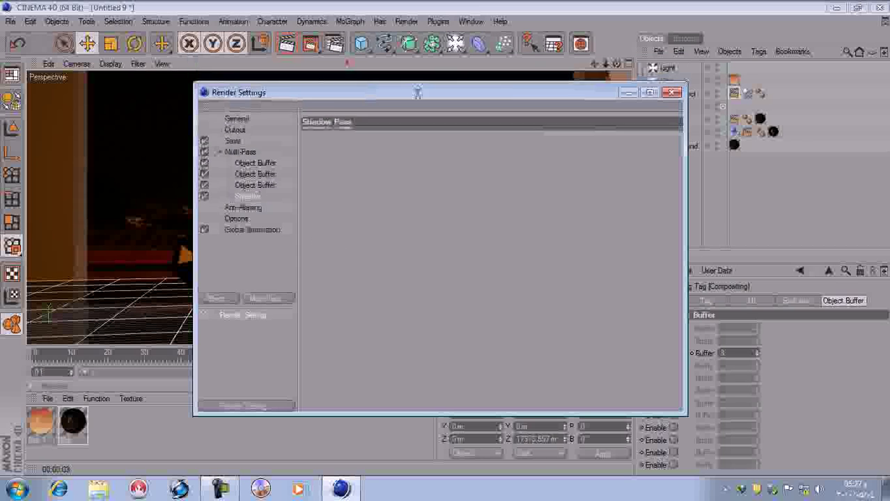
left_click_drag(472, 74, 620, 87)
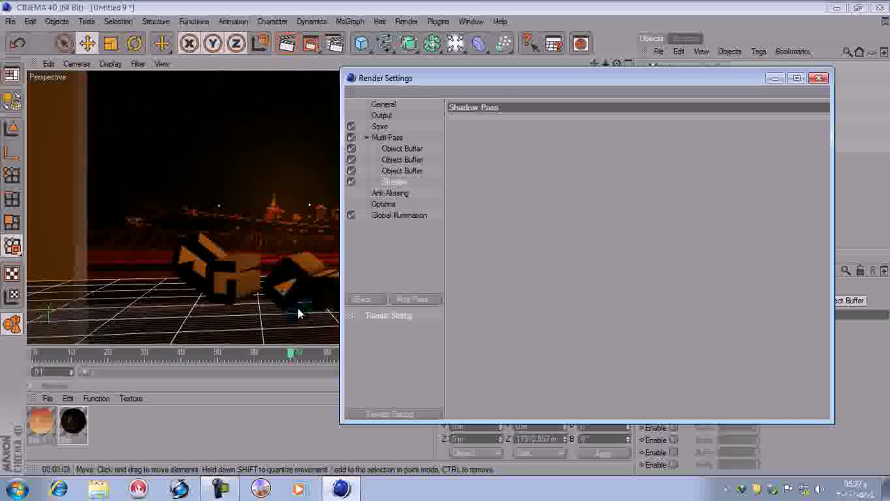
left_click_drag(512, 79, 437, 62)
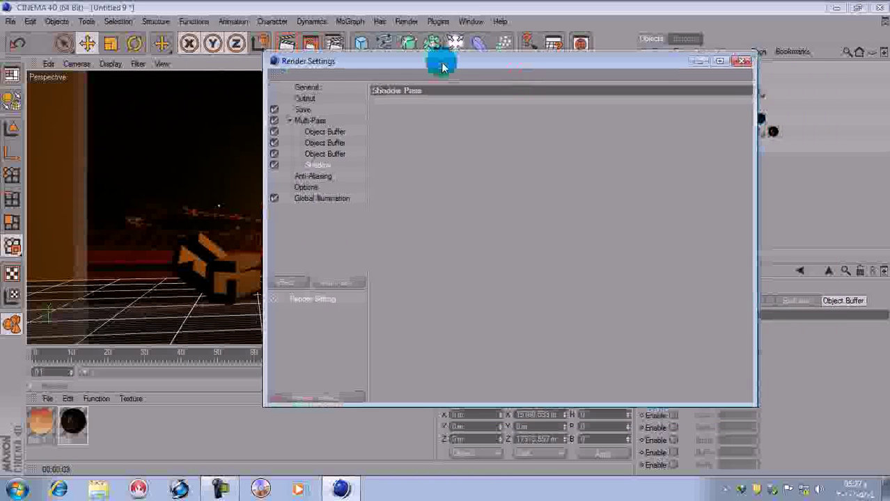
left_click(332, 283)
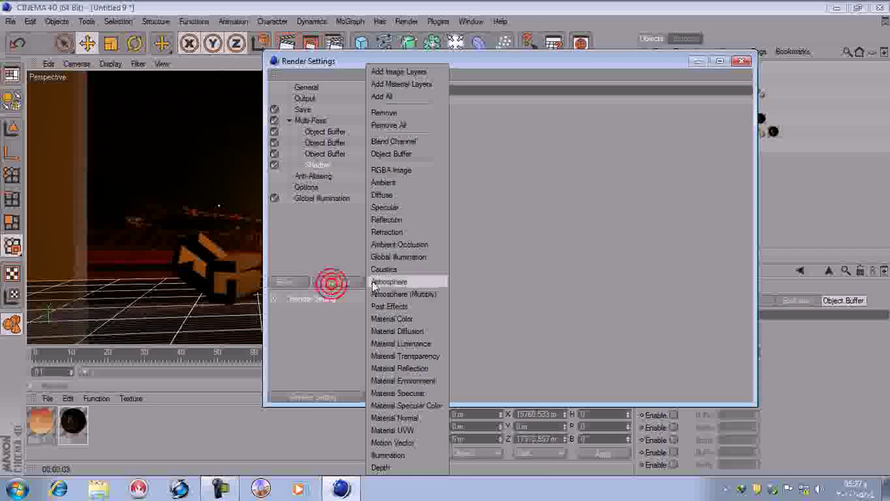
left_click(402, 250)
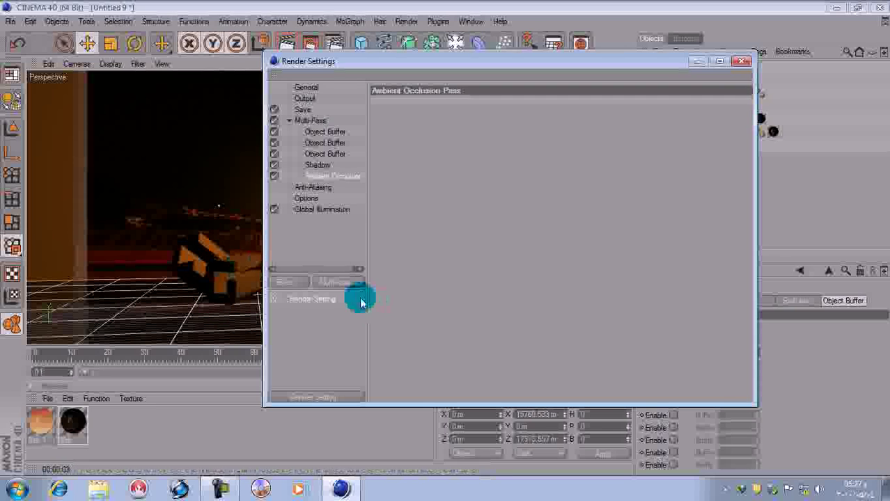
left_click(345, 285)
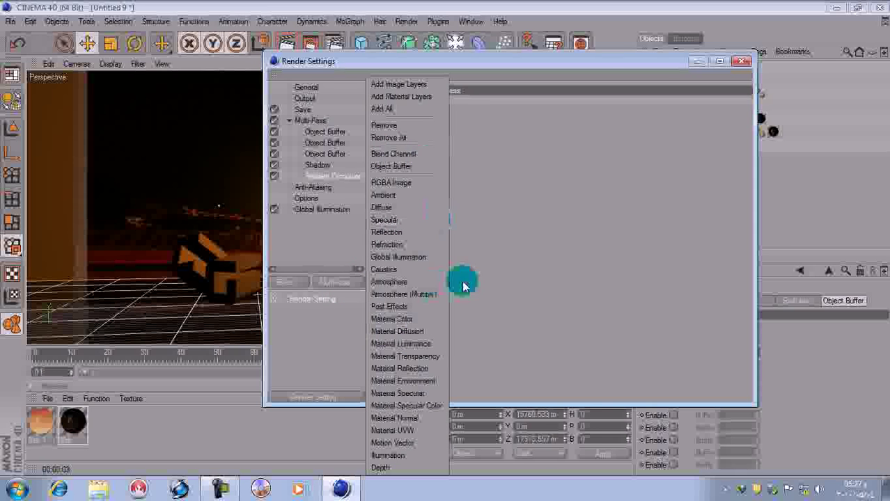
left_click_drag(472, 259, 407, 256)
Set the Global Illumination diffuse depth to 1 and the primary intensity to 100%
left_click(321, 211)
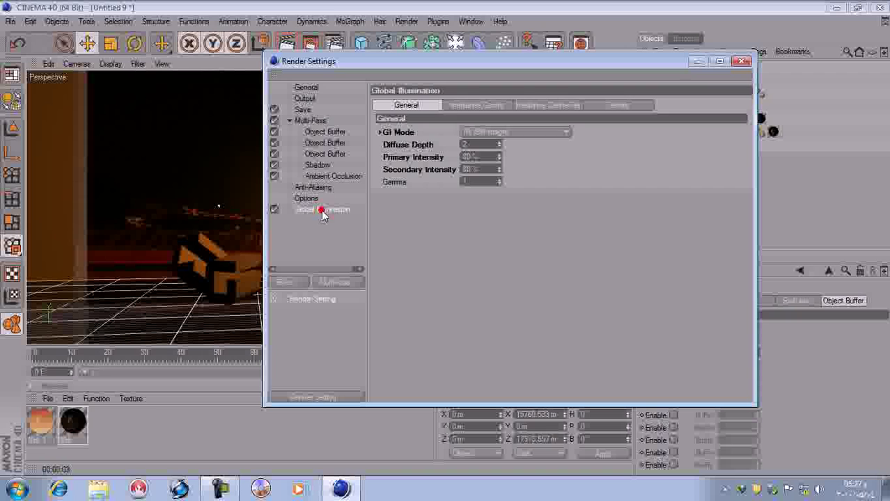
left_click(500, 147)
left_click(477, 142)
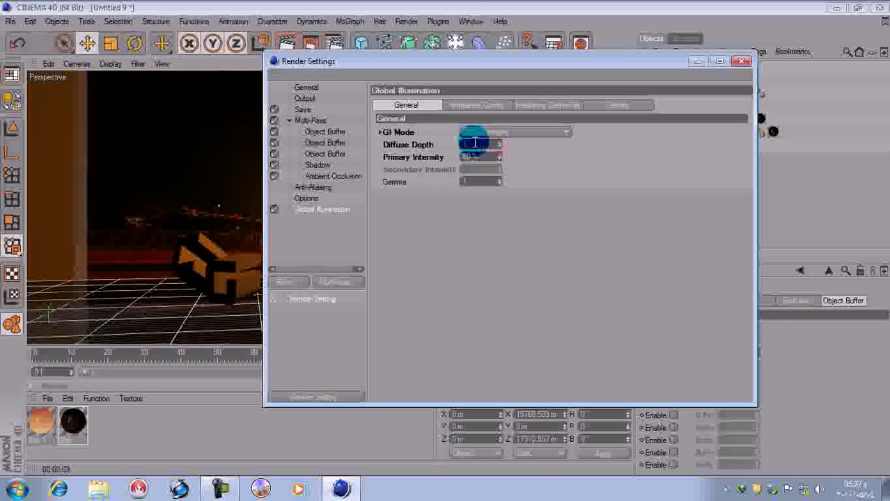
left_click(481, 157)
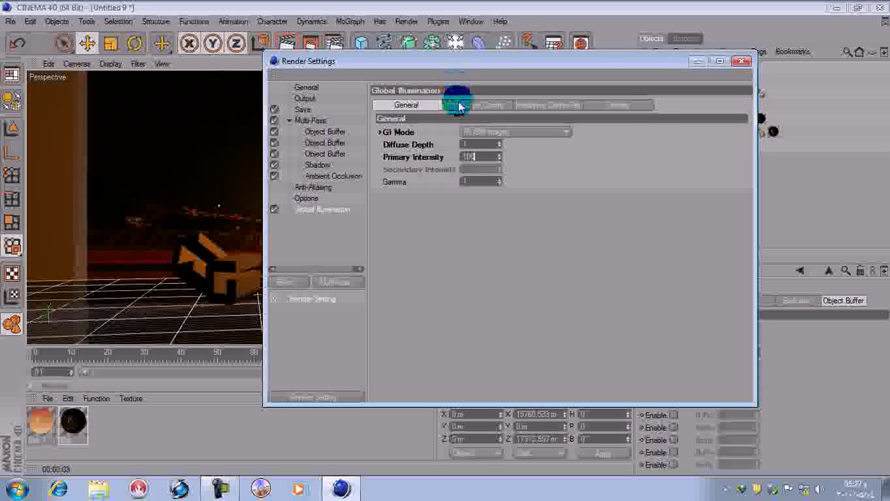
Check the Irradiance Cache sampling options and the available render effects, and close the render settings
left_click(496, 108)
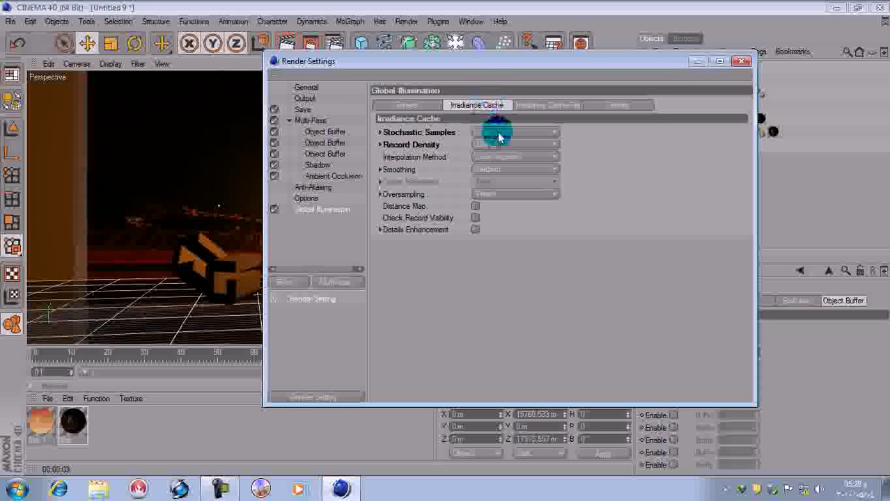
left_click(497, 132)
left_click(497, 133)
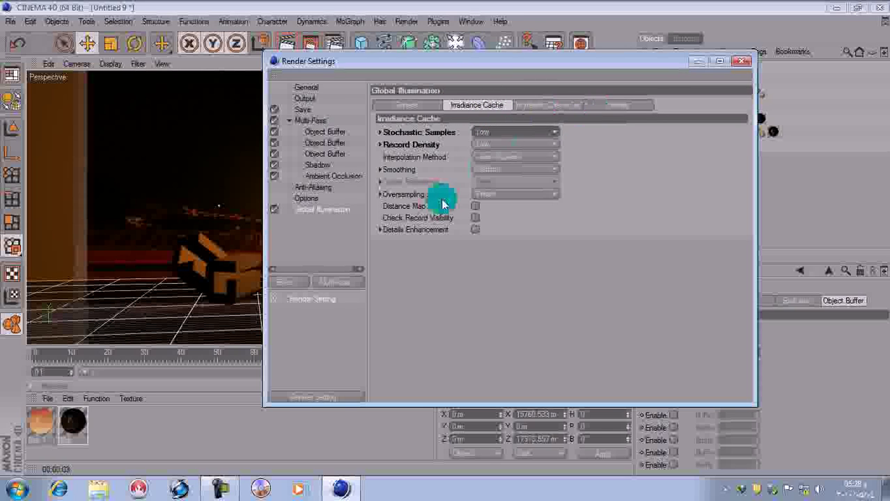
left_click(291, 282)
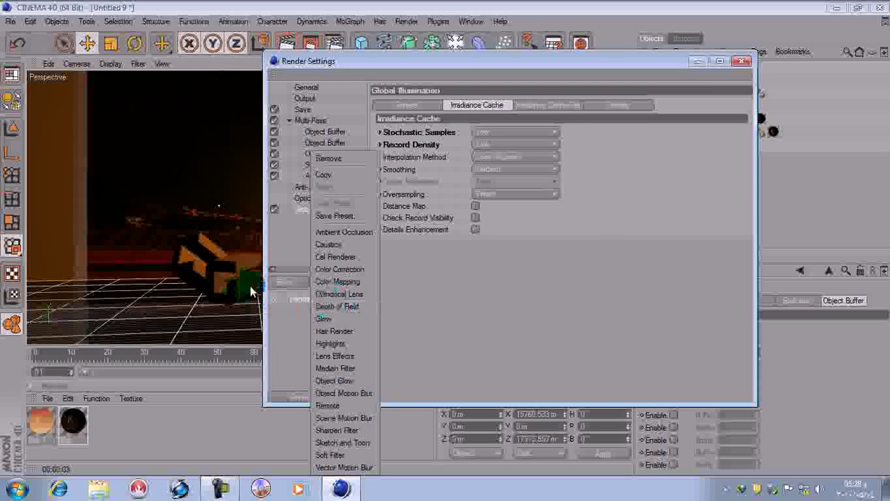
left_click(488, 311)
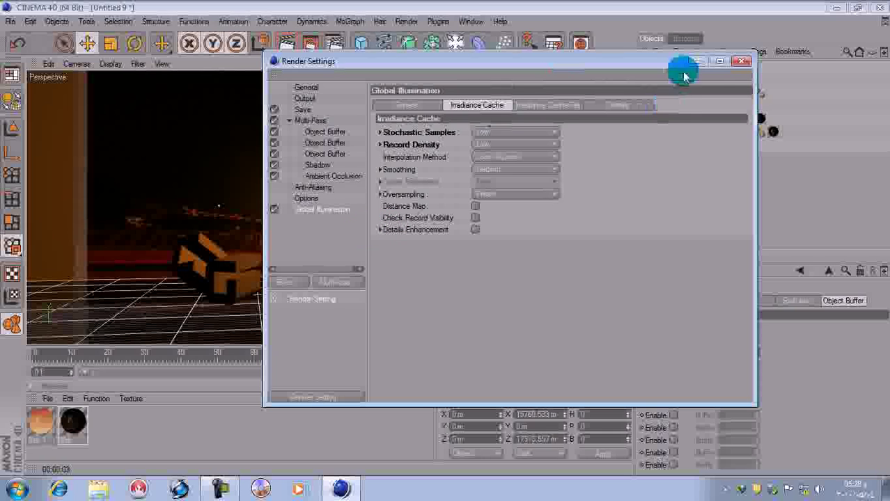
left_click(747, 64)
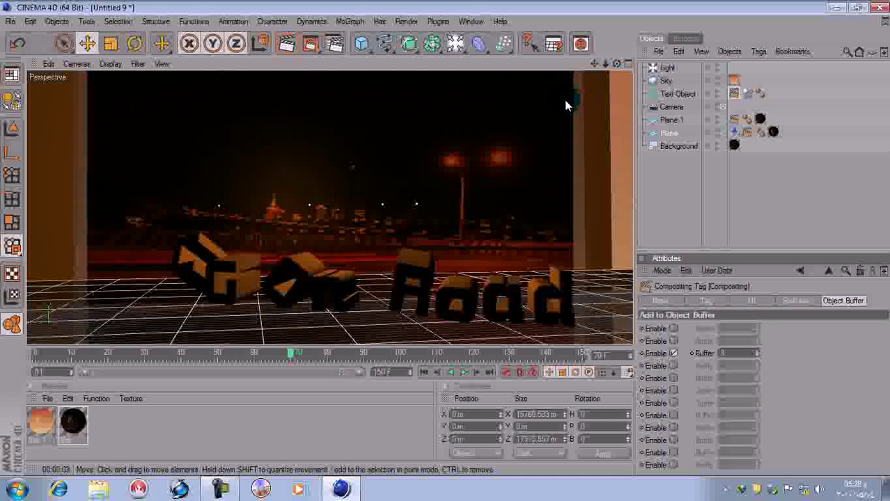